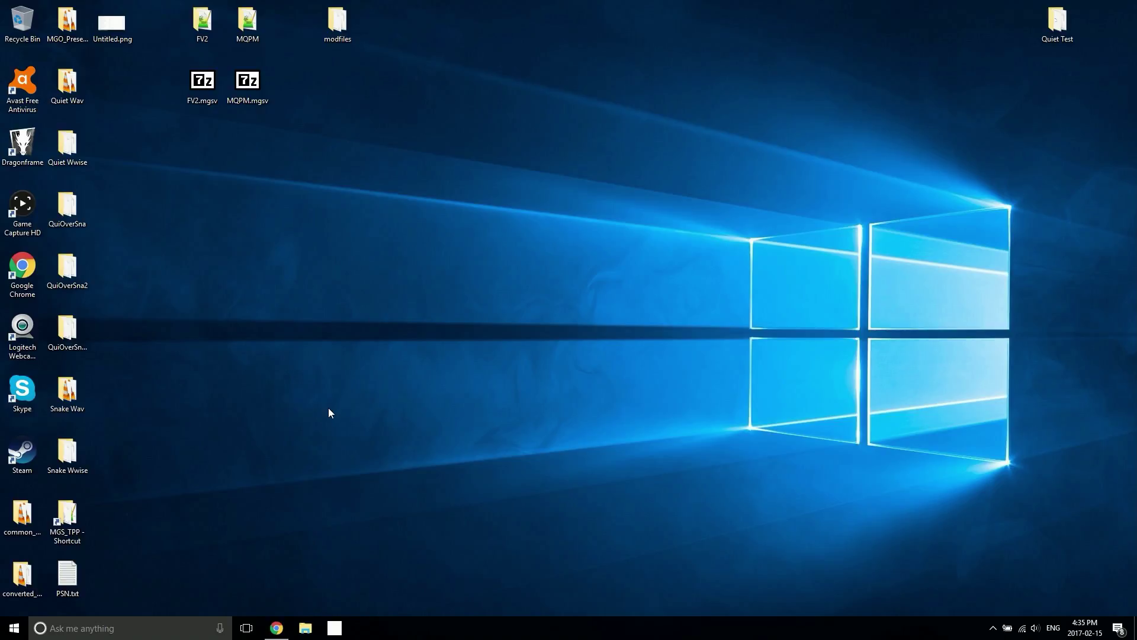
# Step: Switch to Chrome, view the GzsTool releases page, and open the raw dictionary.txt from the MGSV-QAR-Dictionary-Project repository
pyautogui.click(276, 627)
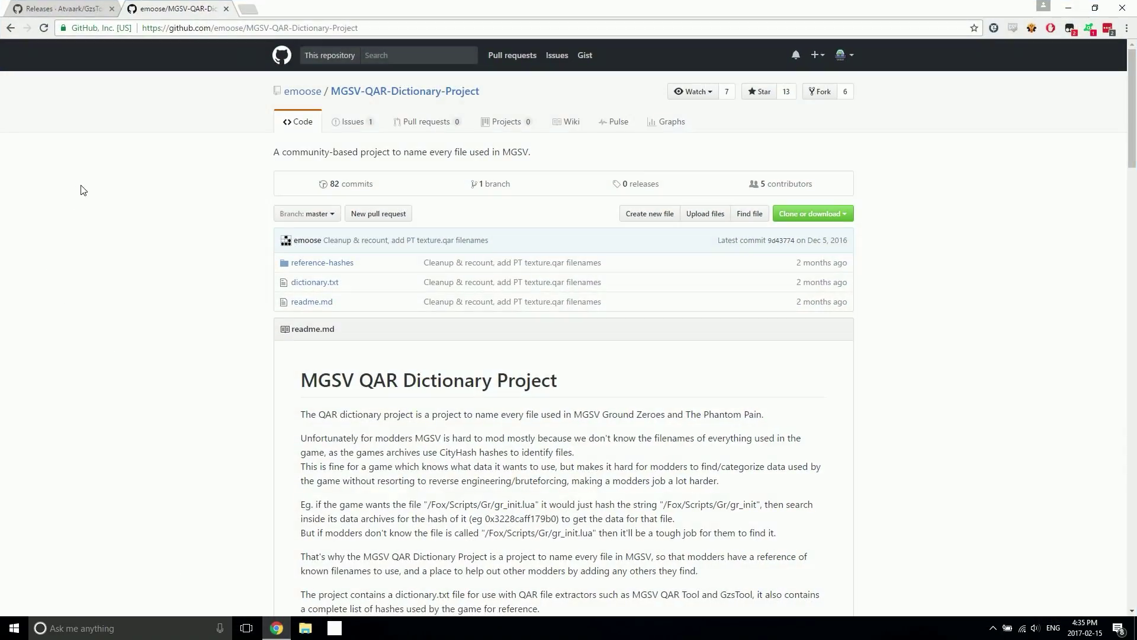
pyautogui.click(71, 9)
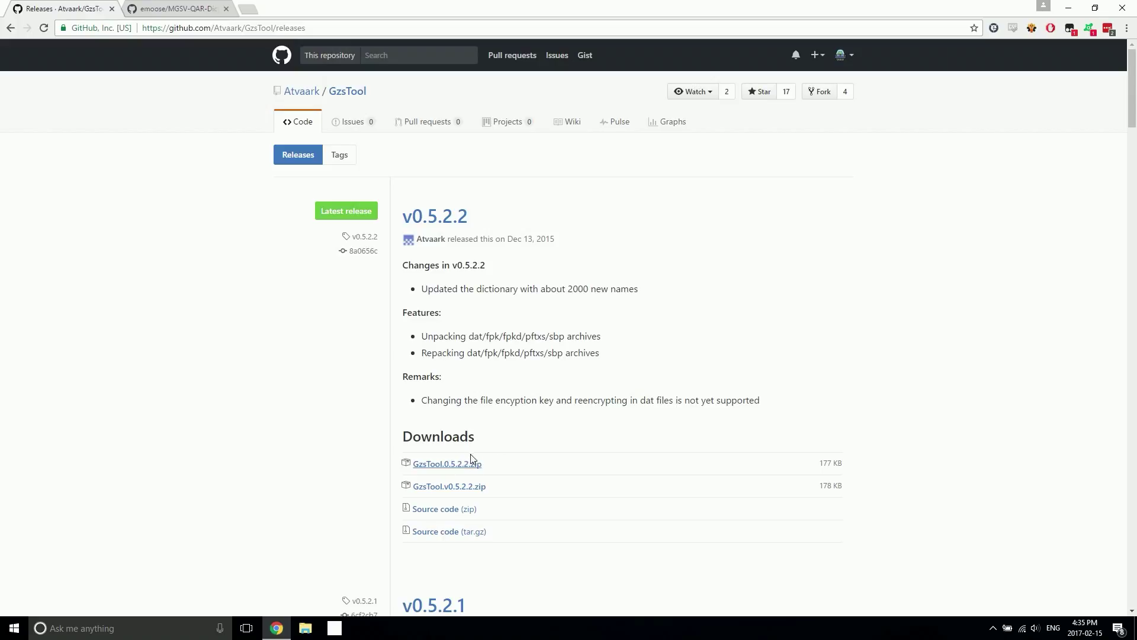
pyautogui.click(182, 7)
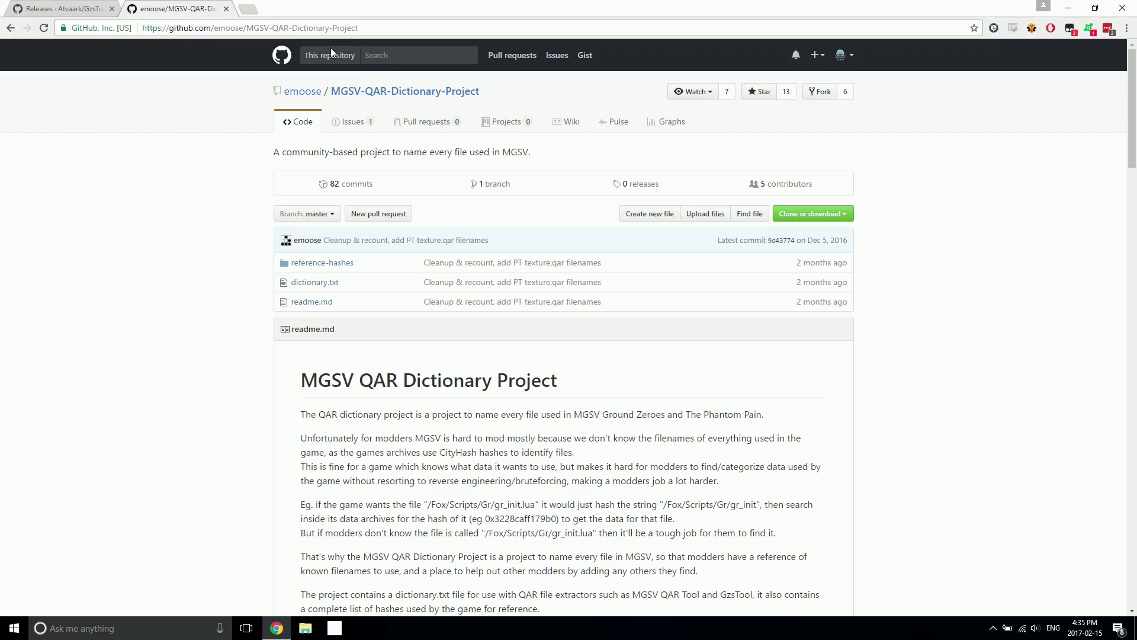
pyautogui.click(315, 283)
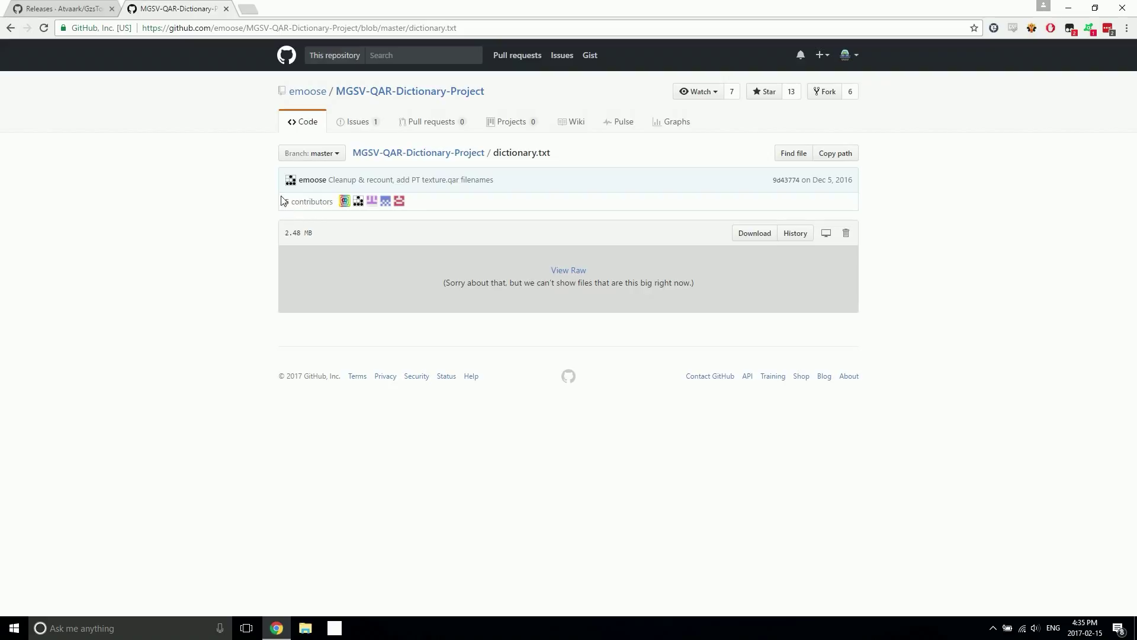
pyautogui.click(563, 273)
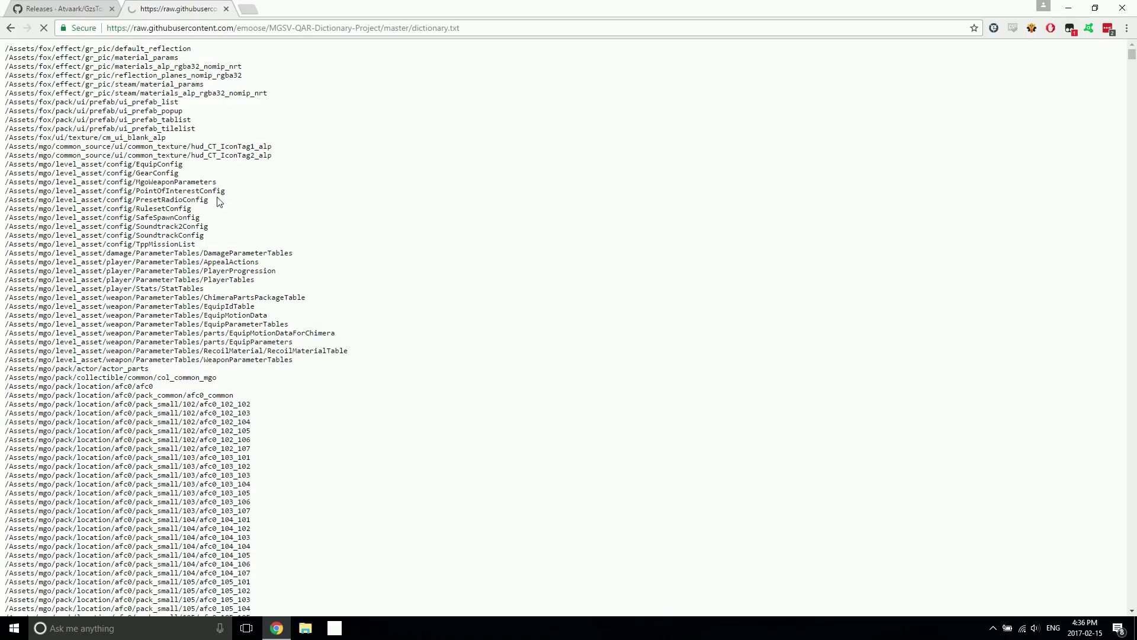
# Step: Save the raw dictionary page to the Desktop as a text document named qar_dictionary
pyautogui.rightClick(134, 139)
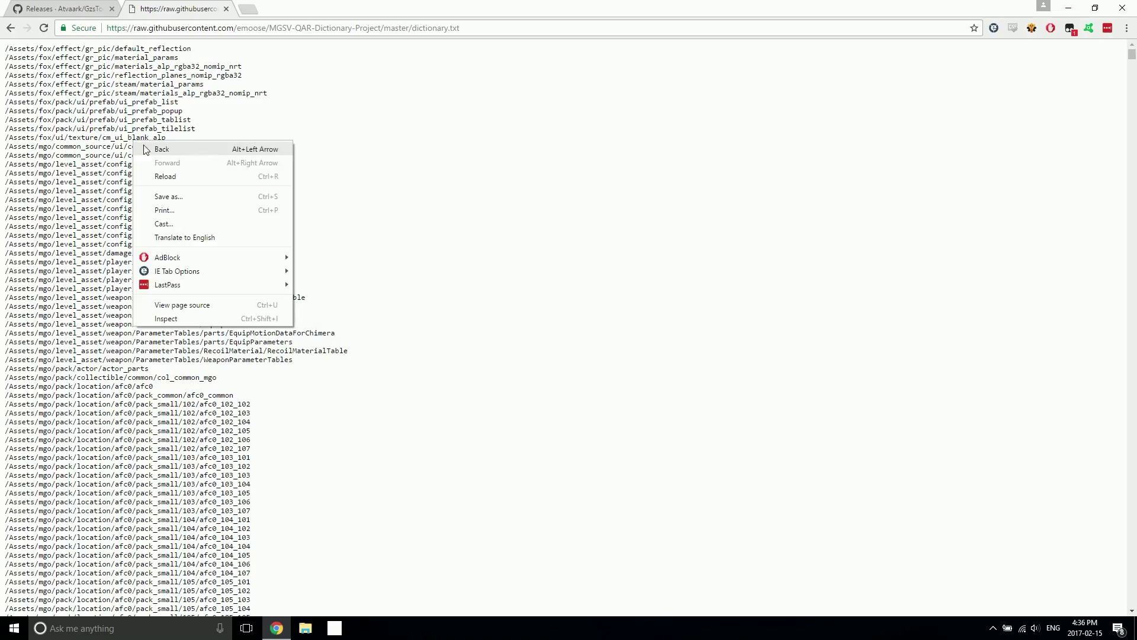
pyautogui.click(191, 203)
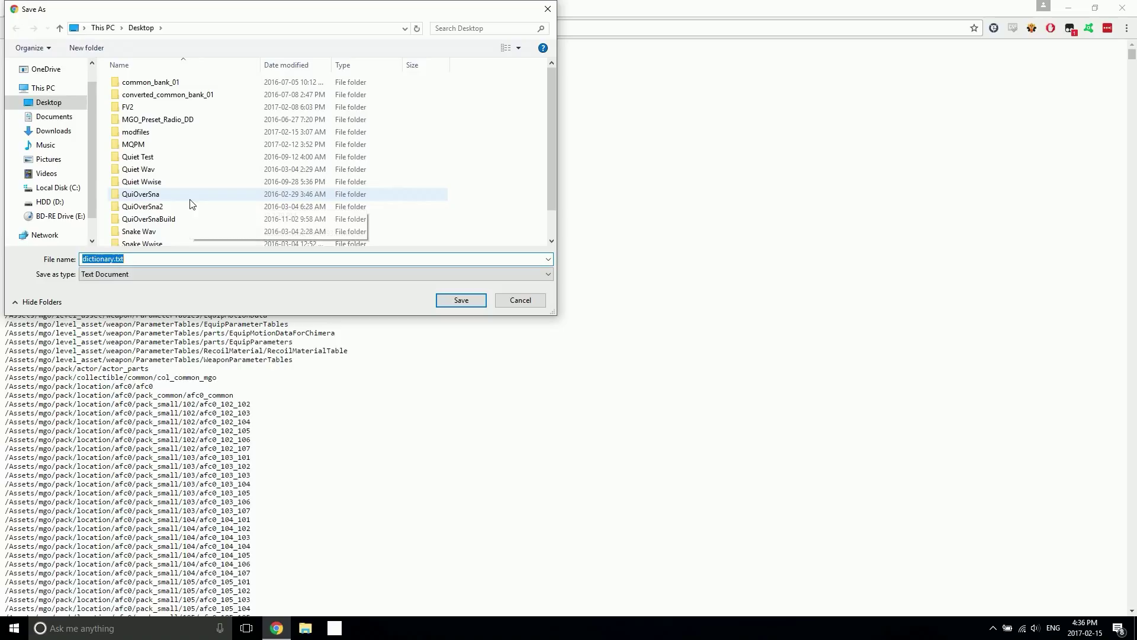
pyautogui.write('qar_')
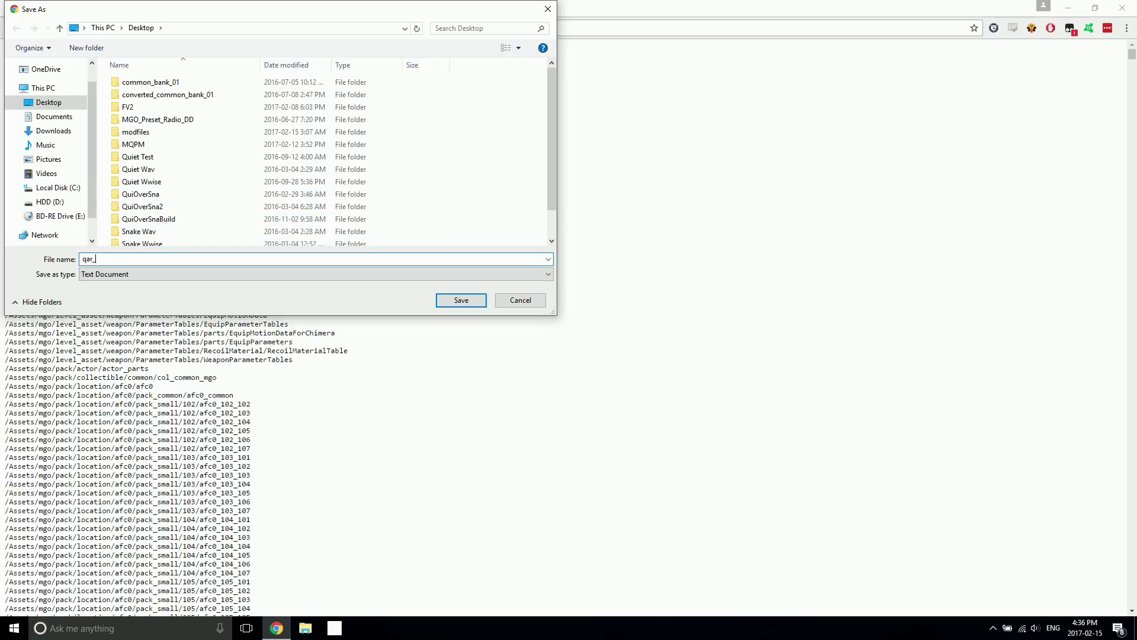
pyautogui.write('dictionary')
pyautogui.click(467, 301)
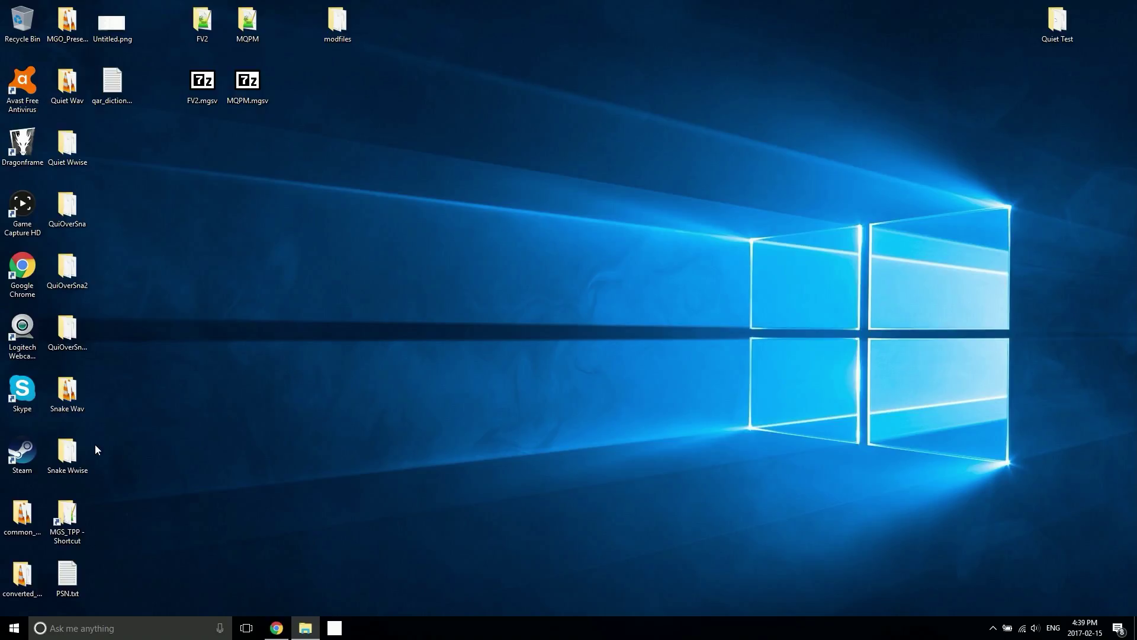
# Step: In File Explorer, copy qar_dictionary.txt from the desktop into the Mods\GzsTool.0.5.2.2 folder, replacing the existing file
pyautogui.click(306, 628)
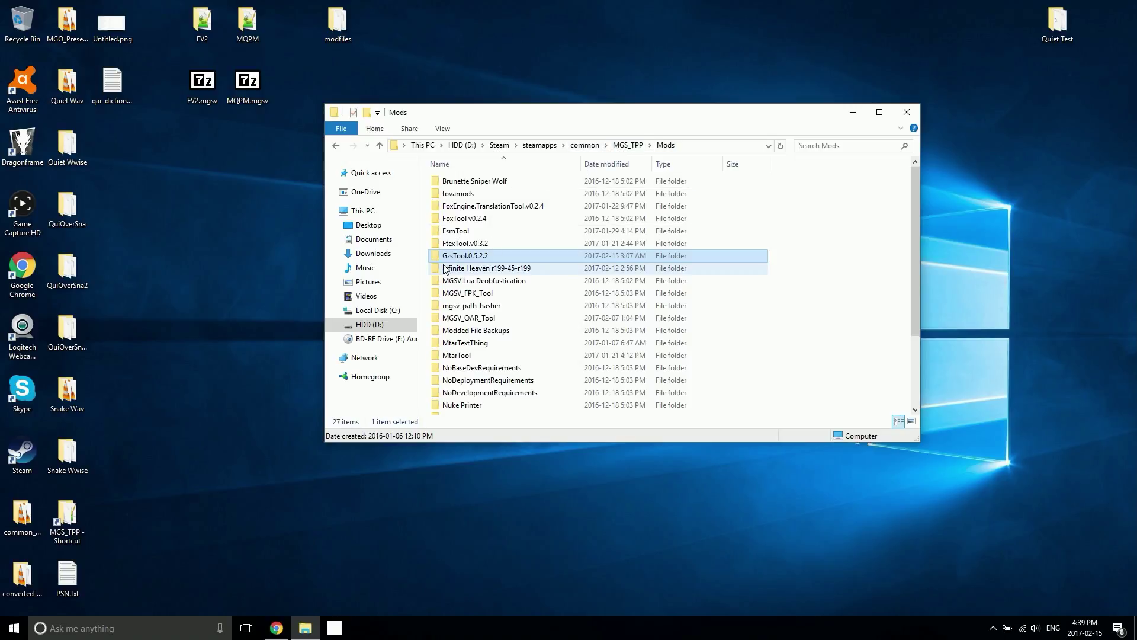
pyautogui.doubleClick(467, 257)
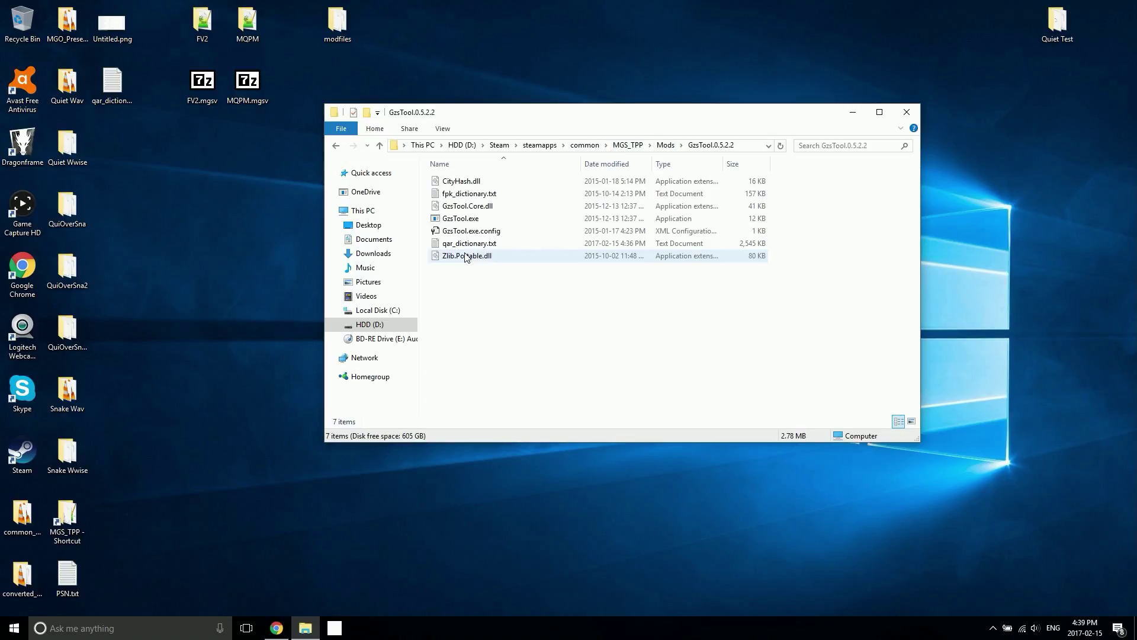
pyautogui.click(112, 86)
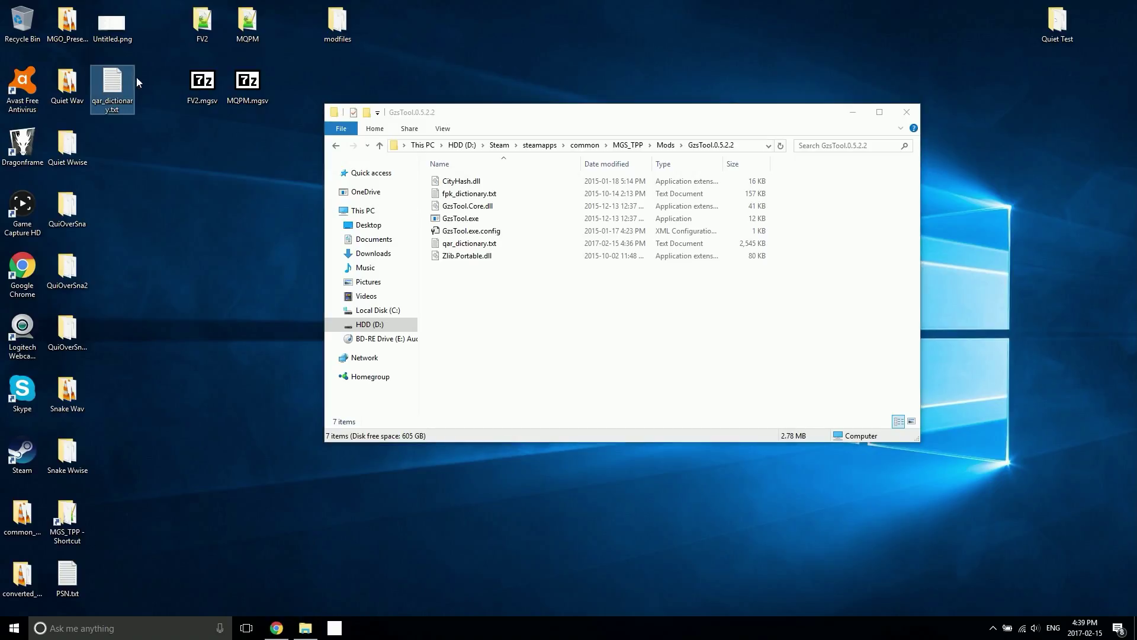
pyautogui.moveTo(110, 92); pyautogui.dragTo(479, 288)
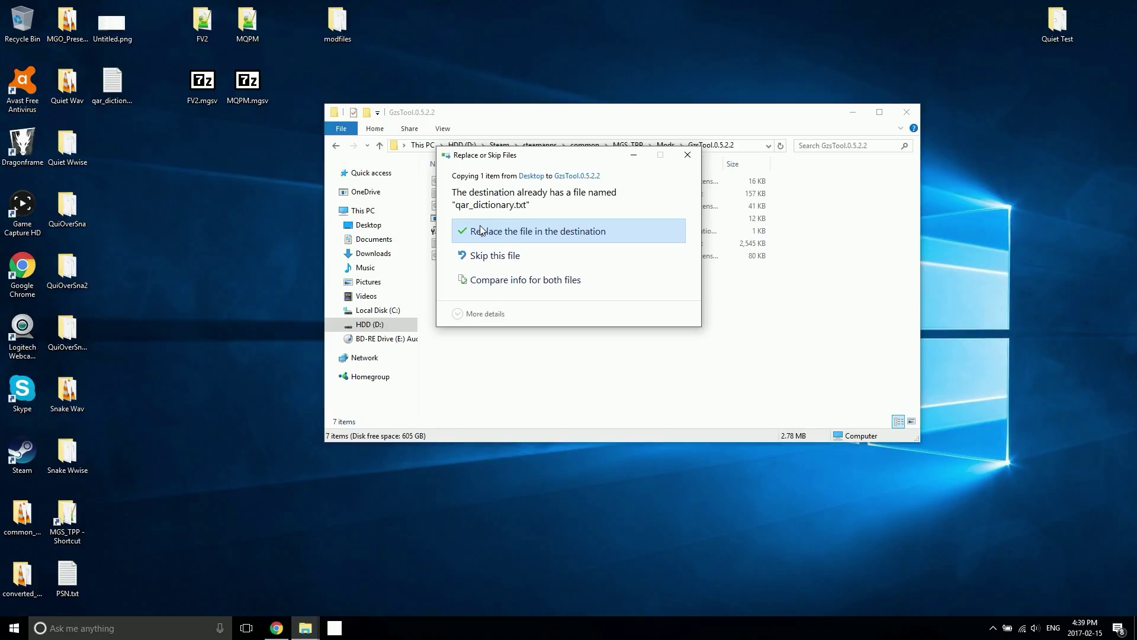
pyautogui.click(521, 230)
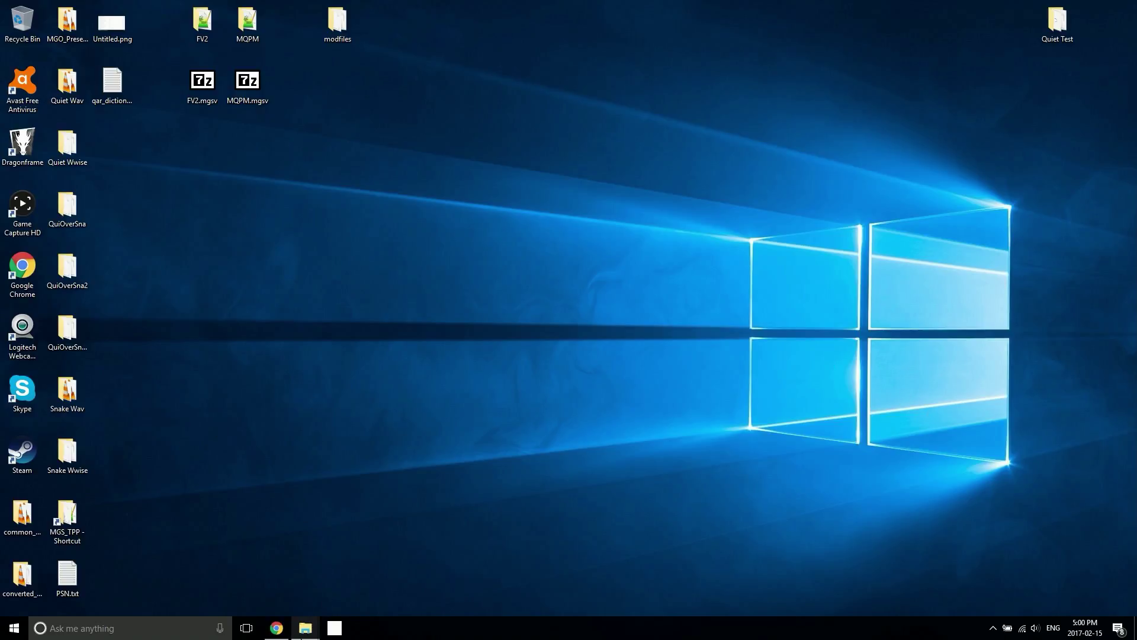
# Step: Bring up the MGS_TPP master folder window and open its subfolder 0
pyautogui.click(305, 628)
pyautogui.click(256, 592)
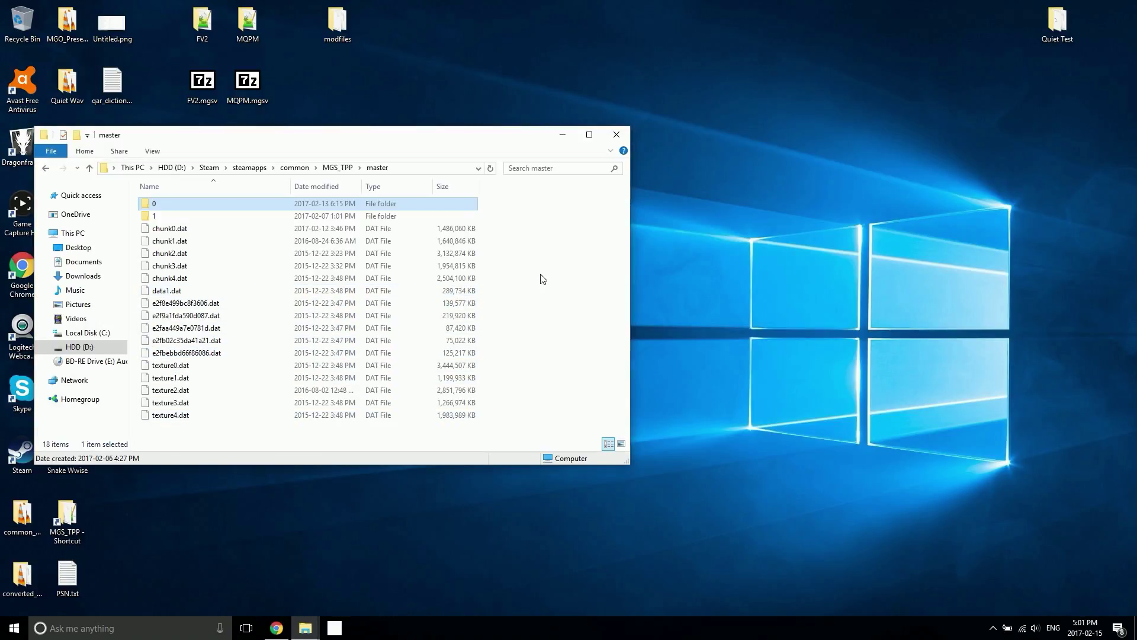
pyautogui.click(500, 287)
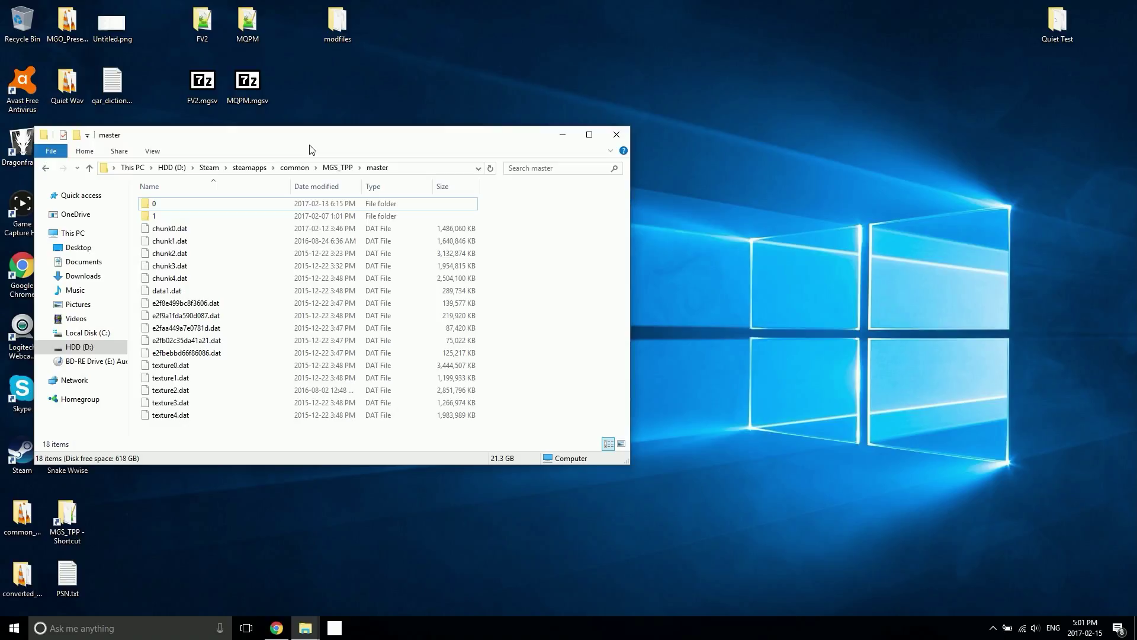
pyautogui.click(172, 209)
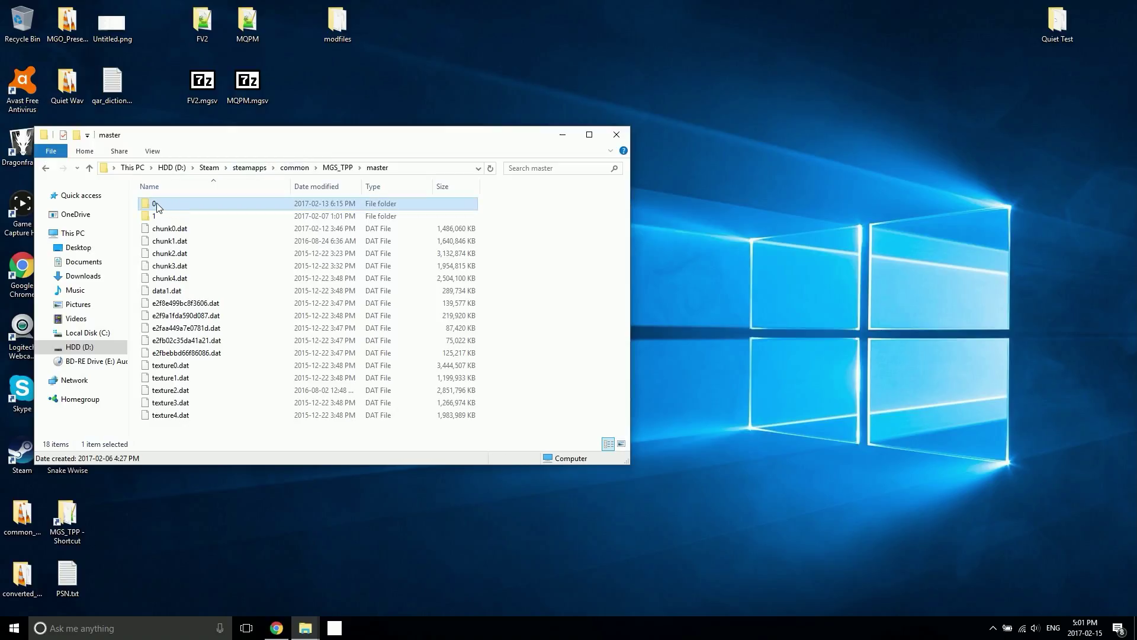
pyautogui.doubleClick(158, 207)
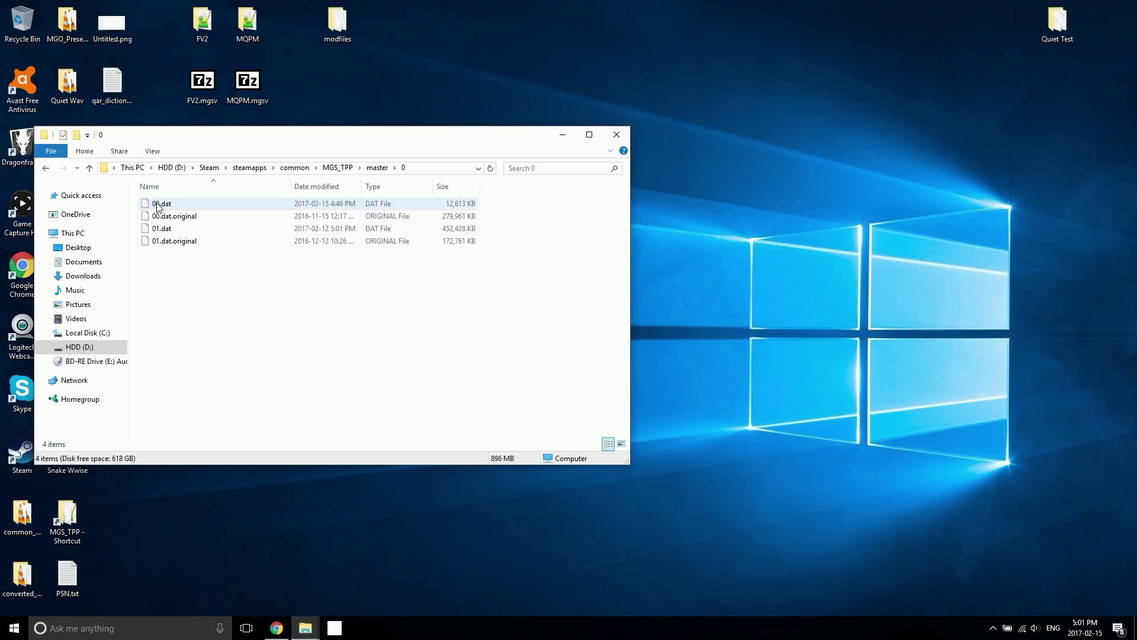
# Step: Examine the 00.dat and 01.dat archives and the 00.dat.original backup in folder 0
pyautogui.click(178, 208)
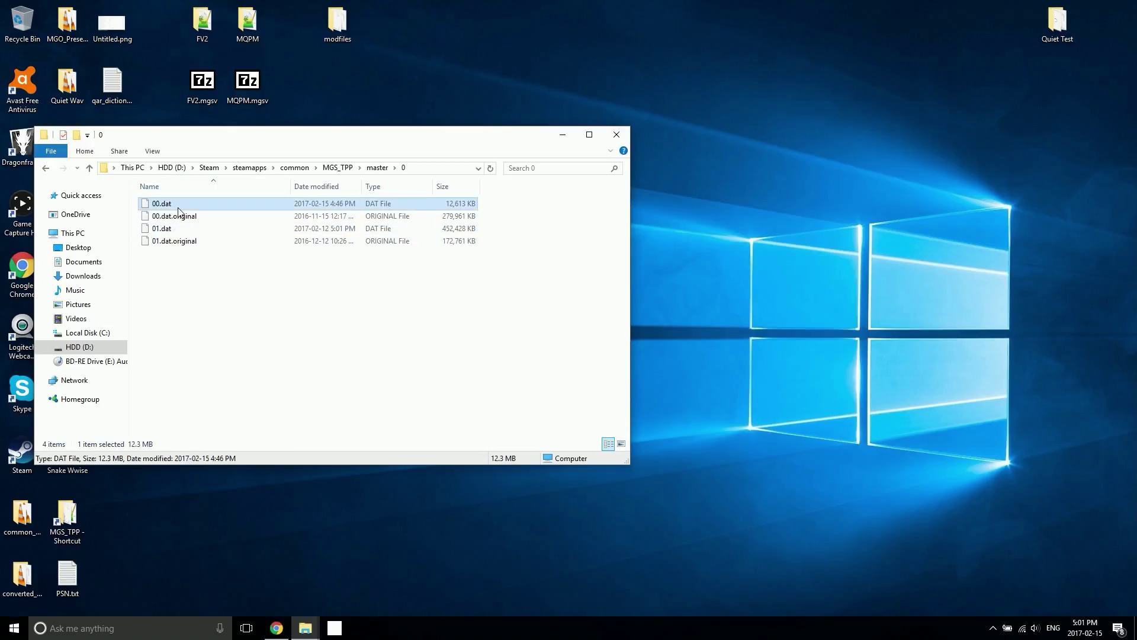
pyautogui.click(178, 233)
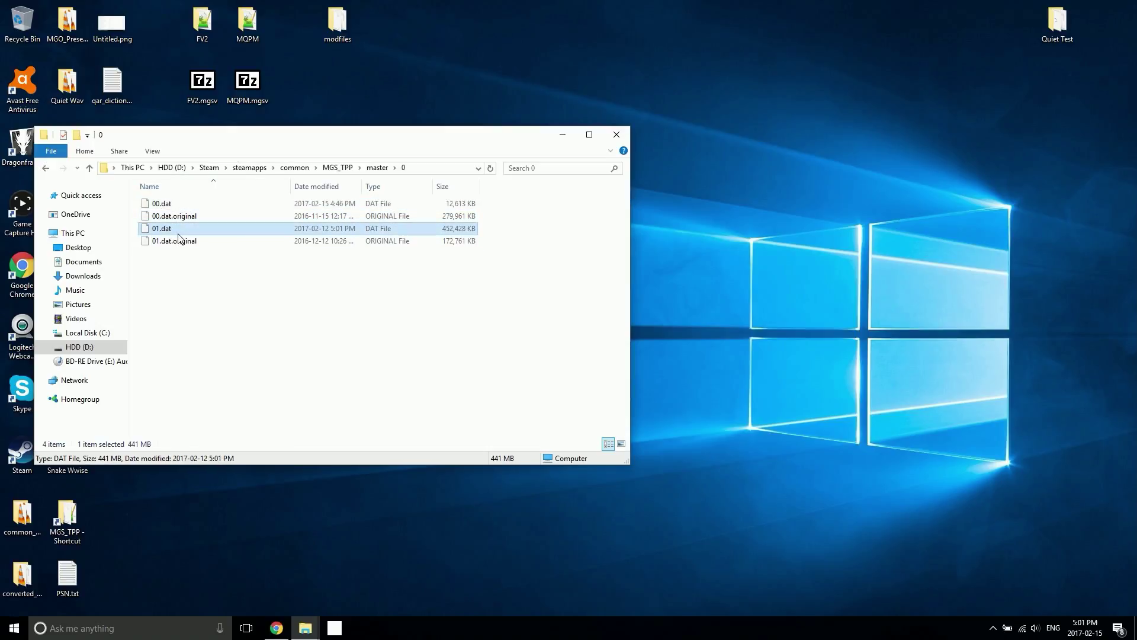
pyautogui.click(182, 270)
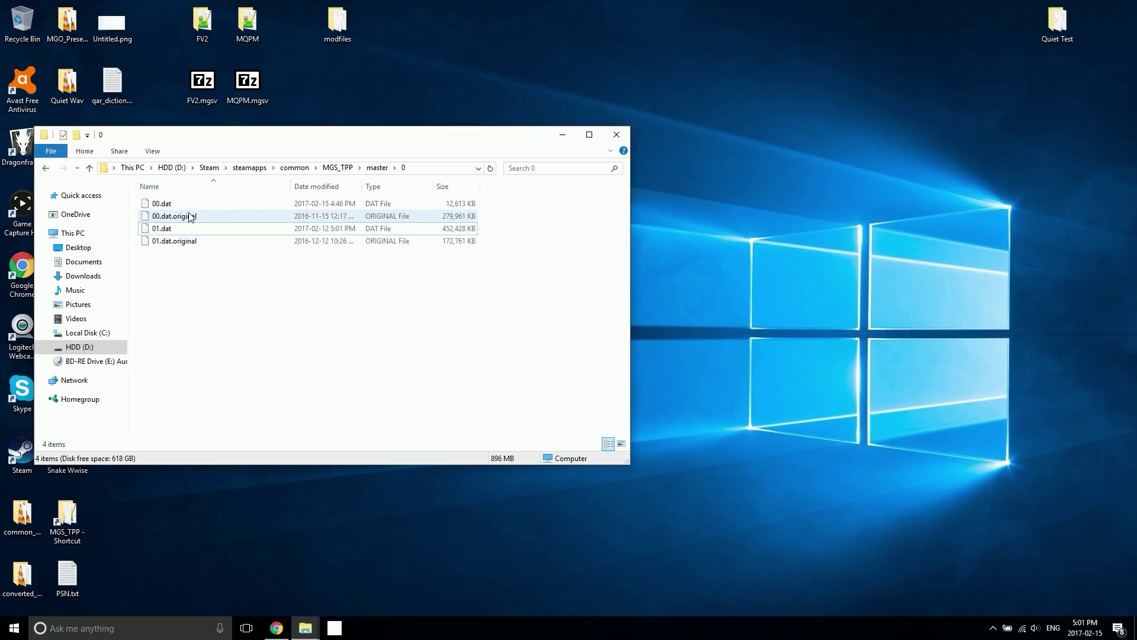
pyautogui.click(191, 221)
pyautogui.click(197, 274)
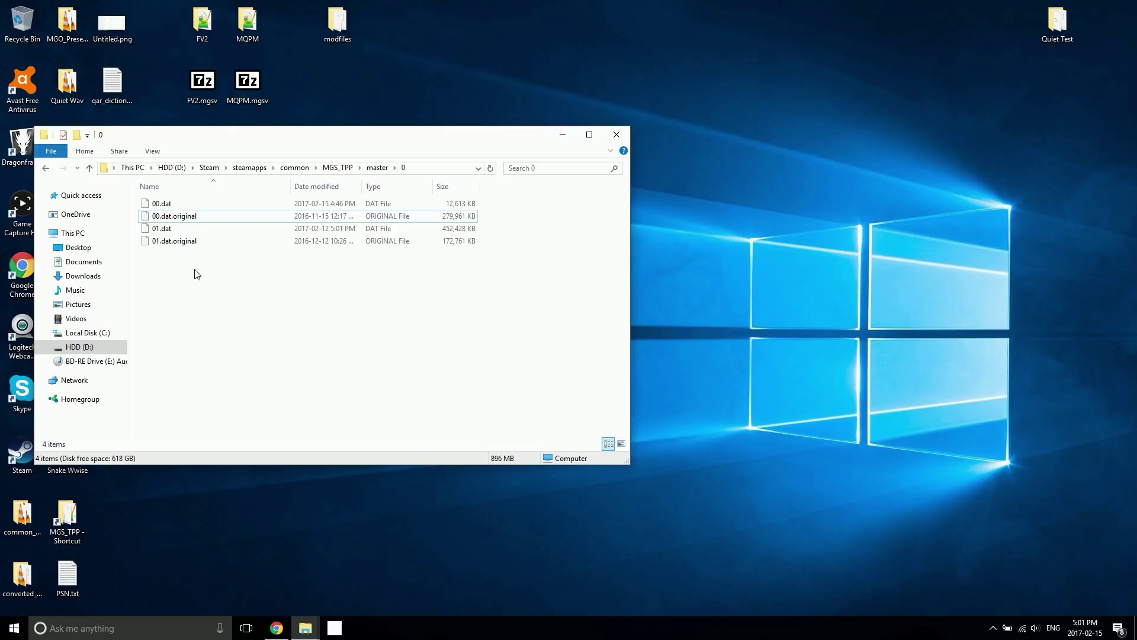
pyautogui.click(191, 206)
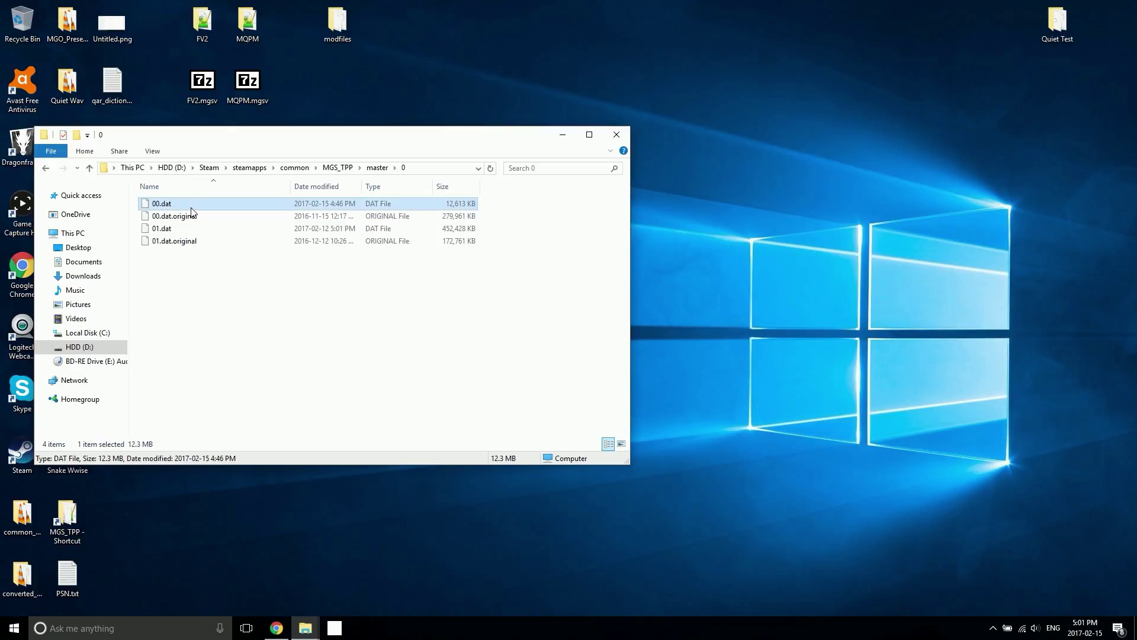
pyautogui.click(225, 229)
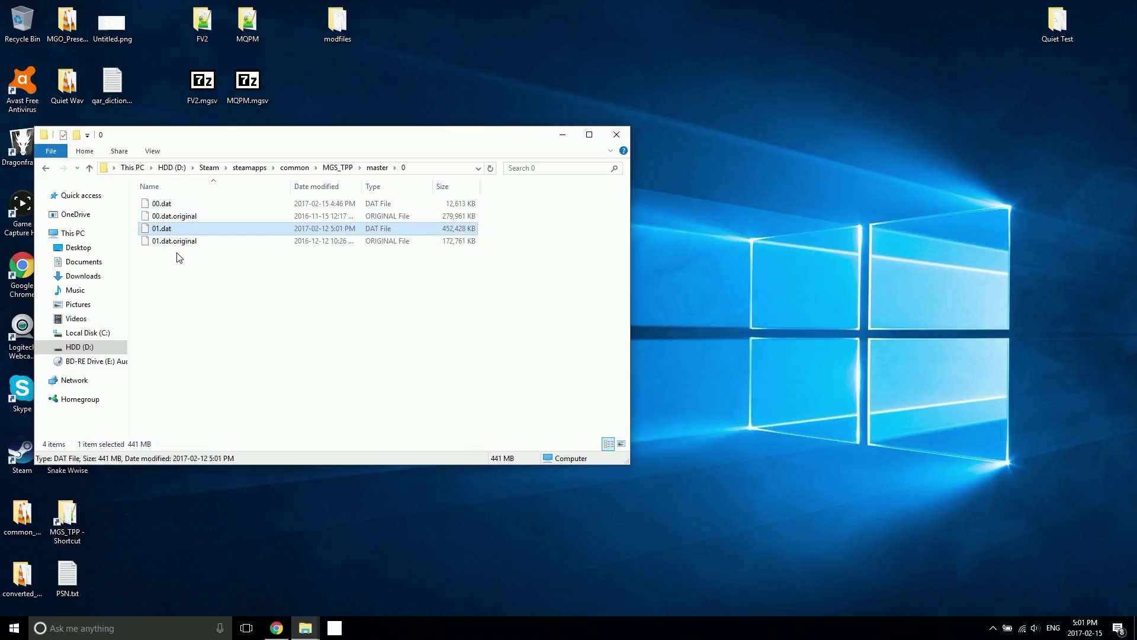
pyautogui.click(184, 264)
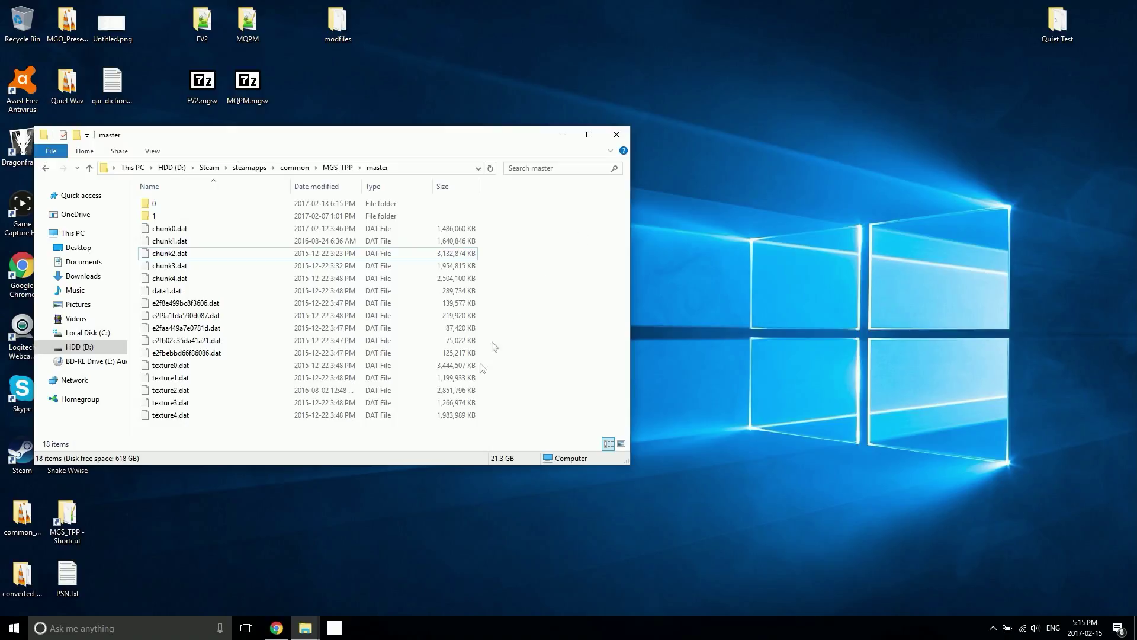
# Step: Bring up the GzsTool.0.5.2.2 folder beside the master folder and unpack chunk0.dat with GzsTool.exe
pyautogui.moveTo(306, 628)
pyautogui.click(360, 572)
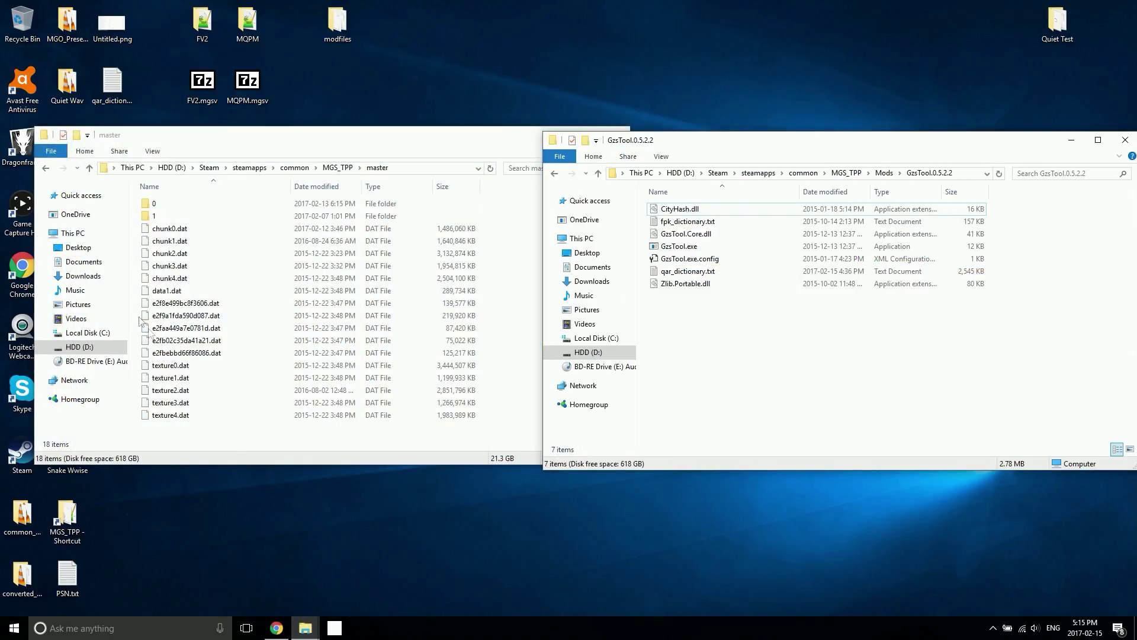
pyautogui.click(187, 231)
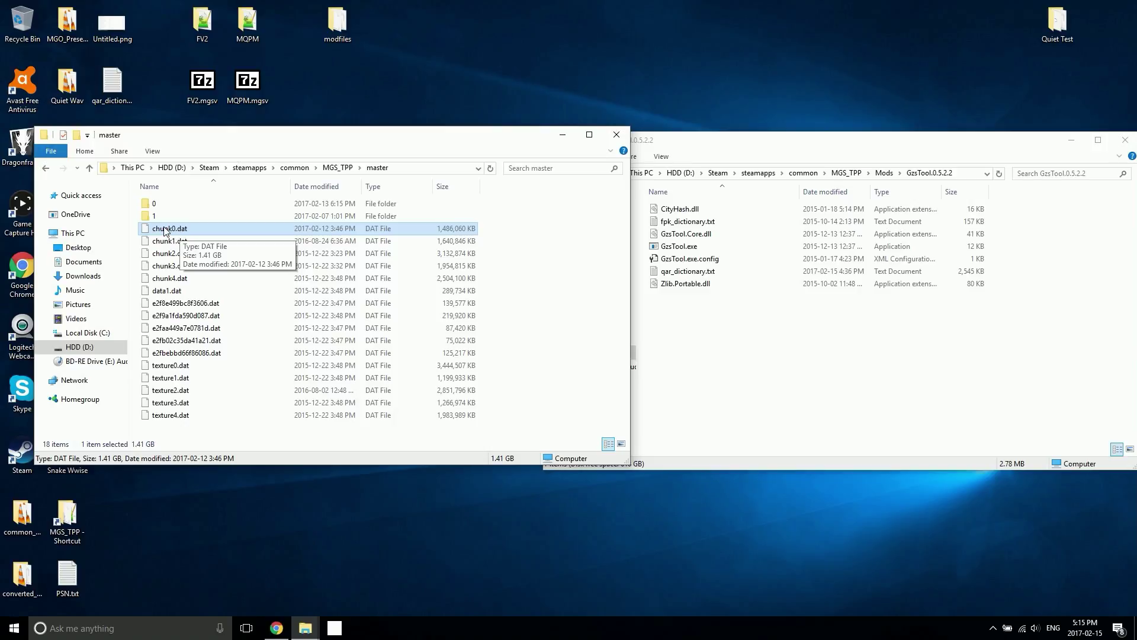
pyautogui.moveTo(164, 231); pyautogui.dragTo(776, 248)
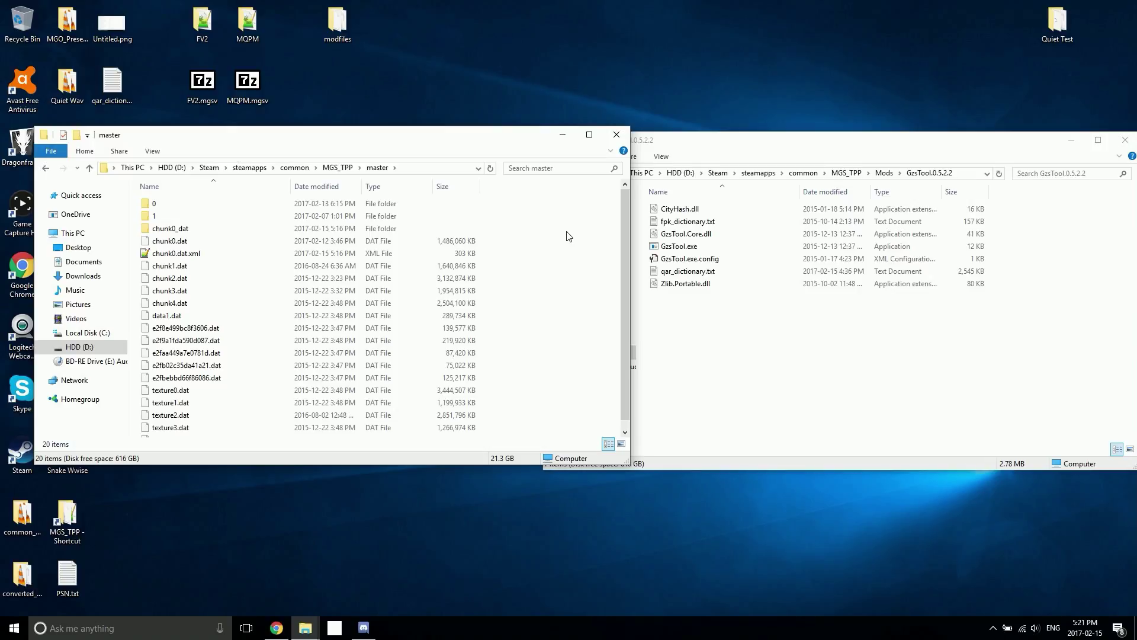
# Step: Open the Assets\tpp\pack\player\parts folder inside the unpacked chunk0_dat folder
pyautogui.doubleClick(191, 231)
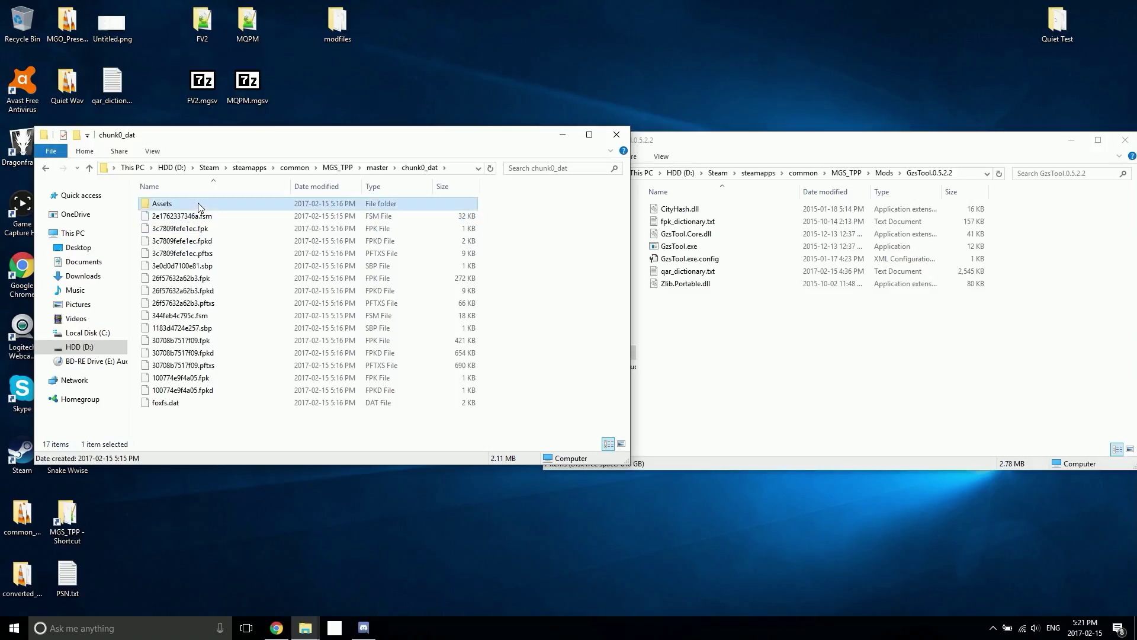
pyautogui.doubleClick(199, 207)
pyautogui.doubleClick(180, 217)
pyautogui.doubleClick(180, 216)
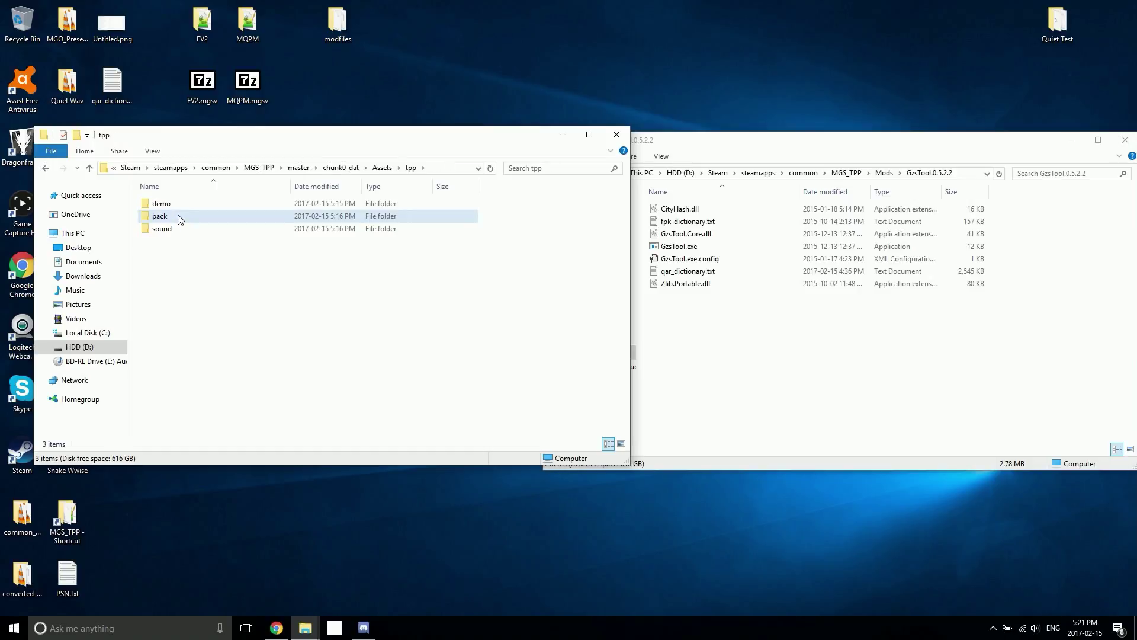
pyautogui.doubleClick(171, 264)
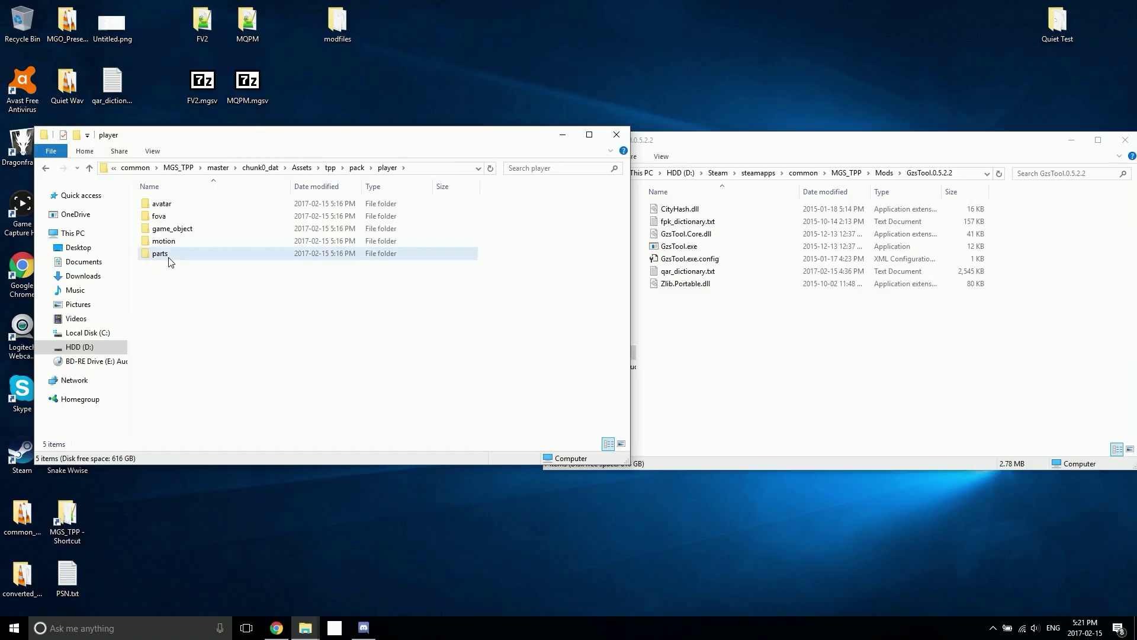
pyautogui.doubleClick(169, 256)
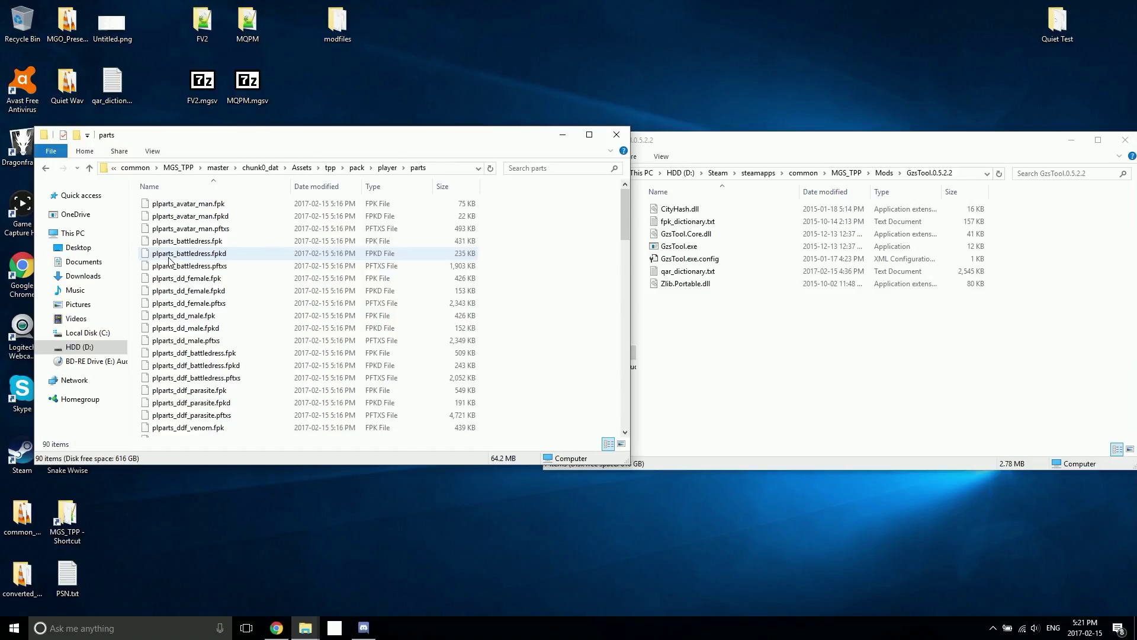
# Step: Go through the plparts_battledress .fpk, .fpkd and .pftxs files in the parts folder
pyautogui.click(204, 243)
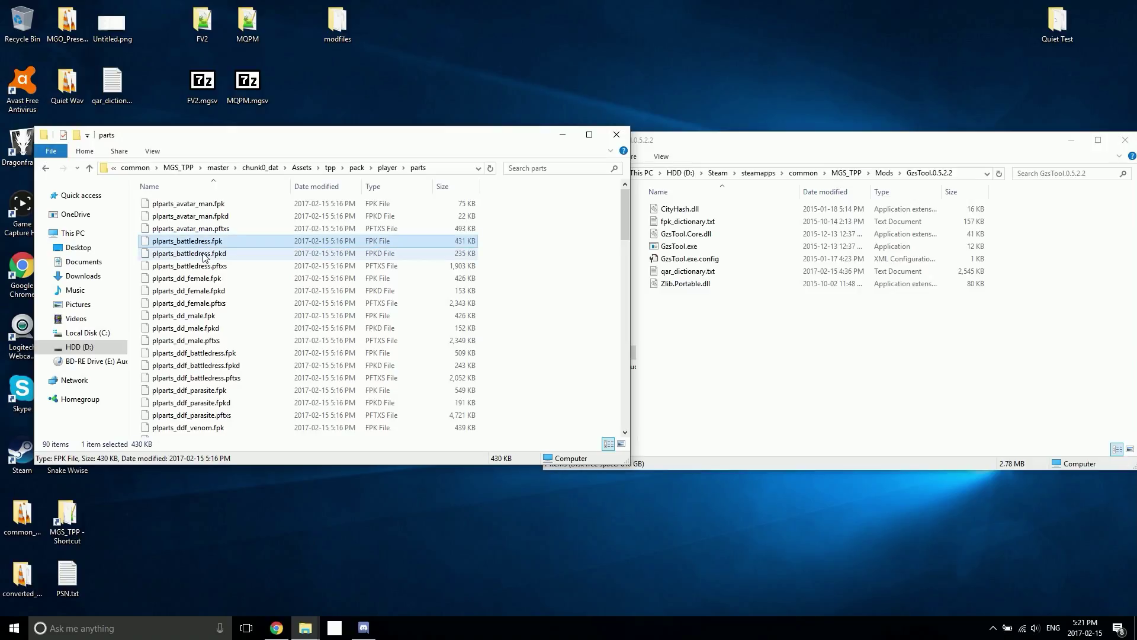
pyautogui.click(208, 254)
pyautogui.click(211, 266)
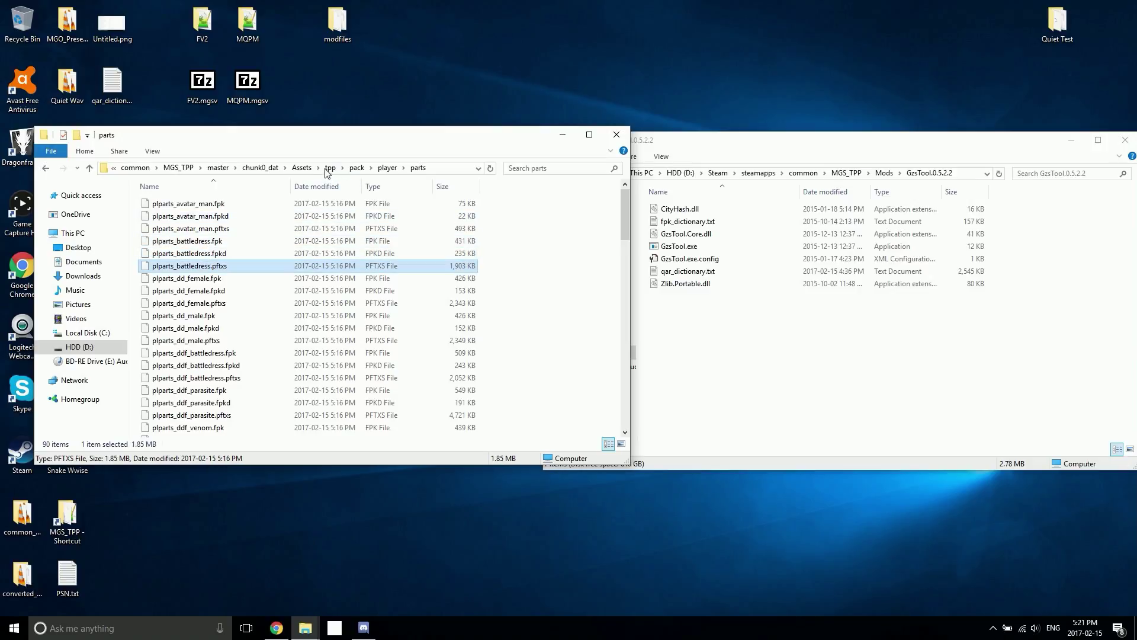
# Step: Create a desktop folder named Example, place it beside the modfiles folder and open it
pyautogui.rightClick(384, 36)
pyautogui.moveTo(468, 137)
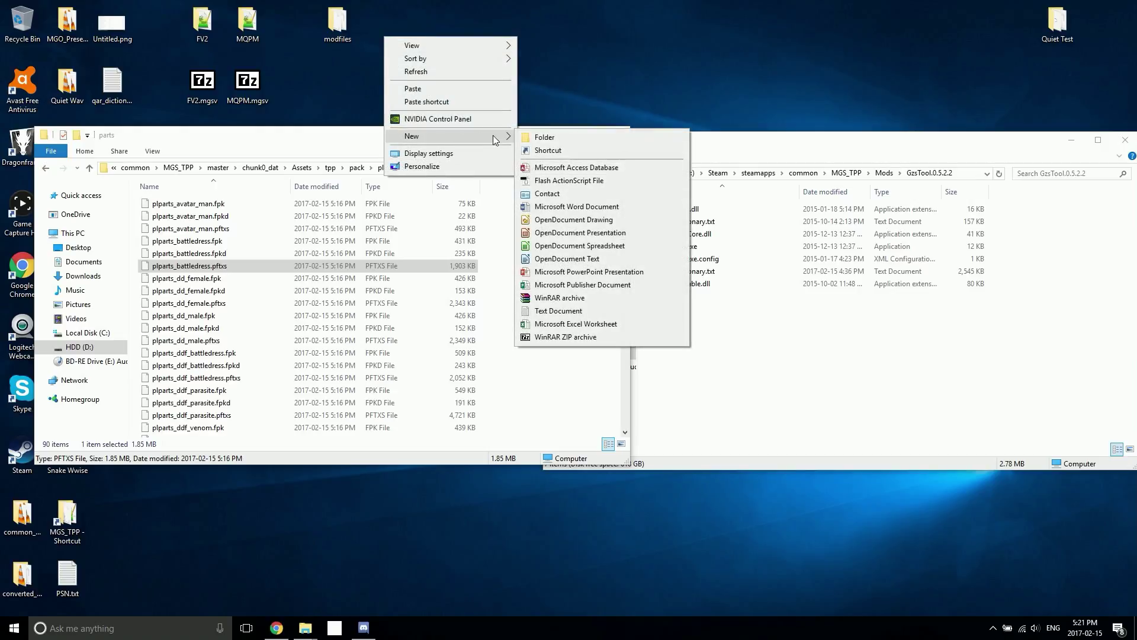
pyautogui.click(540, 137)
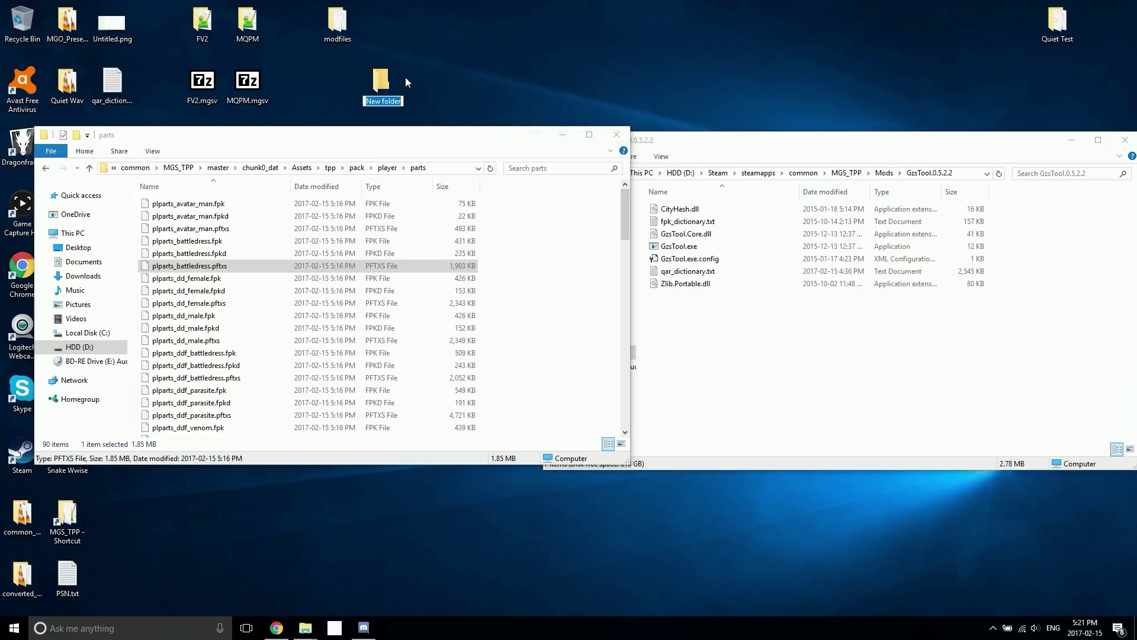
pyautogui.write('Example')
pyautogui.press('Return')
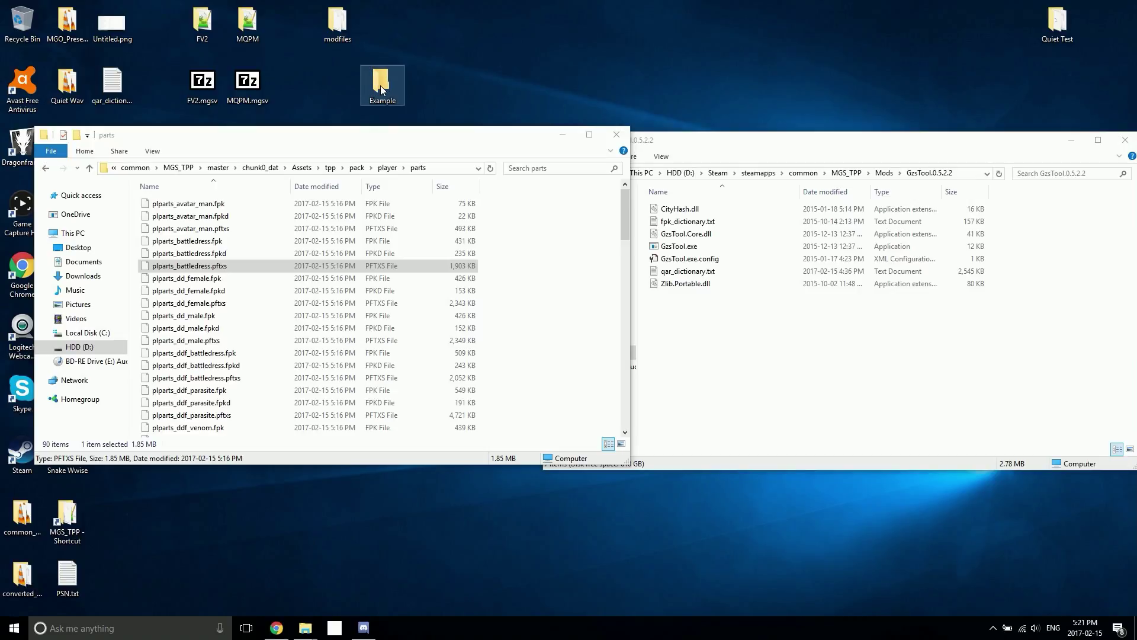
pyautogui.moveTo(380, 90); pyautogui.dragTo(385, 39)
pyautogui.doubleClick(385, 39)
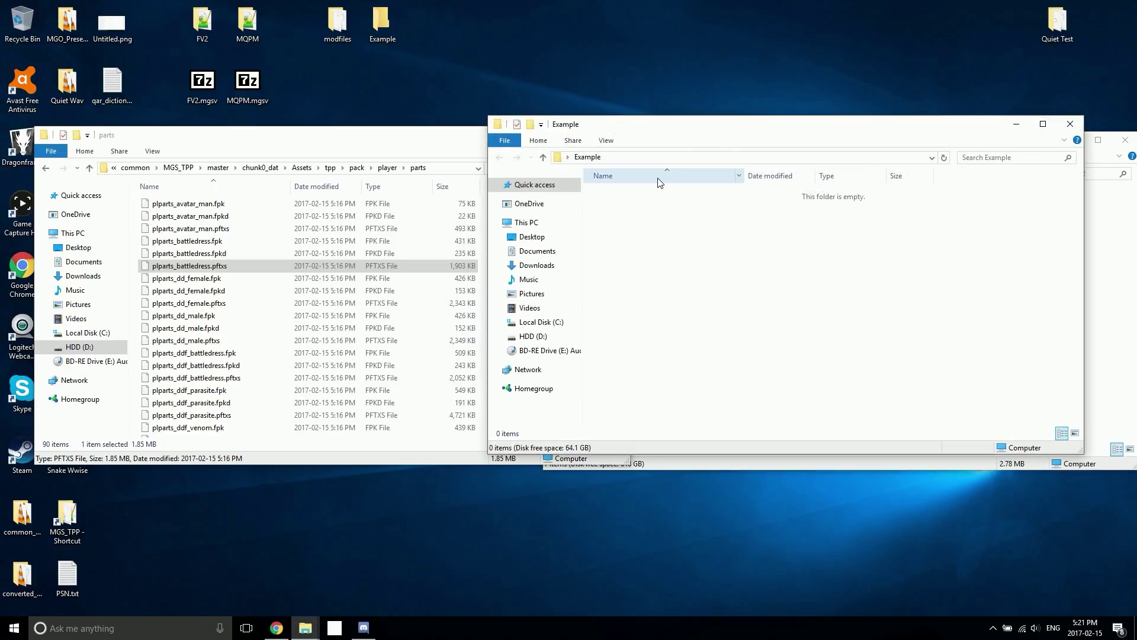
# Step: Create a folder named Assets inside the Example folder and open it
pyautogui.click(418, 153)
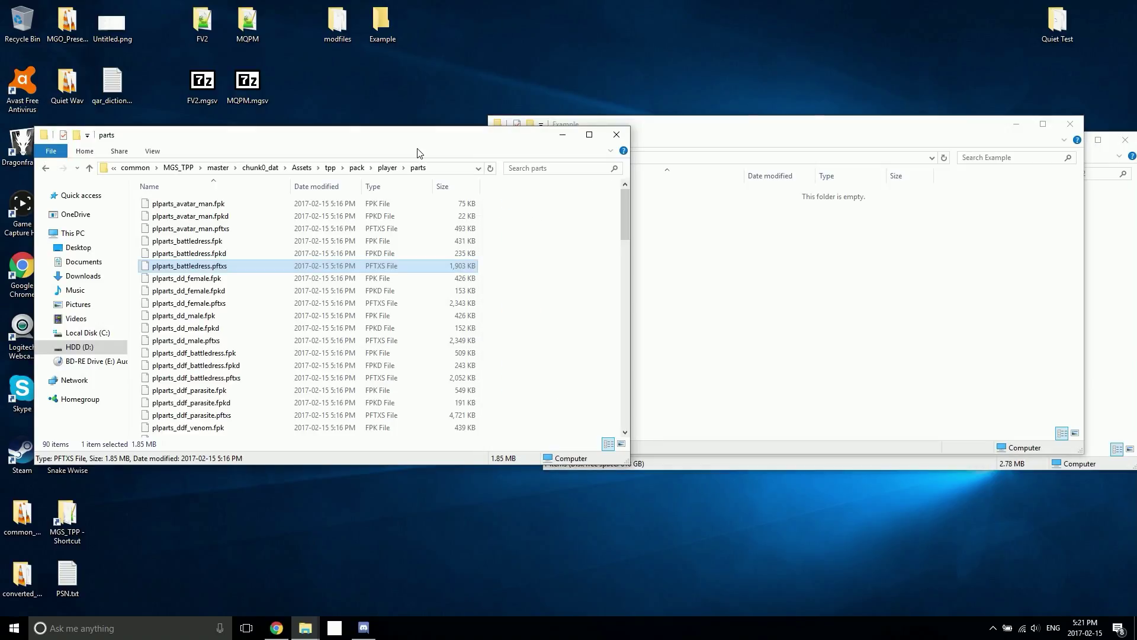
pyautogui.click(761, 219)
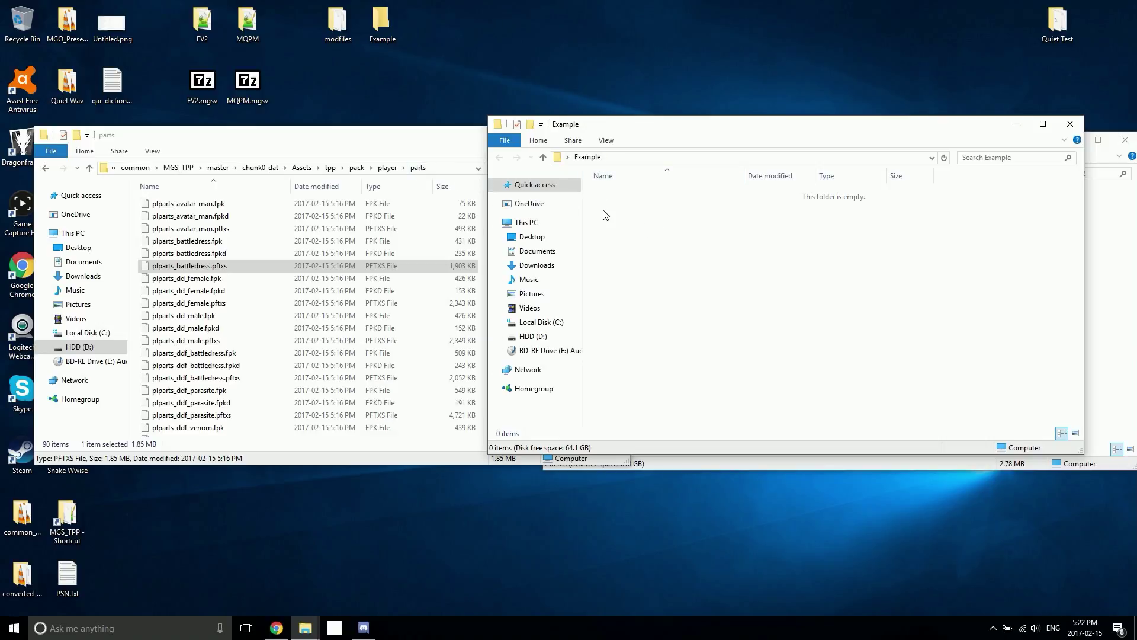
pyautogui.hotkey('ctrl', 'shift', 'n')
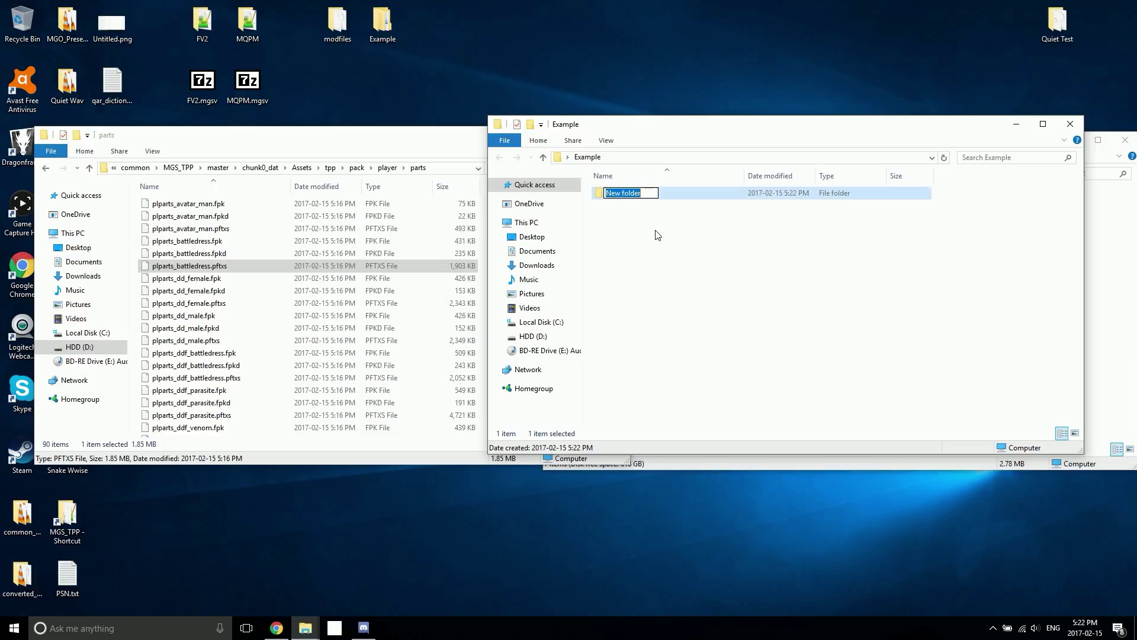
pyautogui.write('Assets')
pyautogui.click(644, 237)
pyautogui.doubleClick(621, 196)
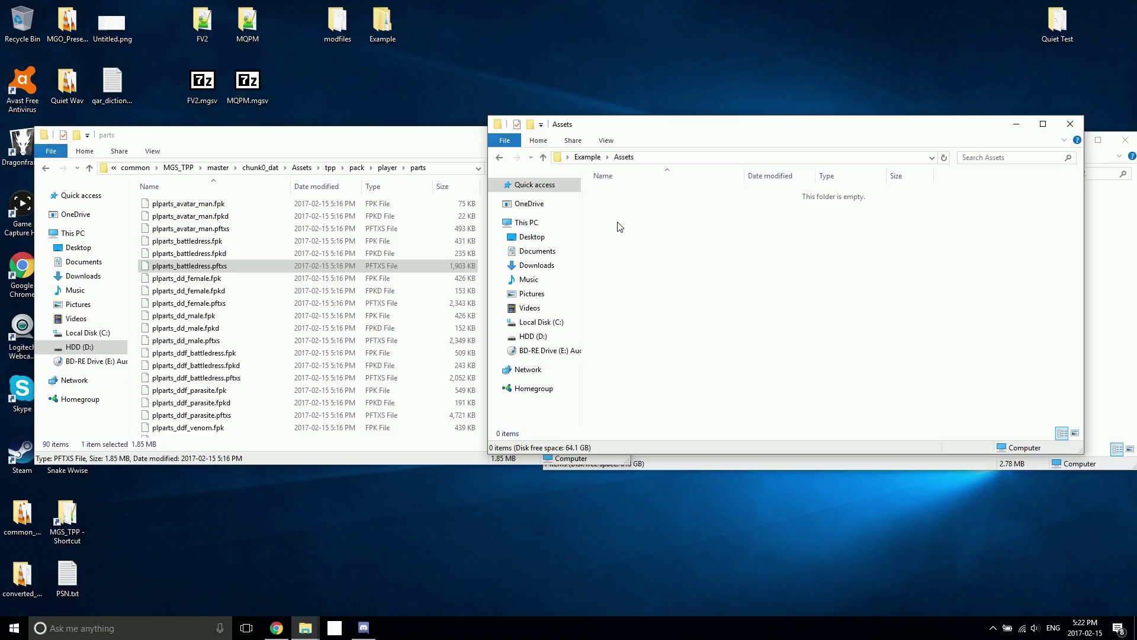
# Step: Create a tpp folder inside Assets and a pack folder inside tpp
pyautogui.hotkey('ctrl', 'shift', 'n')
pyautogui.write('tpp')
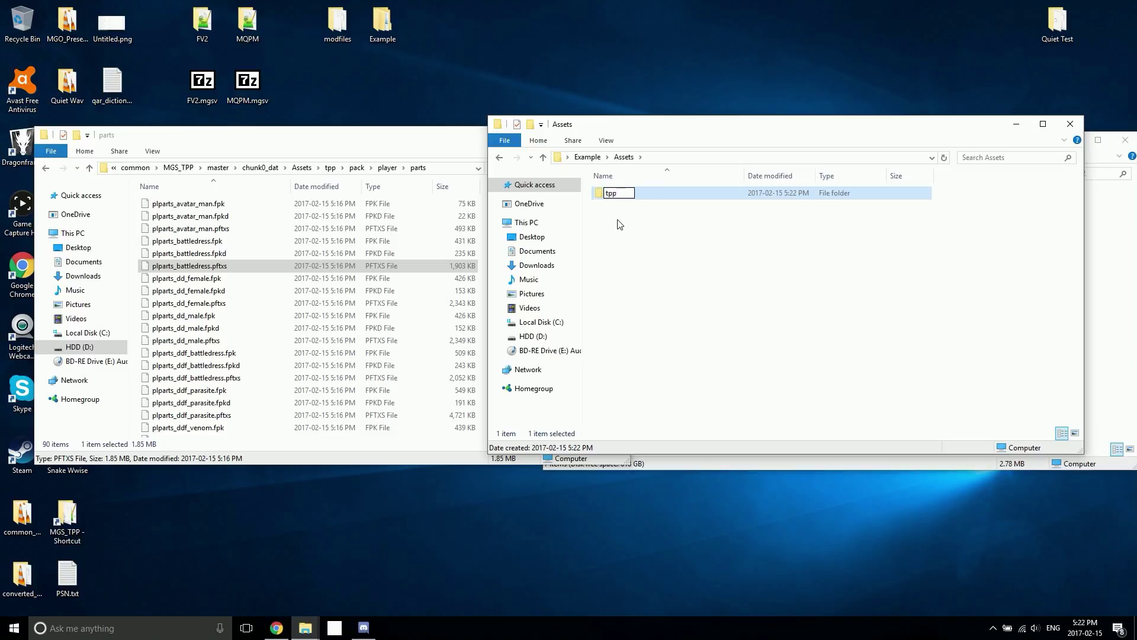
pyautogui.press('Return')
pyautogui.press('Return')
pyautogui.hotkey('ctrl', 'shift', 'n')
pyautogui.write('pack')
pyautogui.press('Return')
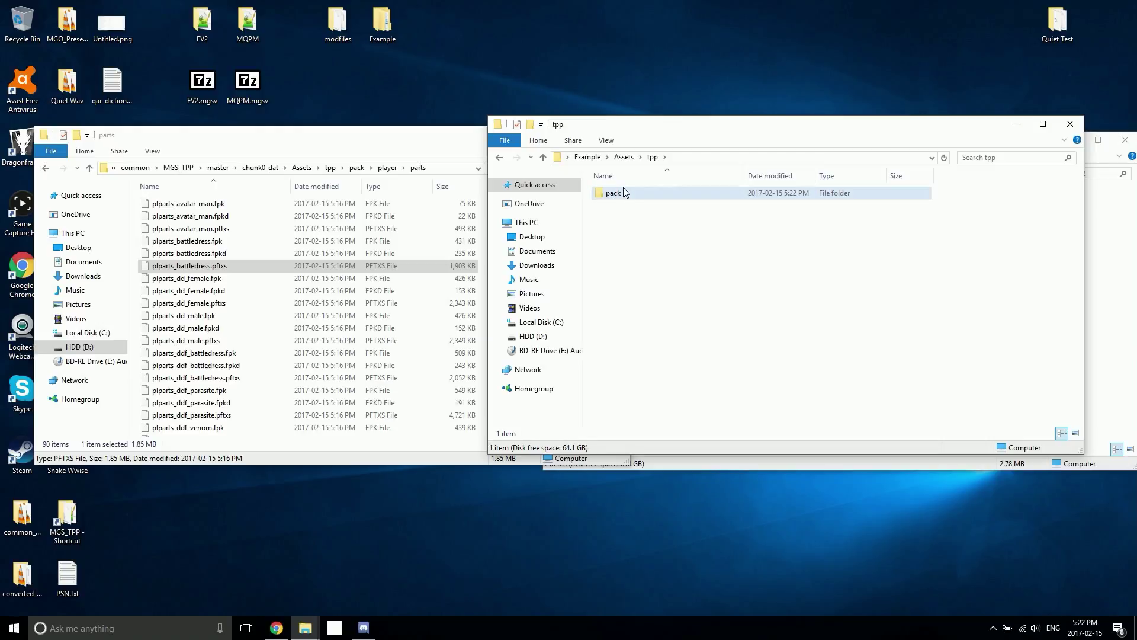
# Step: Create a player folder inside pack and a parts folder inside player, and open the parts folder
pyautogui.doubleClick(623, 193)
pyautogui.hotkey('ctrl', 'shift', 'n')
pyautogui.write('player')
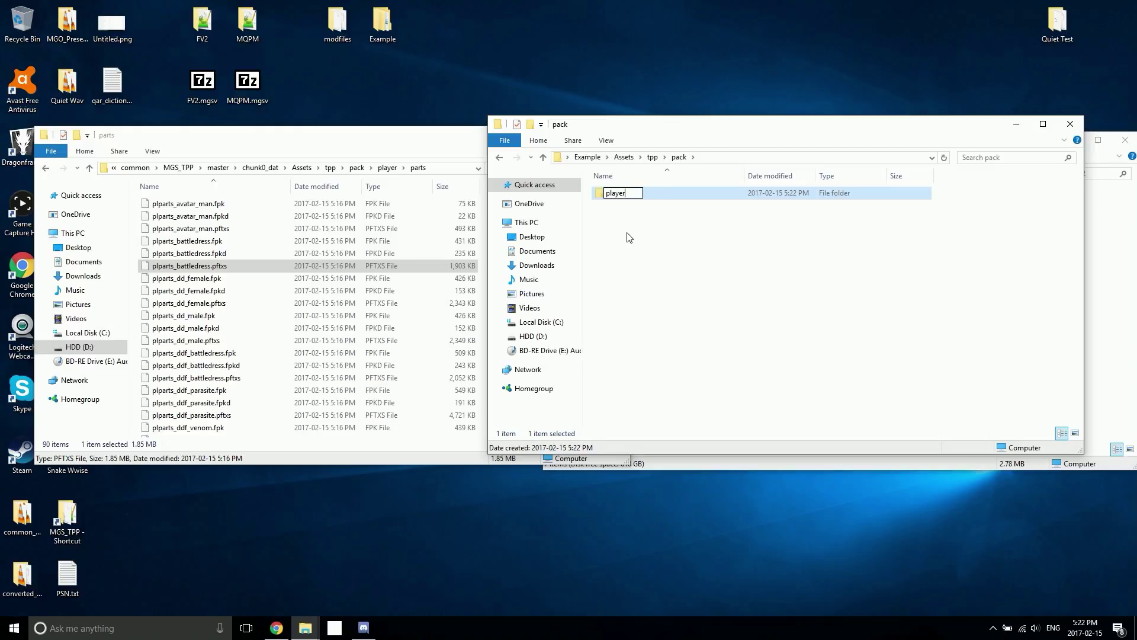
pyautogui.press('Return')
pyautogui.doubleClick(627, 189)
pyautogui.hotkey('ctrl', 'shift', 'n')
pyautogui.write('parts')
pyautogui.press('Return')
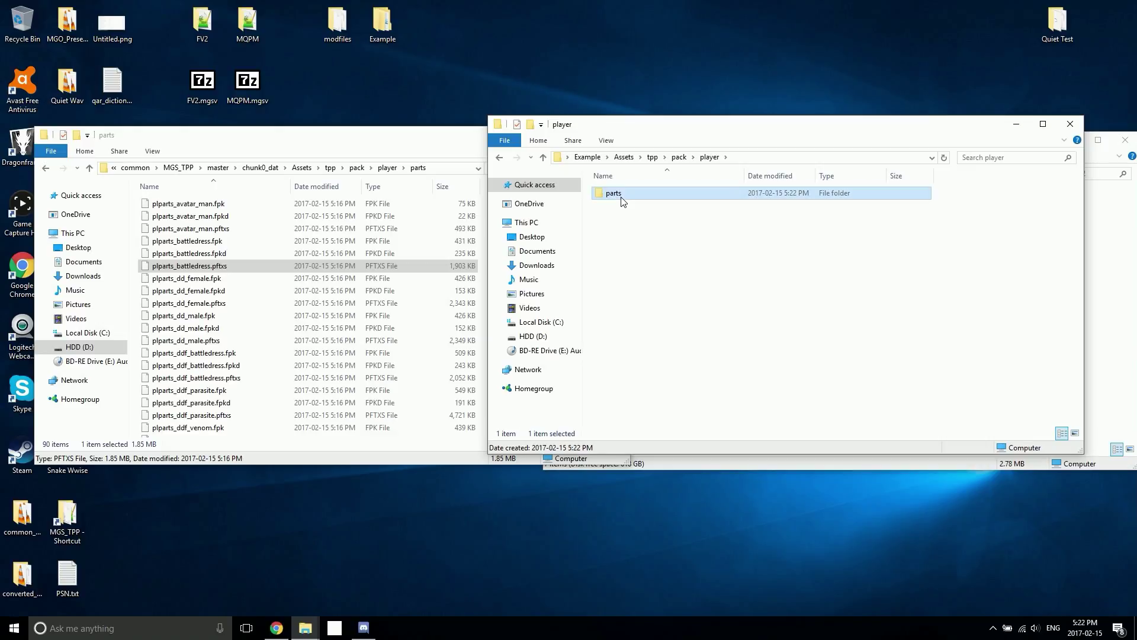
pyautogui.doubleClick(622, 195)
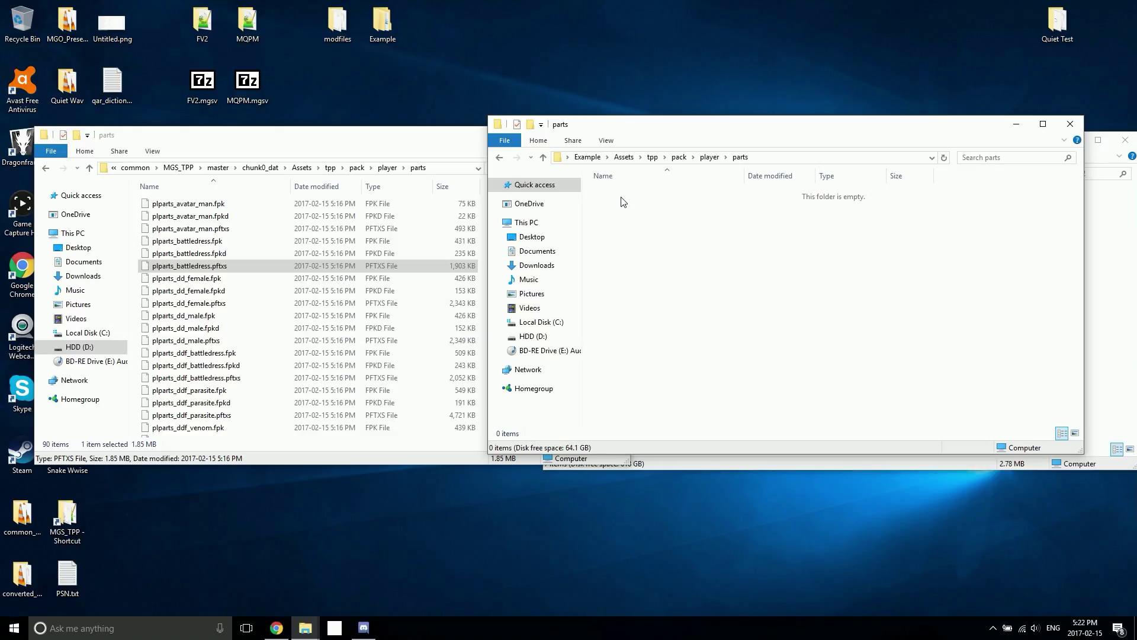
# Step: Copy plparts_battledress.fpk, .fpkd and .pftxs from the unpacked chunk0_dat parts folder into the Example parts folder
pyautogui.click(206, 243)
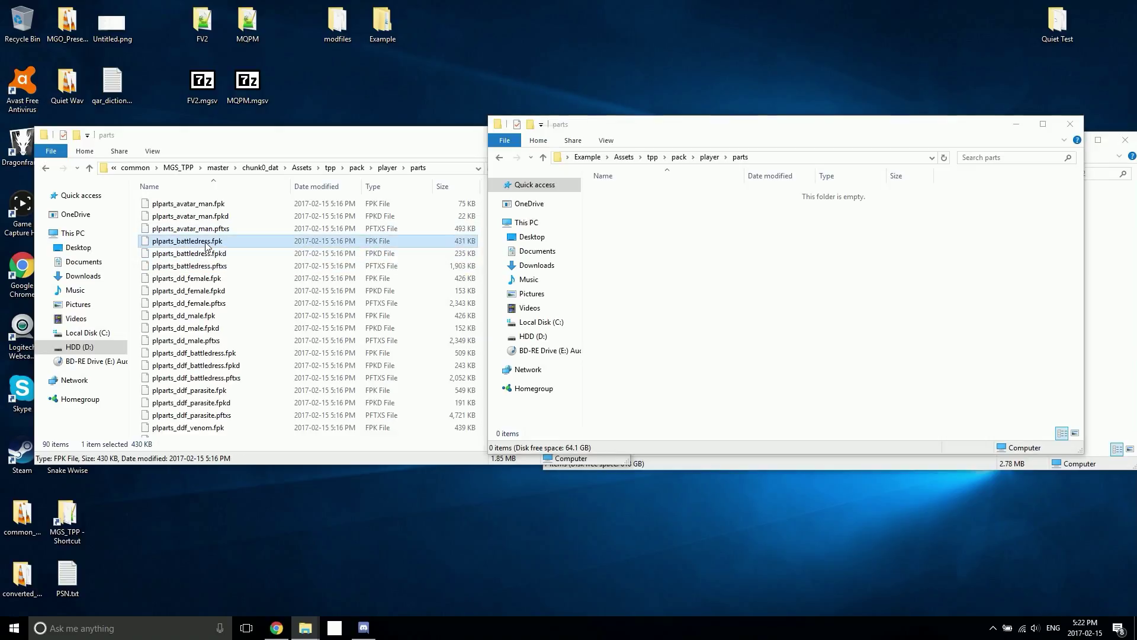
pyautogui.keyDown('shift'); pyautogui.click(214, 254); pyautogui.keyUp('shift')
pyautogui.keyDown('shift'); pyautogui.click(221, 266); pyautogui.keyUp('shift')
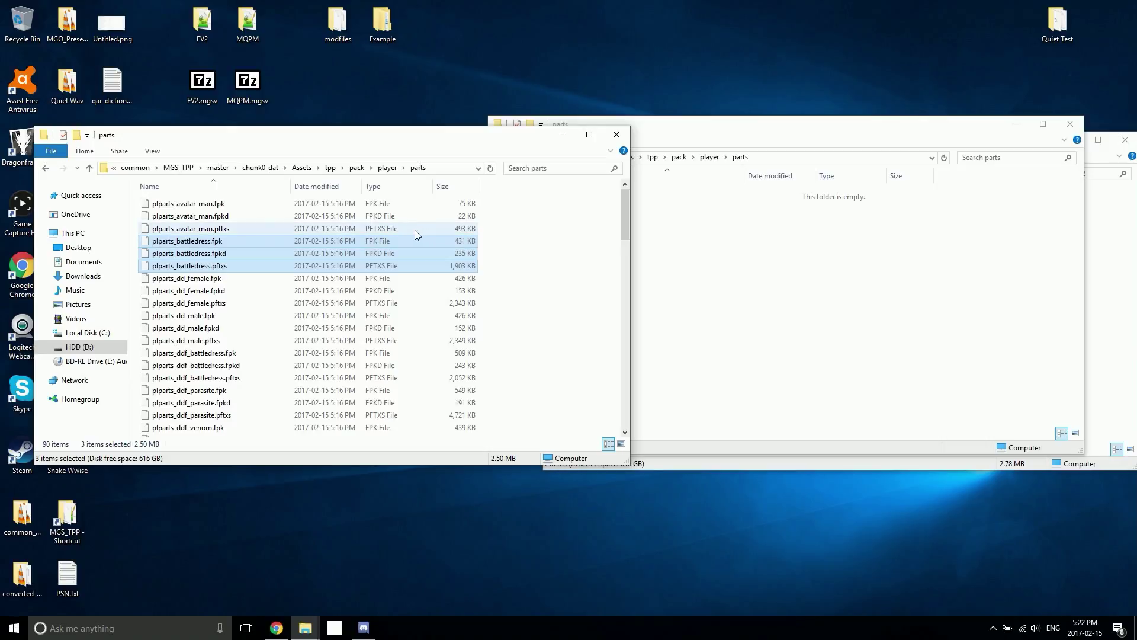
pyautogui.click(743, 217)
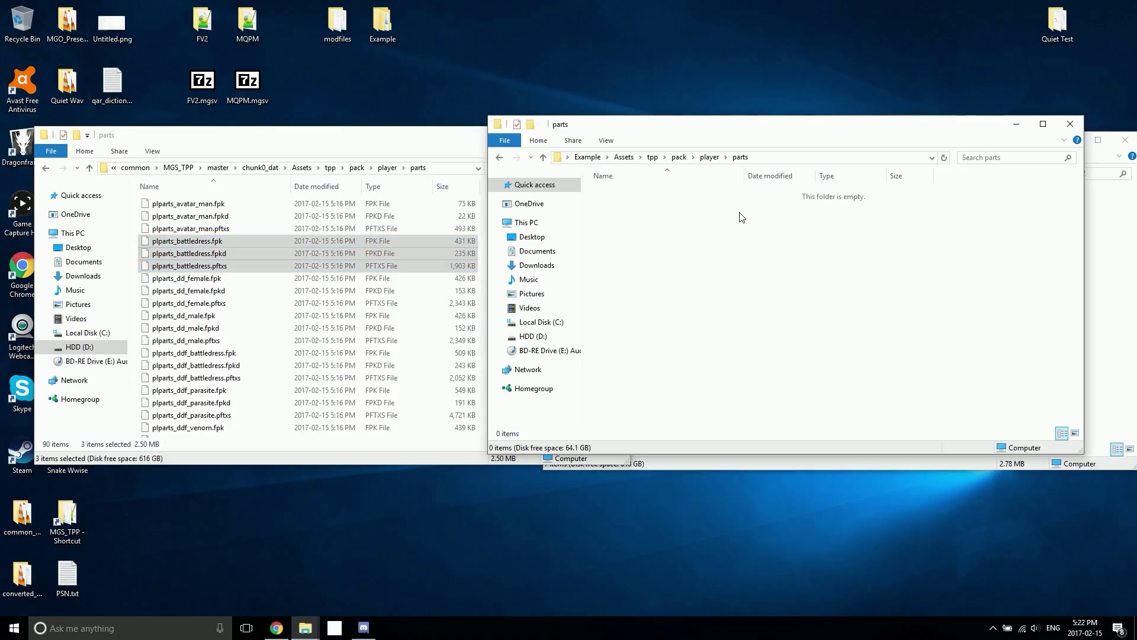
pyautogui.hotkey('ctrl', 'v')
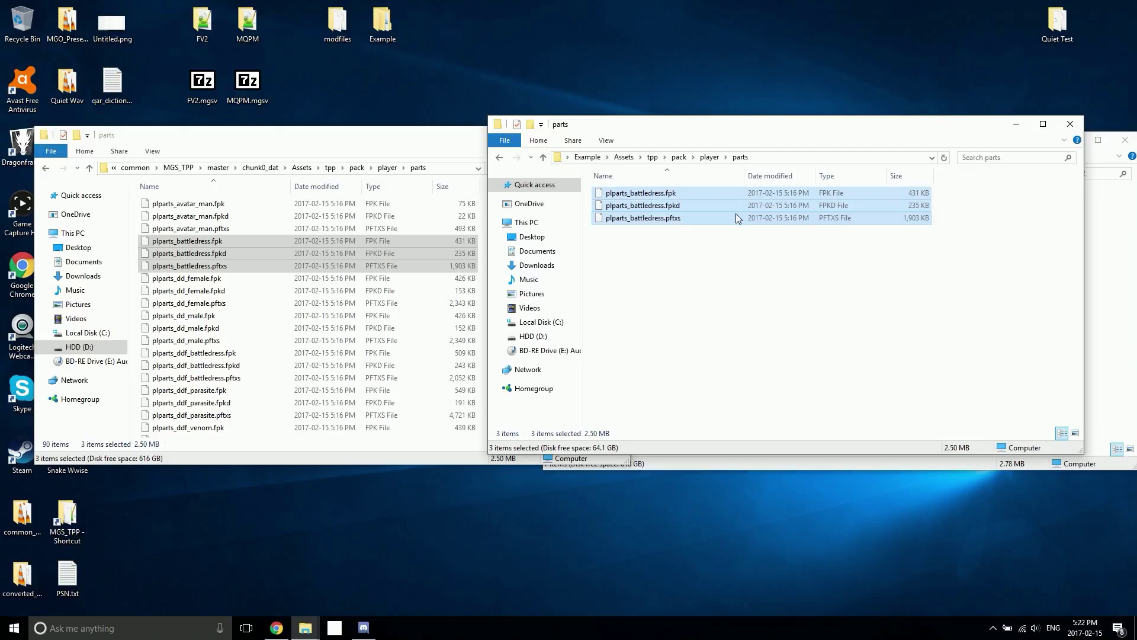
pyautogui.click(653, 294)
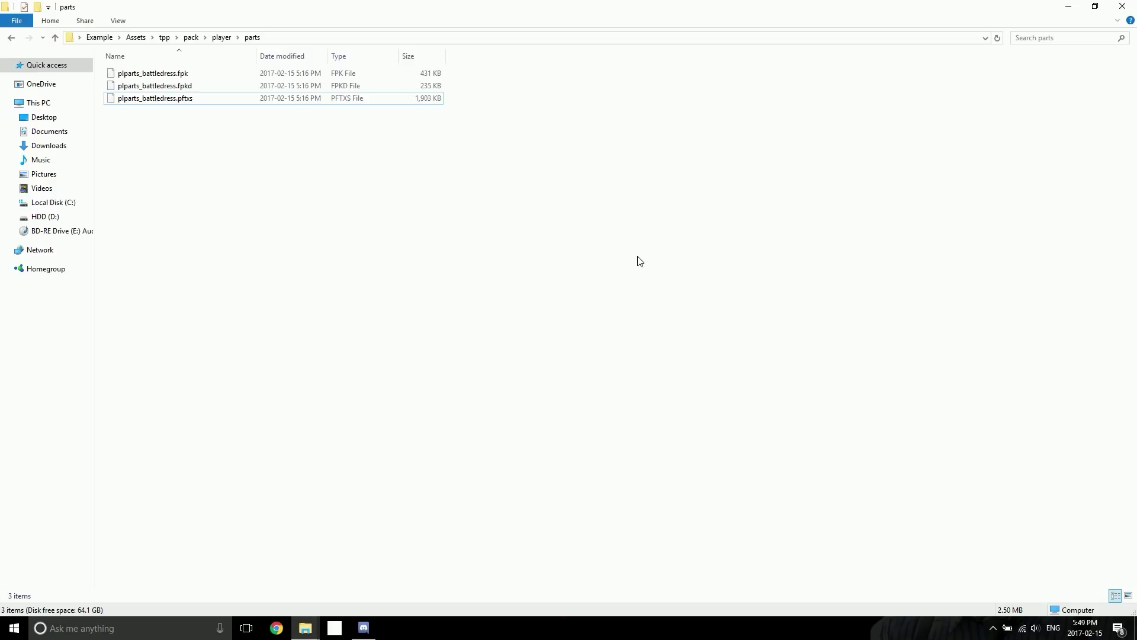
# Step: Reduce the full-screen Example parts folder to a smaller floating window on the desktop
pyautogui.click(1068, 7)
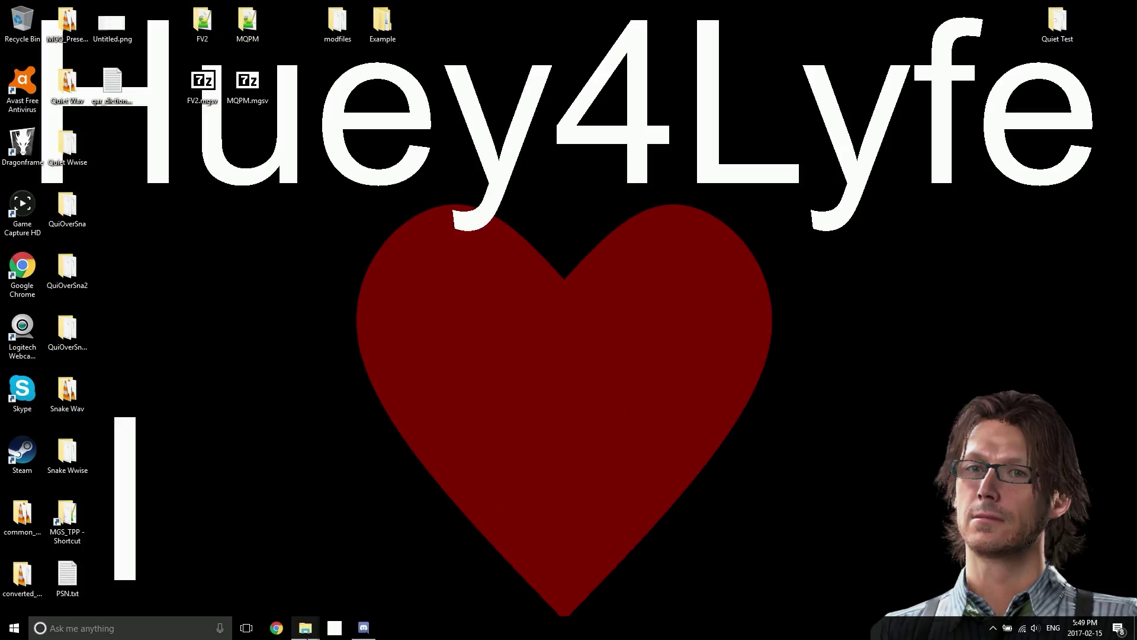
pyautogui.moveTo(305, 628)
pyautogui.click(342, 600)
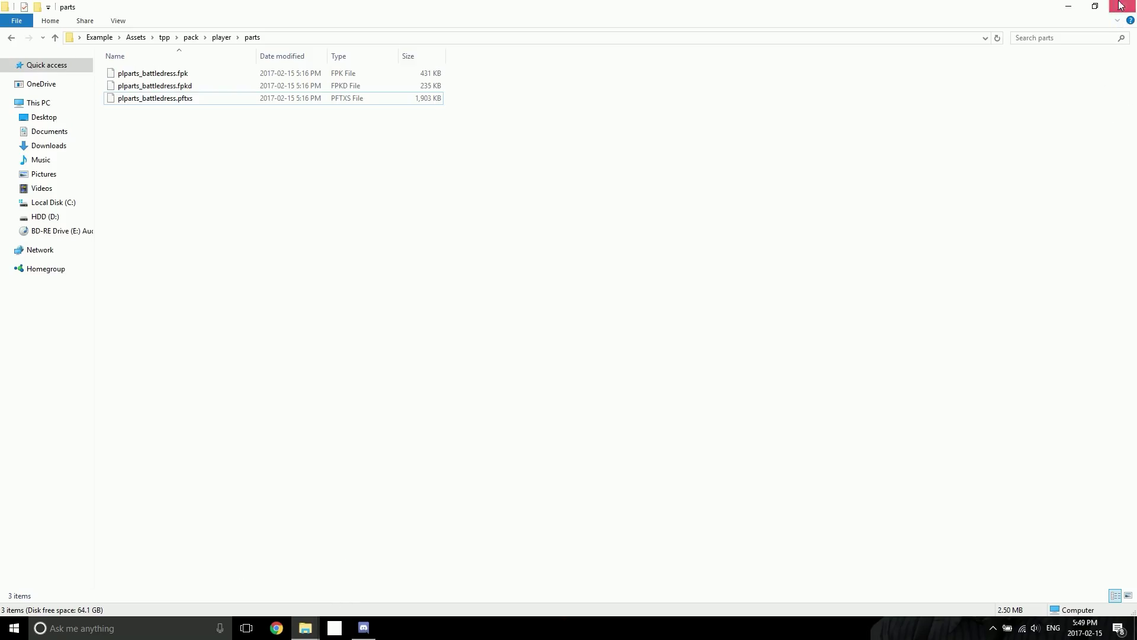
pyautogui.click(1095, 7)
pyautogui.click(334, 628)
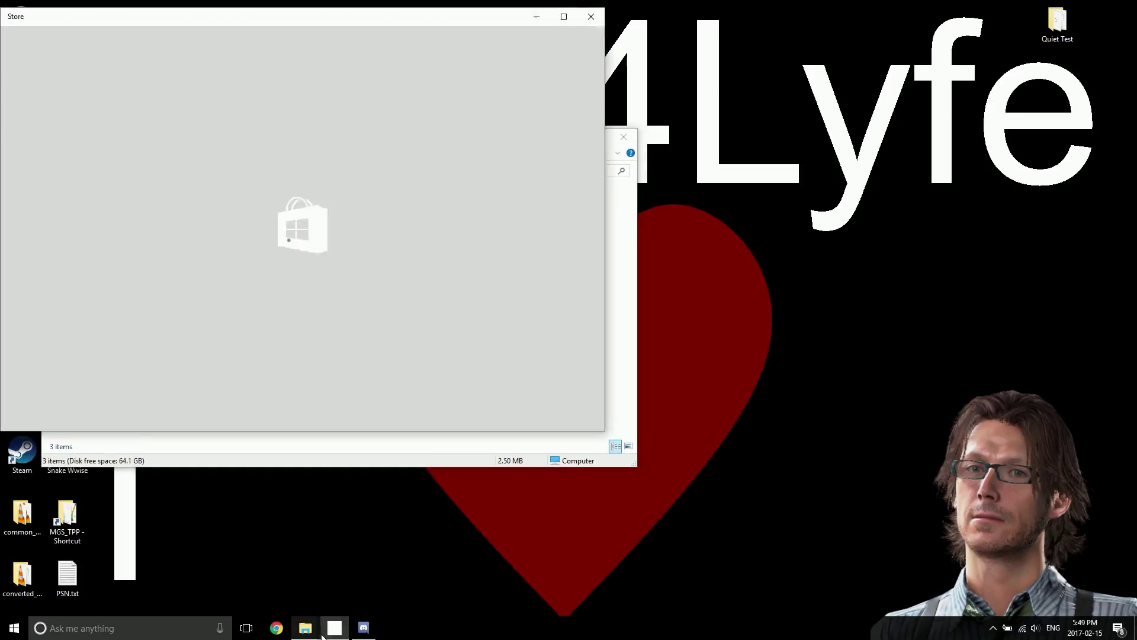
pyautogui.click(601, 23)
# Step: Bring up the GzsTool.0.5.2.2 folder and unpack plparts_battledress.fpk and plparts_battledress.fpkd with GzsTool.exe
pyautogui.moveTo(305, 627)
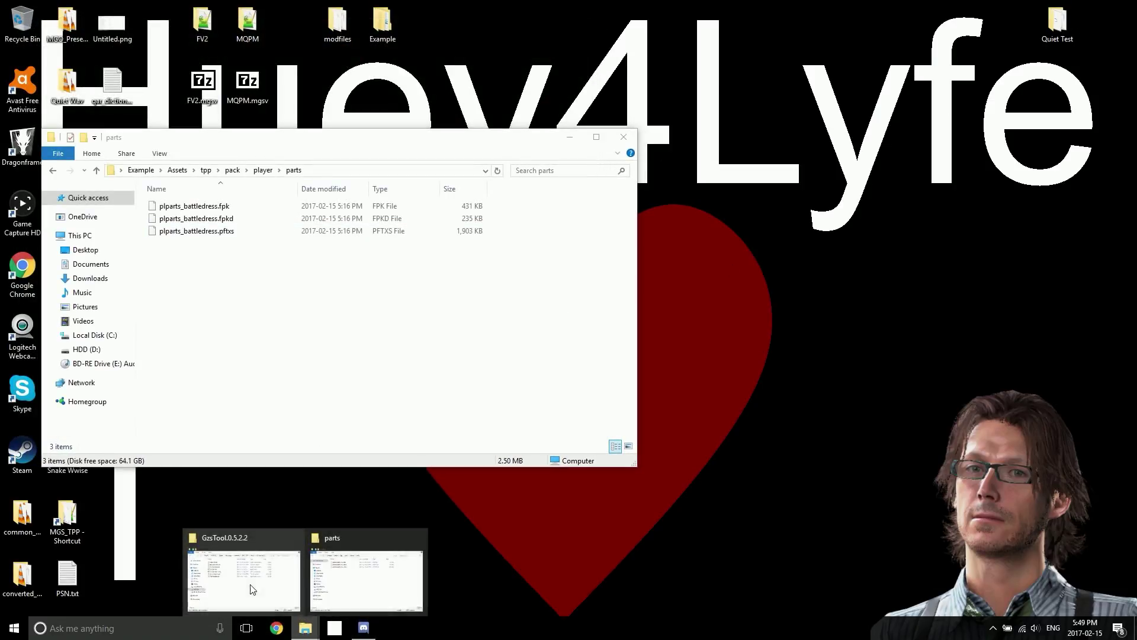
pyautogui.click(241, 569)
pyautogui.moveTo(241, 207); pyautogui.dragTo(684, 247)
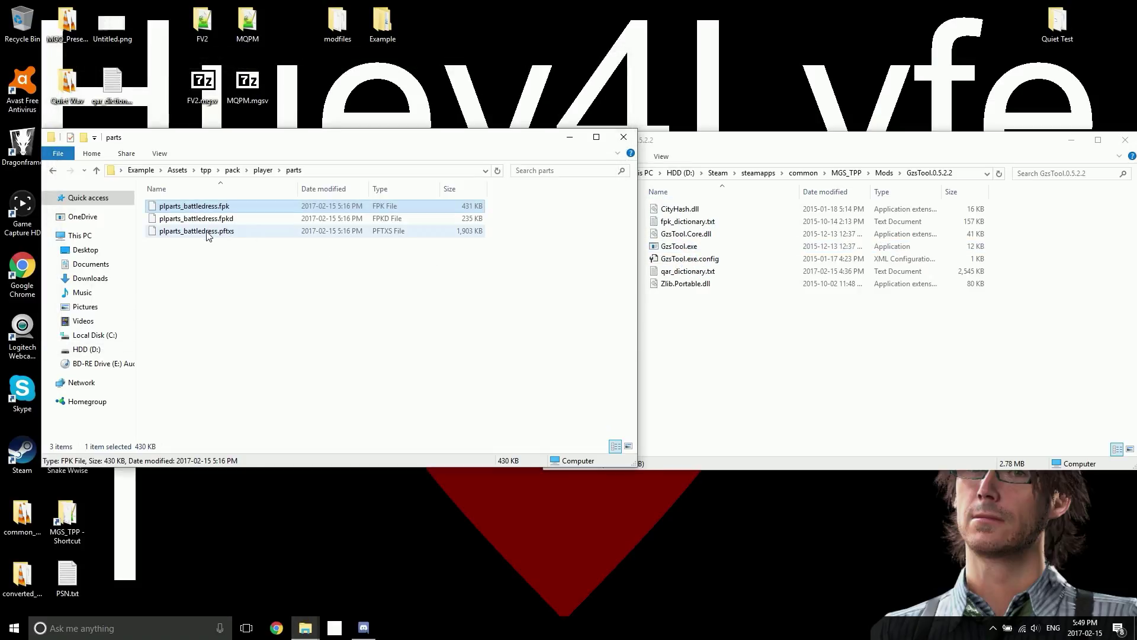
pyautogui.moveTo(208, 244); pyautogui.dragTo(717, 252)
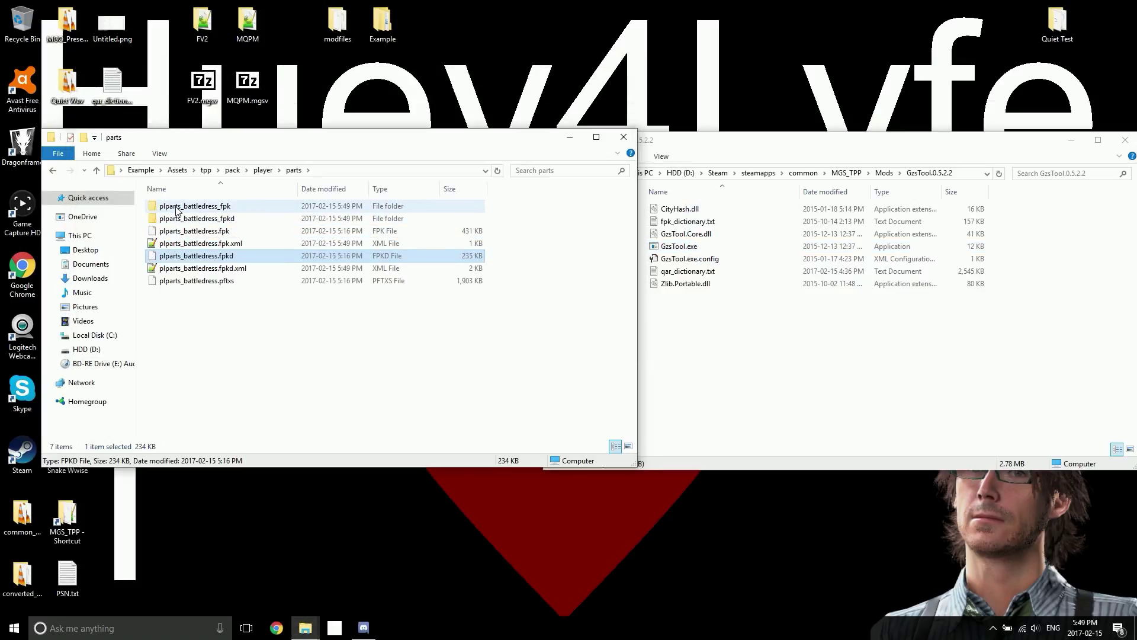
# Step: Open the desktop modfiles folder and the Assets\tpp\chara\sna\Scenes folder inside plparts_battledress_fpk
pyautogui.doubleClick(344, 24)
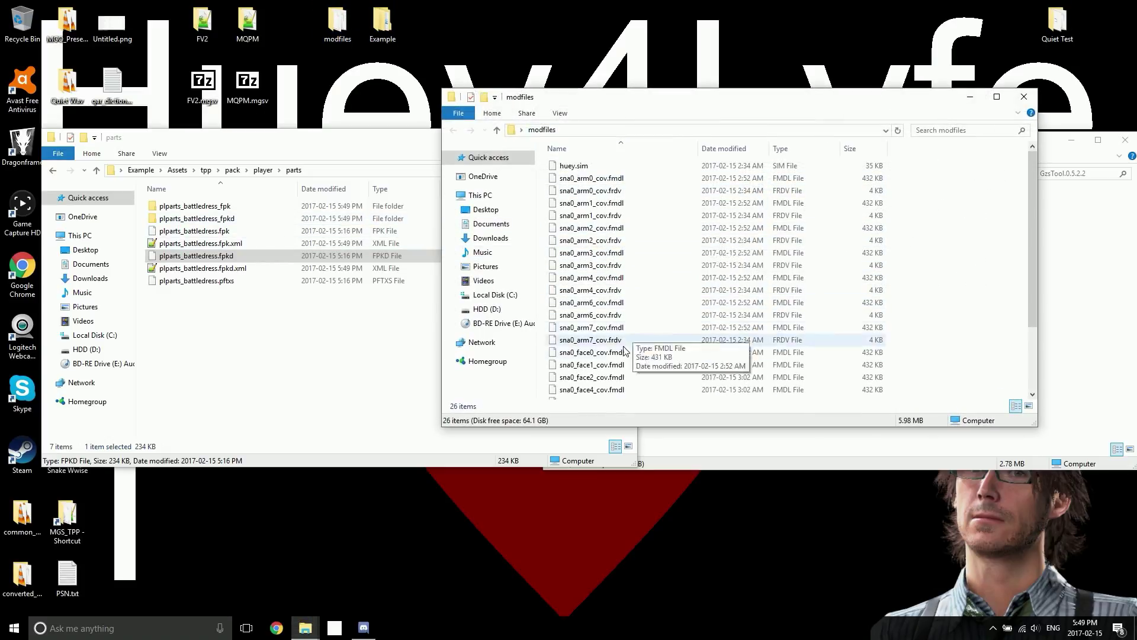
pyautogui.click(219, 208)
pyautogui.doubleClick(219, 208)
pyautogui.doubleClick(188, 209)
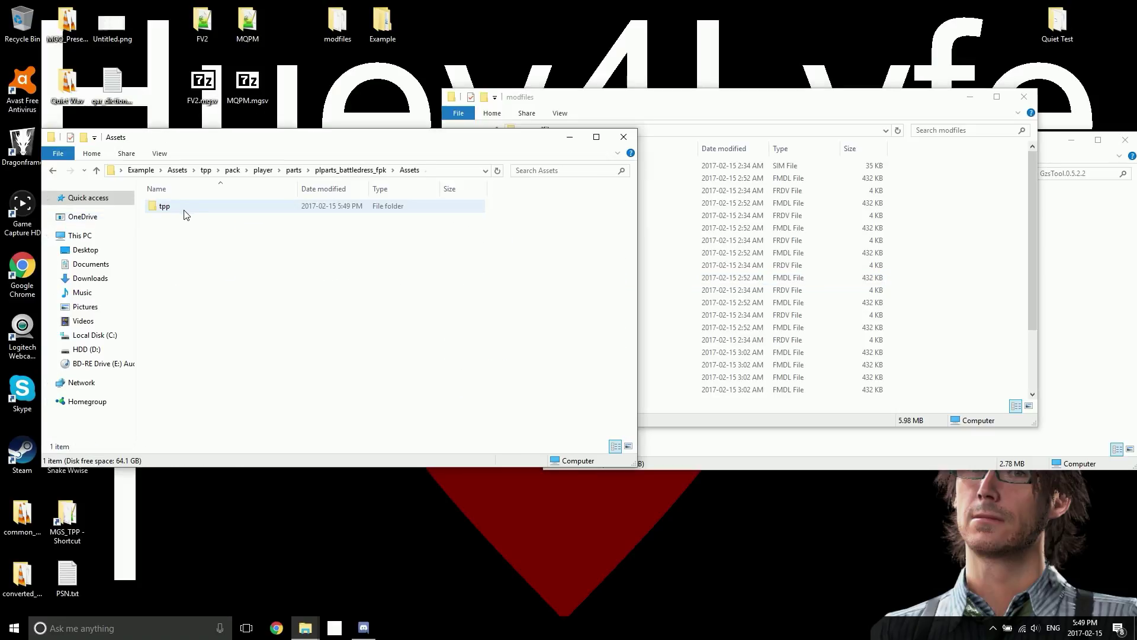
pyautogui.doubleClick(183, 211)
pyautogui.click(173, 208)
pyautogui.doubleClick(172, 207)
pyautogui.doubleClick(172, 207)
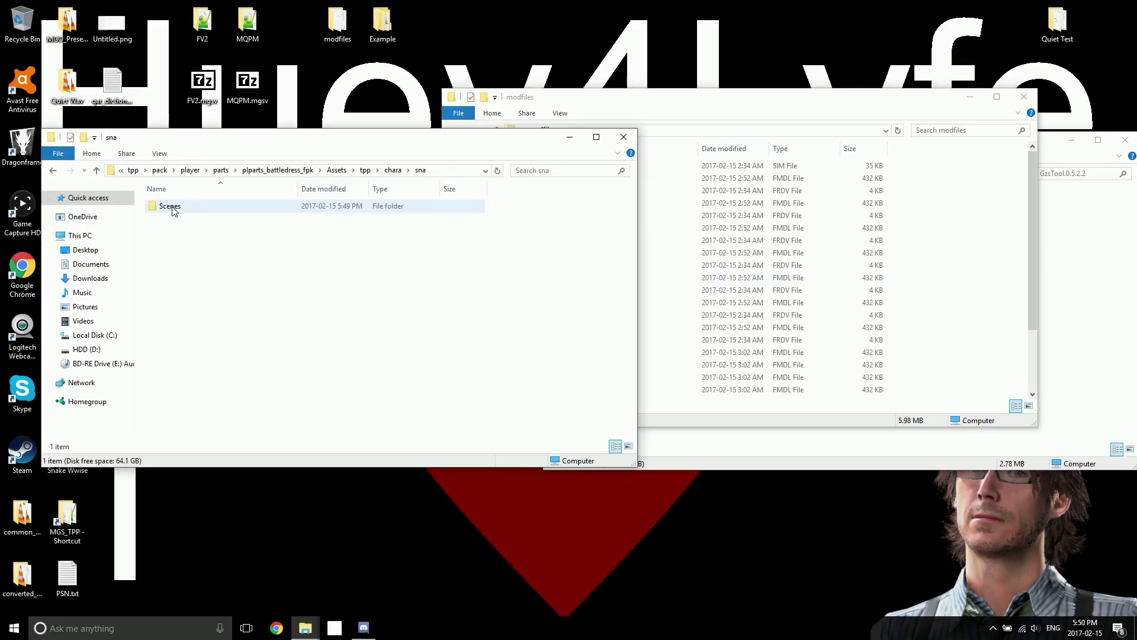
pyautogui.doubleClick(173, 207)
# Step: Copy all modfiles from sna0_arm0_cov.fmdl through sna5_main0_def.frdv into the Scenes folder, replacing the existing sna5_main0_def files
pyautogui.click(967, 223)
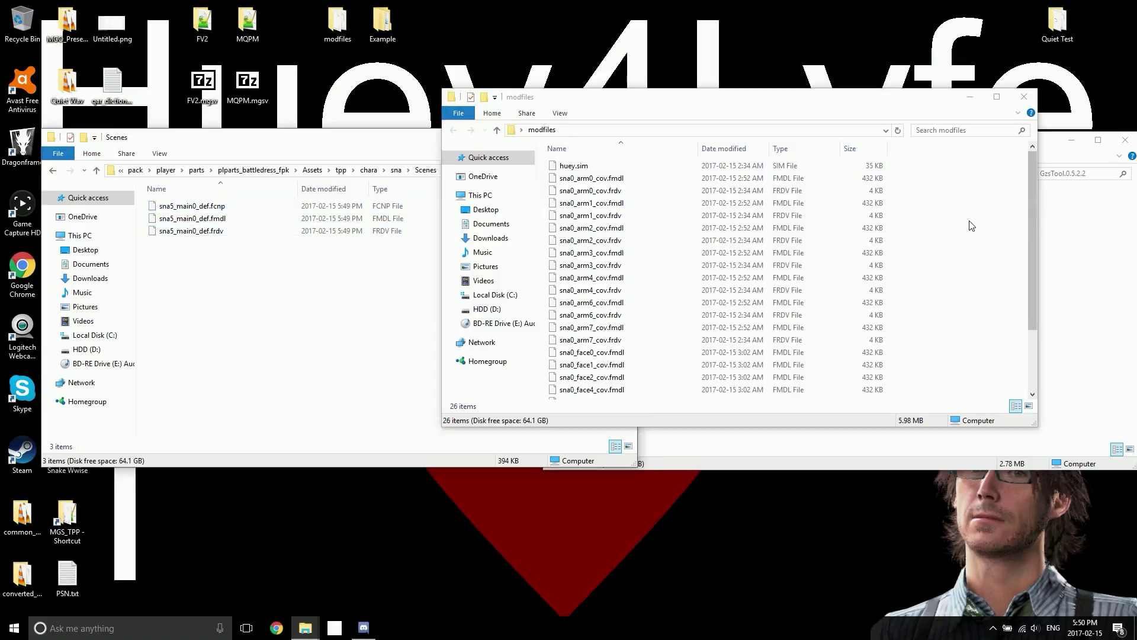
pyautogui.click(589, 178)
pyautogui.scroll(-2, 589, 177)
pyautogui.keyDown('shift'); pyautogui.click(593, 392); pyautogui.keyUp('shift')
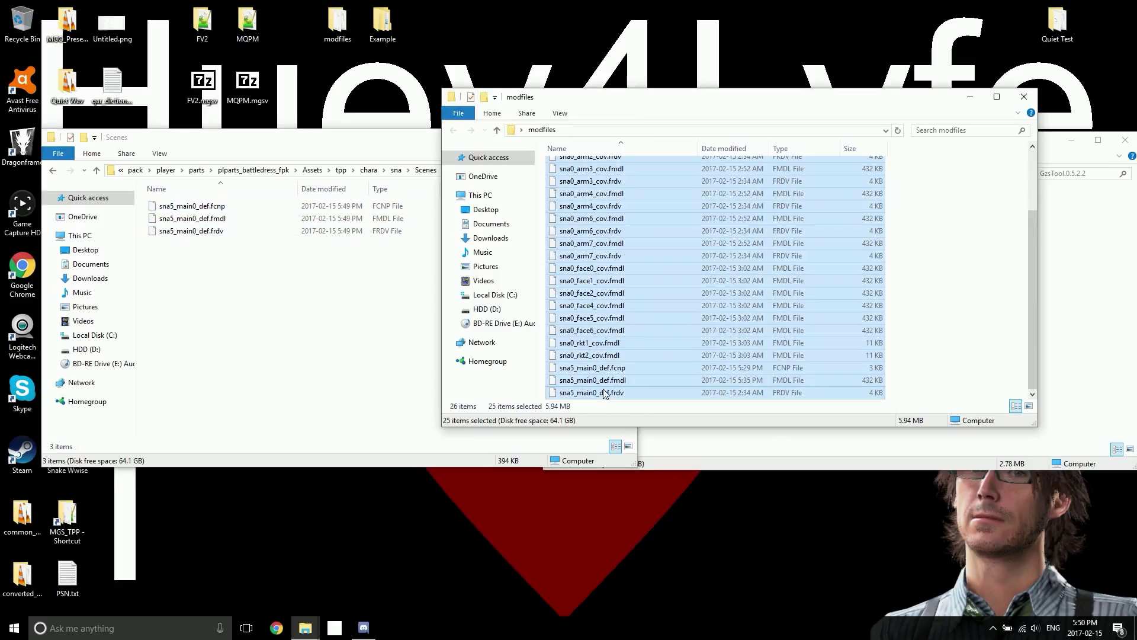
pyautogui.hotkey('ctrl', 'c')
pyautogui.click(261, 342)
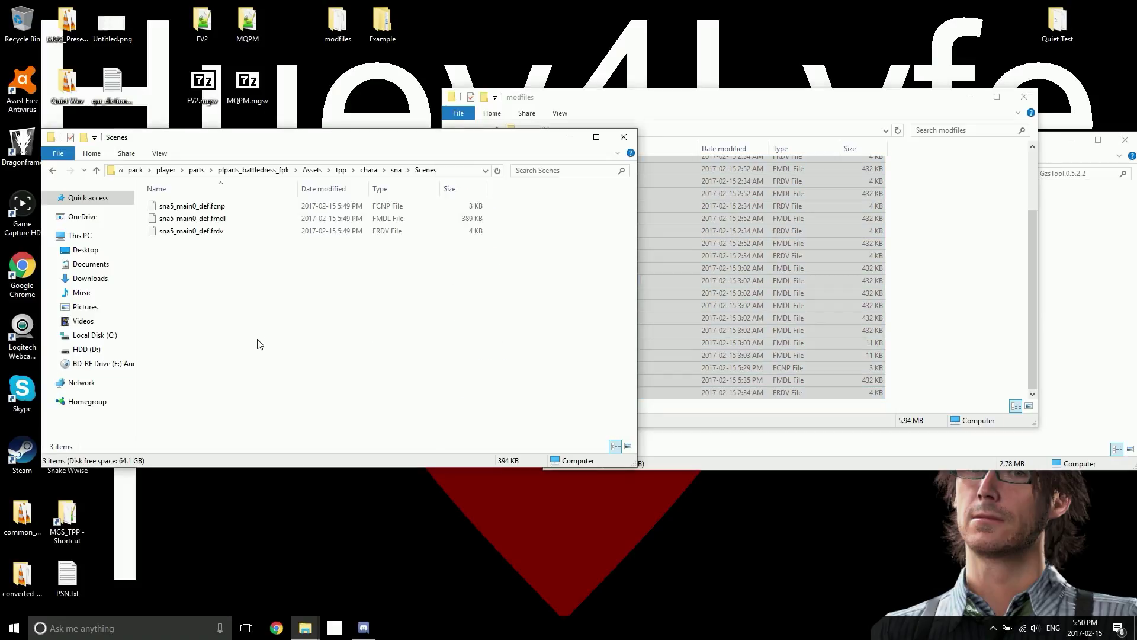
pyautogui.hotkey('ctrl', 'v')
pyautogui.click(504, 214)
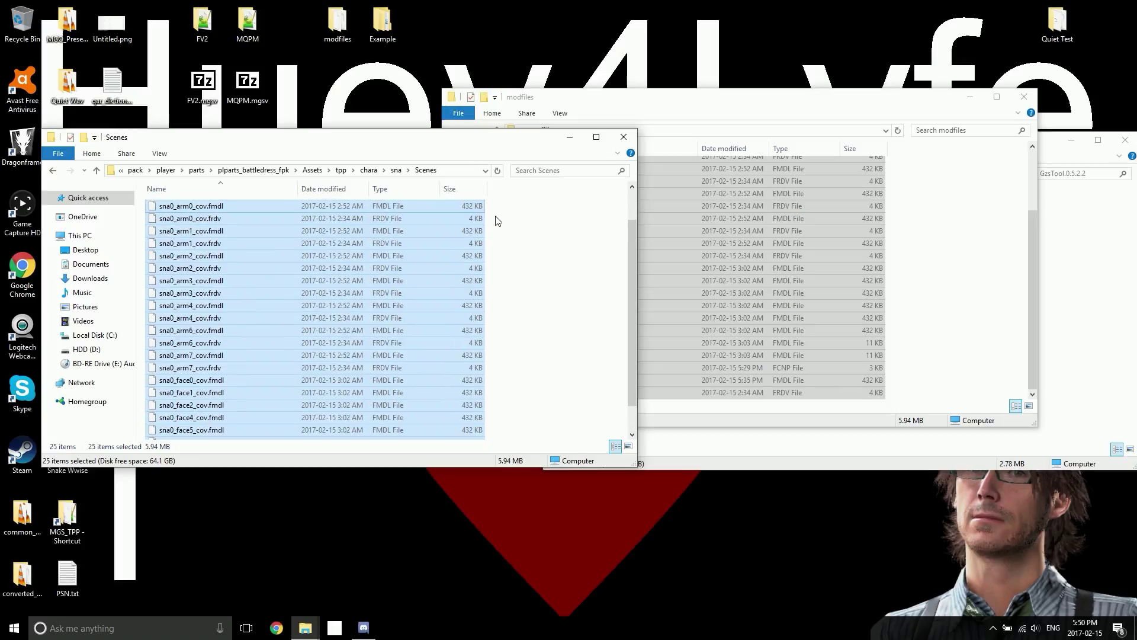
# Step: Return to the Example parts folder, view the entries of plparts_battledress.fpk.xml in Notepad++ and close the editor
pyautogui.click(195, 171)
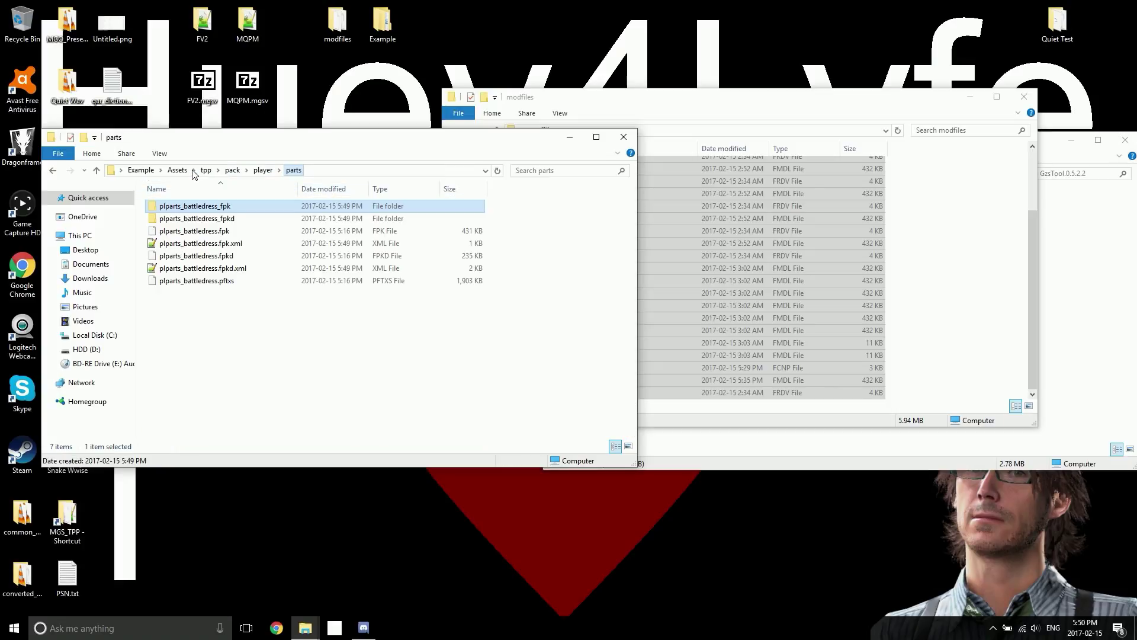
pyautogui.doubleClick(201, 244)
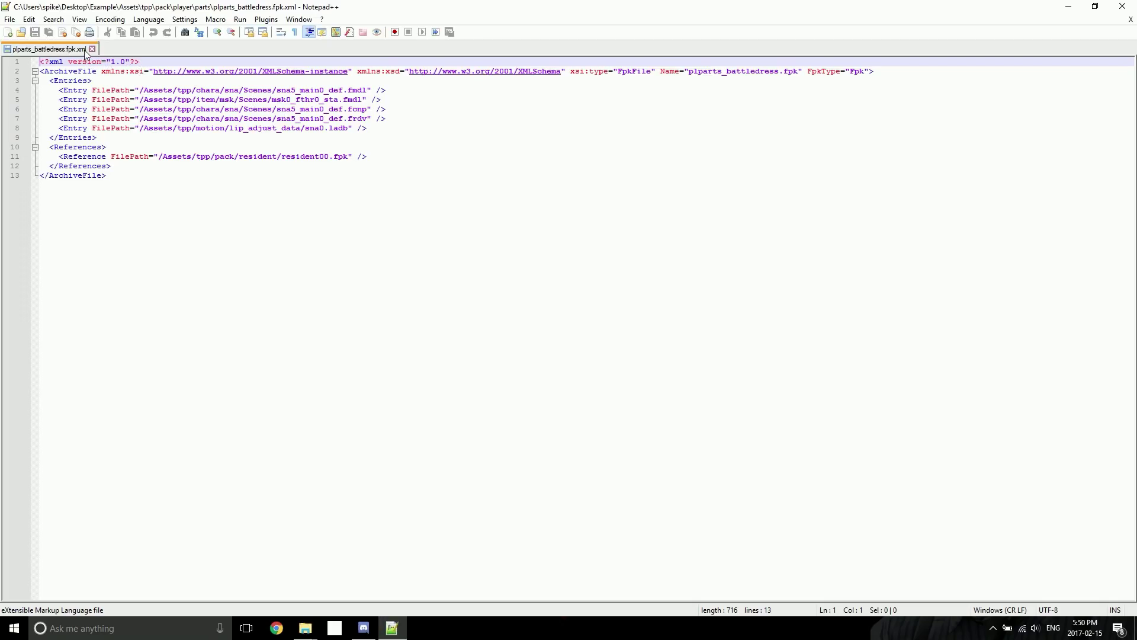
pyautogui.click(92, 48)
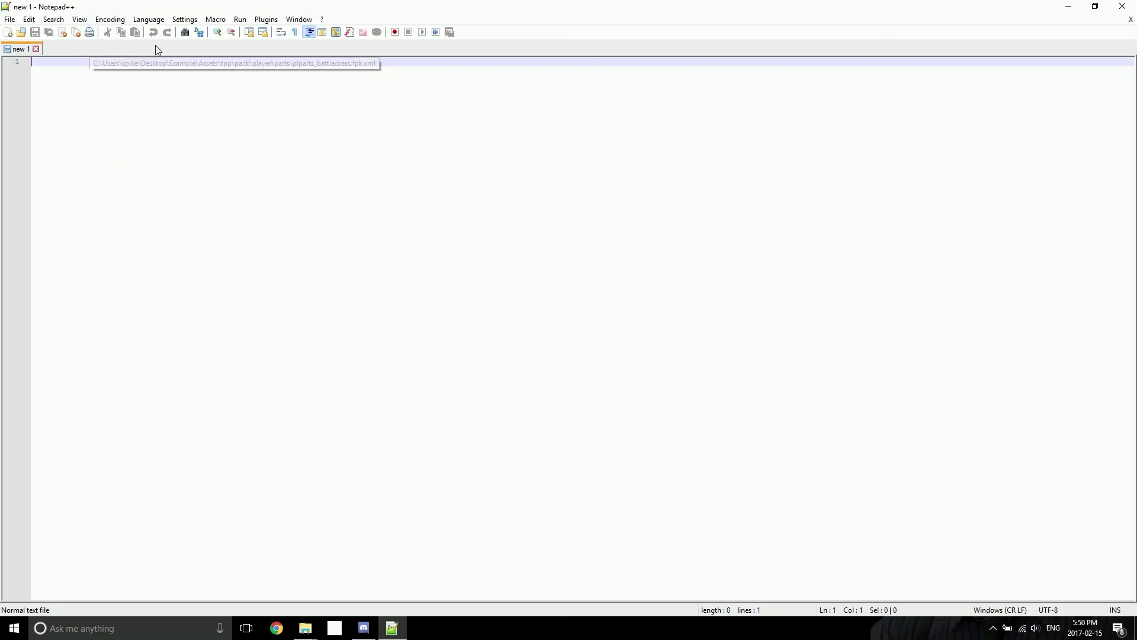
pyautogui.click(1119, 6)
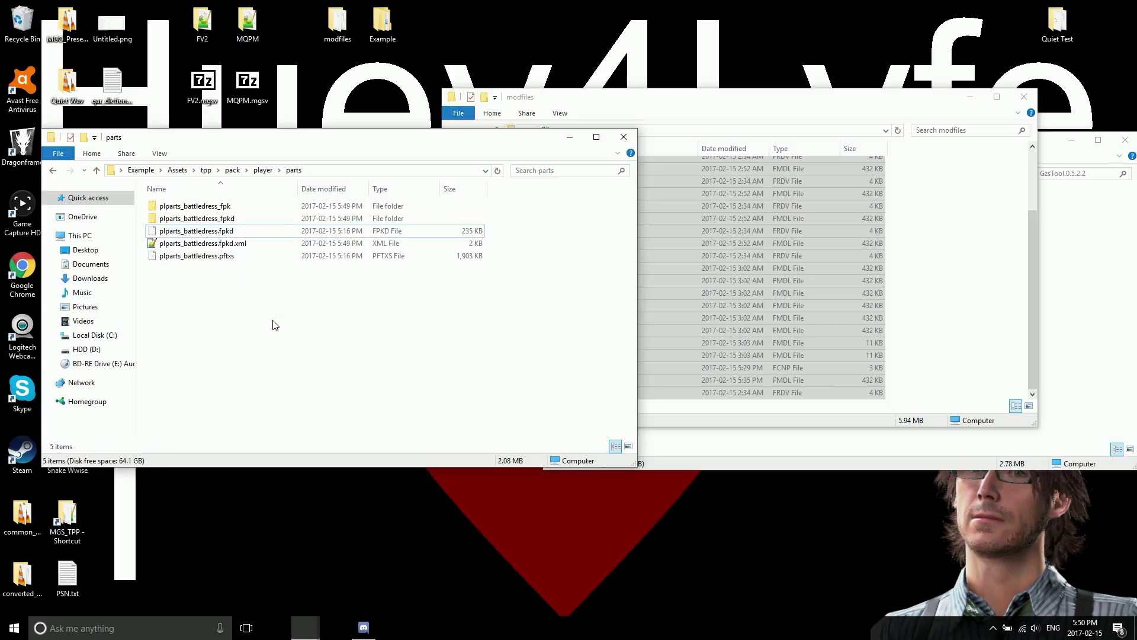
# Step: Delete plparts_battledress.fpk and its XML file, plus the item and motion folders inside plparts_battledress_fpk\Assets\tpp
pyautogui.press('Delete')
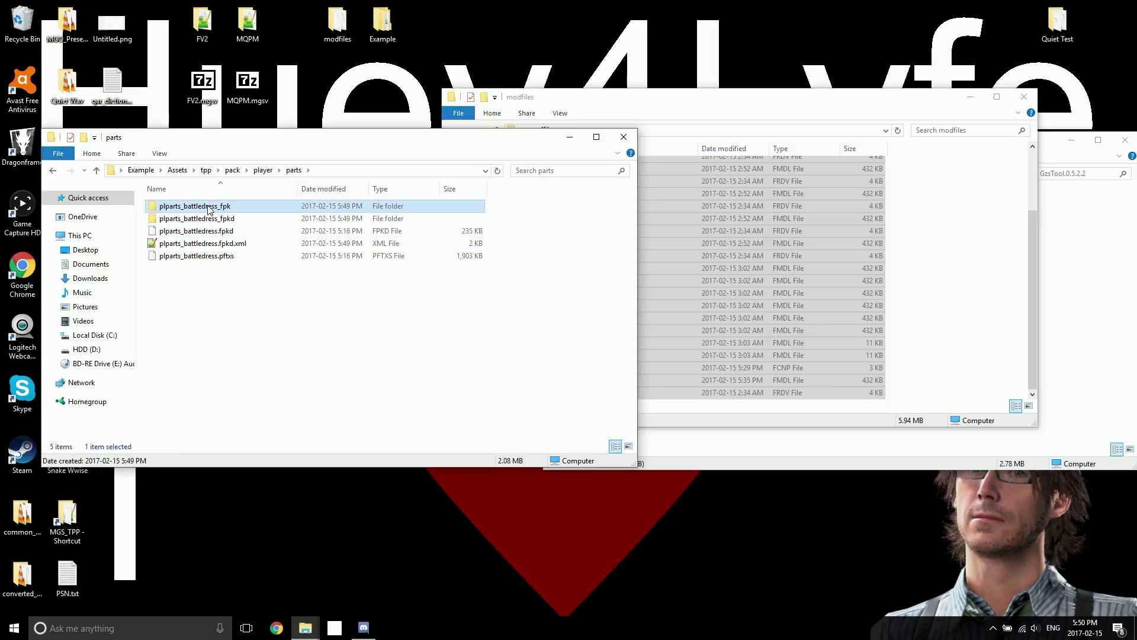
pyautogui.doubleClick(208, 207)
pyautogui.doubleClick(209, 208)
pyautogui.doubleClick(209, 208)
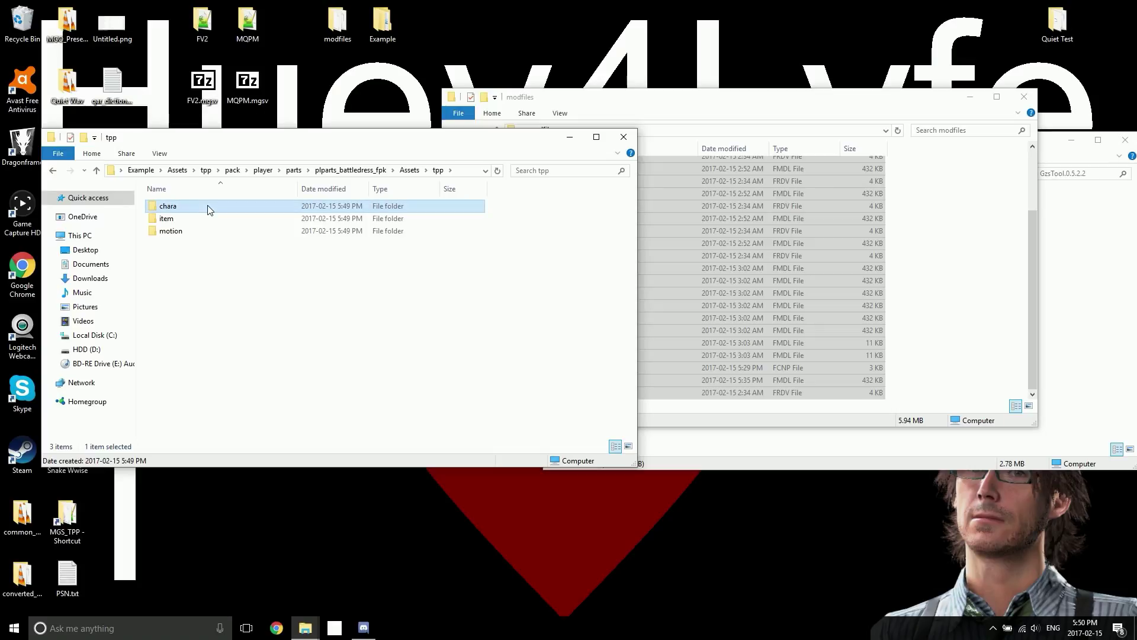
pyautogui.click(169, 220)
pyautogui.keyDown('shift'); pyautogui.click(171, 231); pyautogui.keyUp('shift')
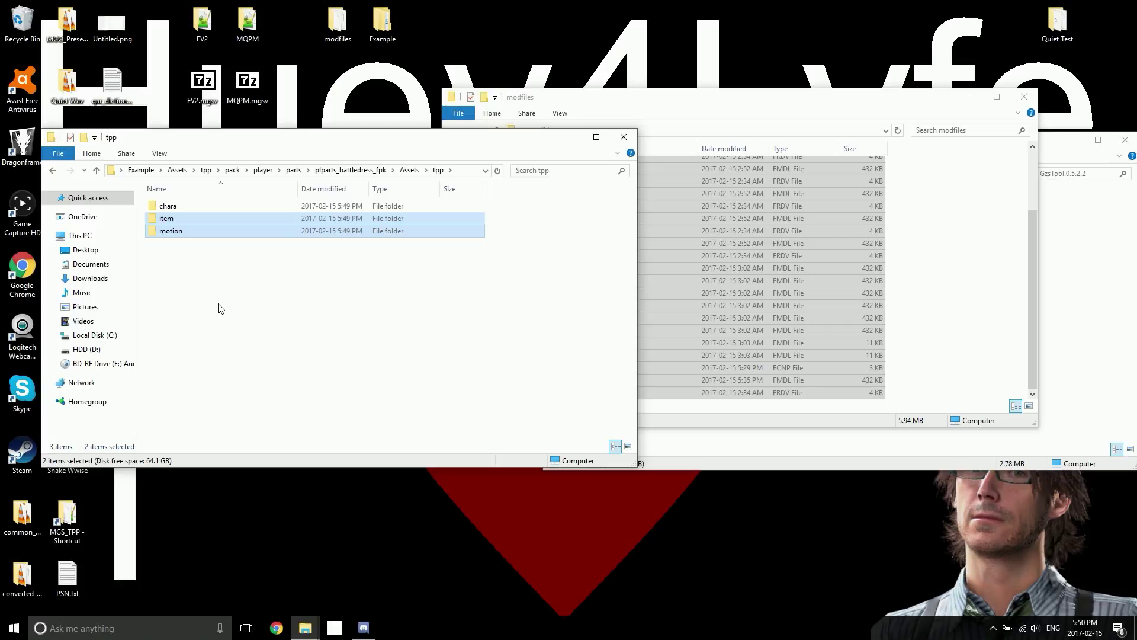
pyautogui.press('Delete')
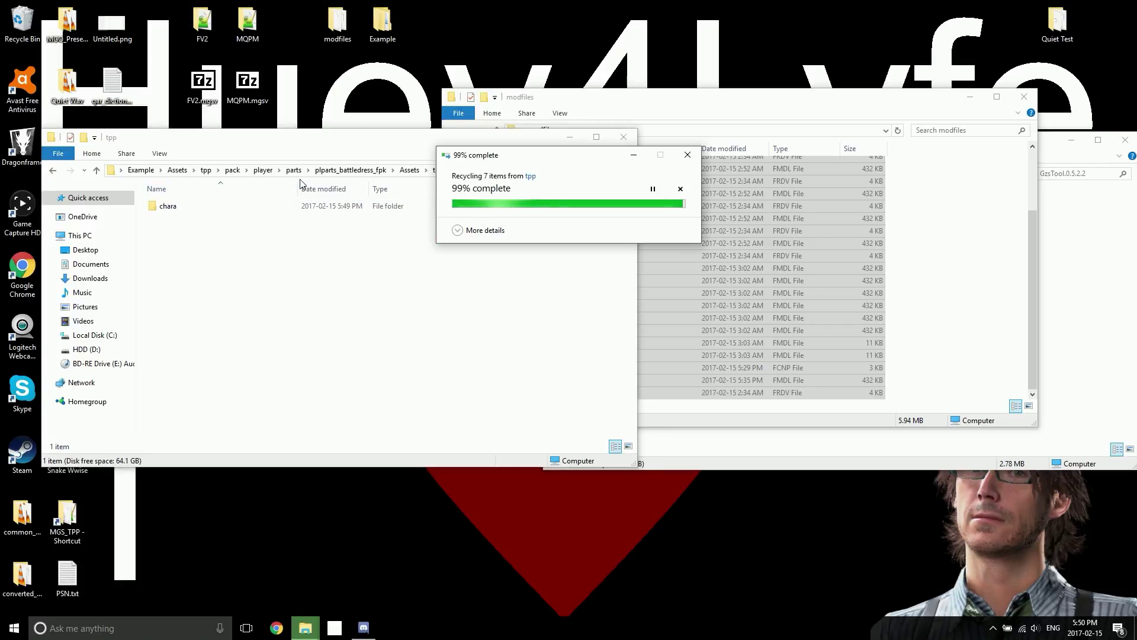
# Step: Go back to the parts folder and open Assets\tpp\chara\sna\Fox_files inside plparts_battledress_fpkd
pyautogui.click(294, 170)
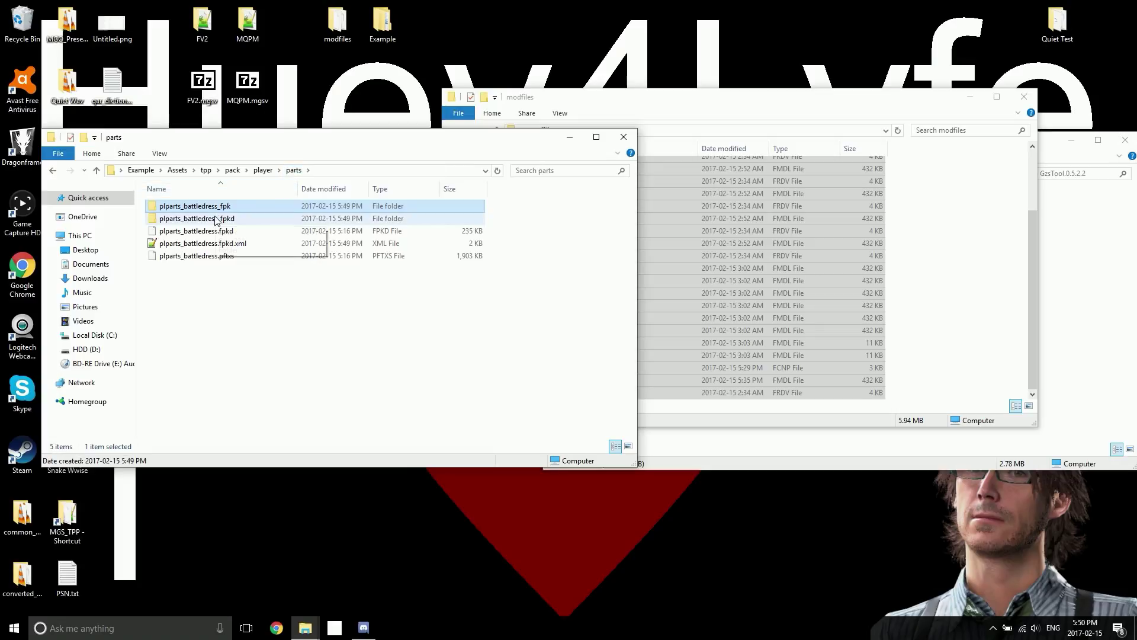
pyautogui.doubleClick(216, 219)
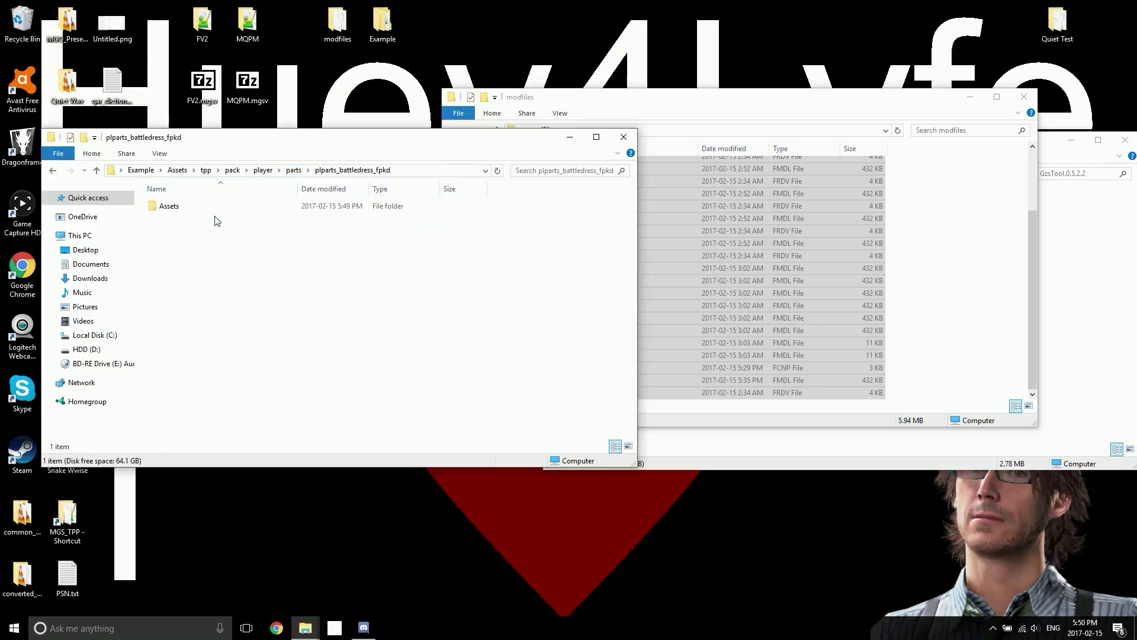
pyautogui.doubleClick(167, 207)
pyautogui.doubleClick(166, 209)
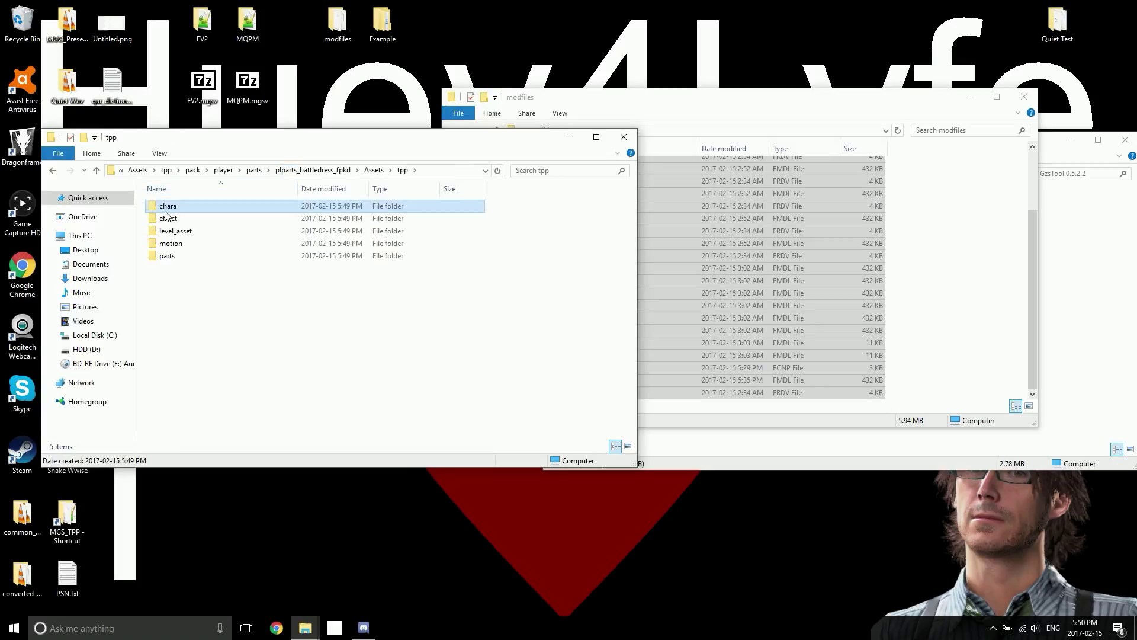
pyautogui.doubleClick(166, 209)
pyautogui.doubleClick(166, 209)
pyautogui.doubleClick(167, 209)
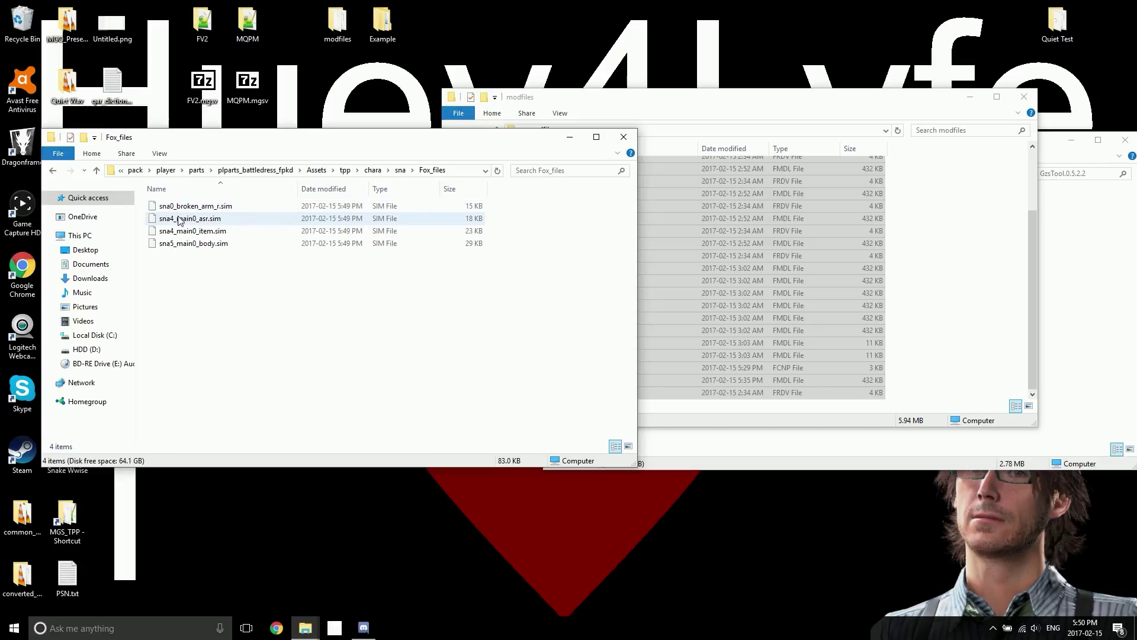
# Step: Rename huey.sim in modfiles as sna4_main0_asr.sim and move it into the Fox_files folder, replacing the existing file
pyautogui.click(185, 220)
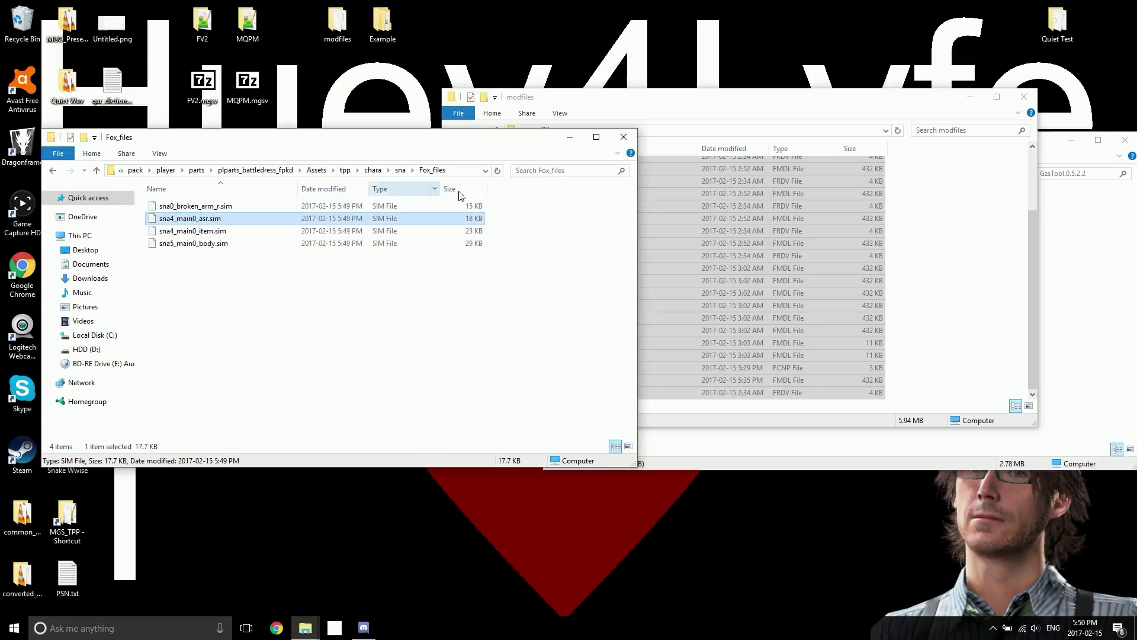
pyautogui.moveTo(881, 217); pyautogui.dragTo(352, 284)
pyautogui.click(190, 218)
pyautogui.hotkey('ctrl', 'c')
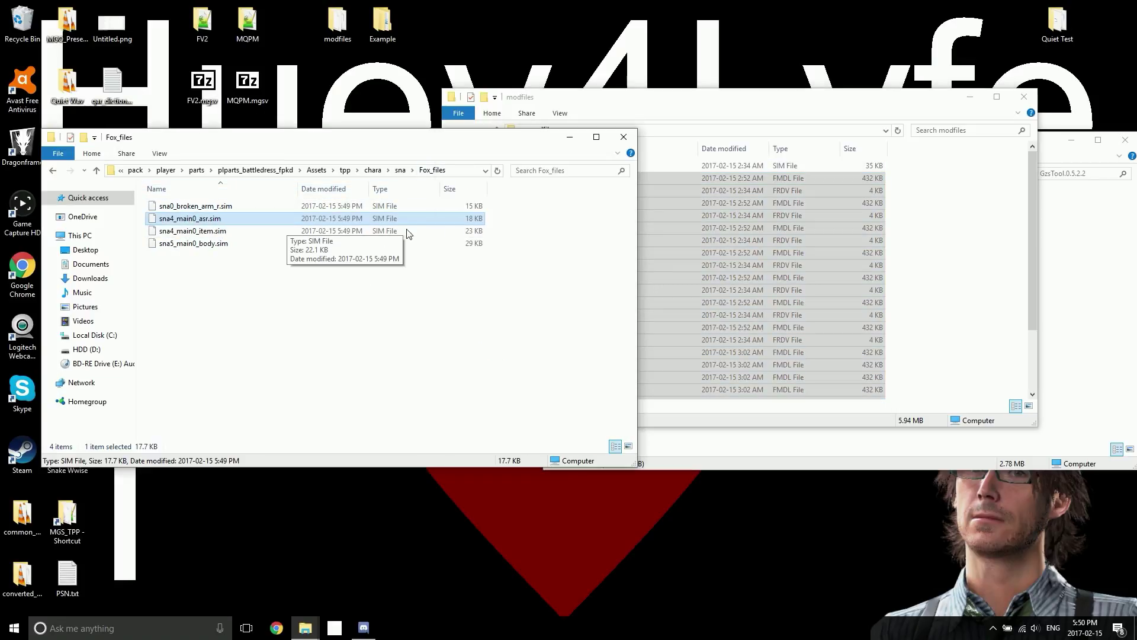
pyautogui.click(725, 112)
pyautogui.click(593, 167)
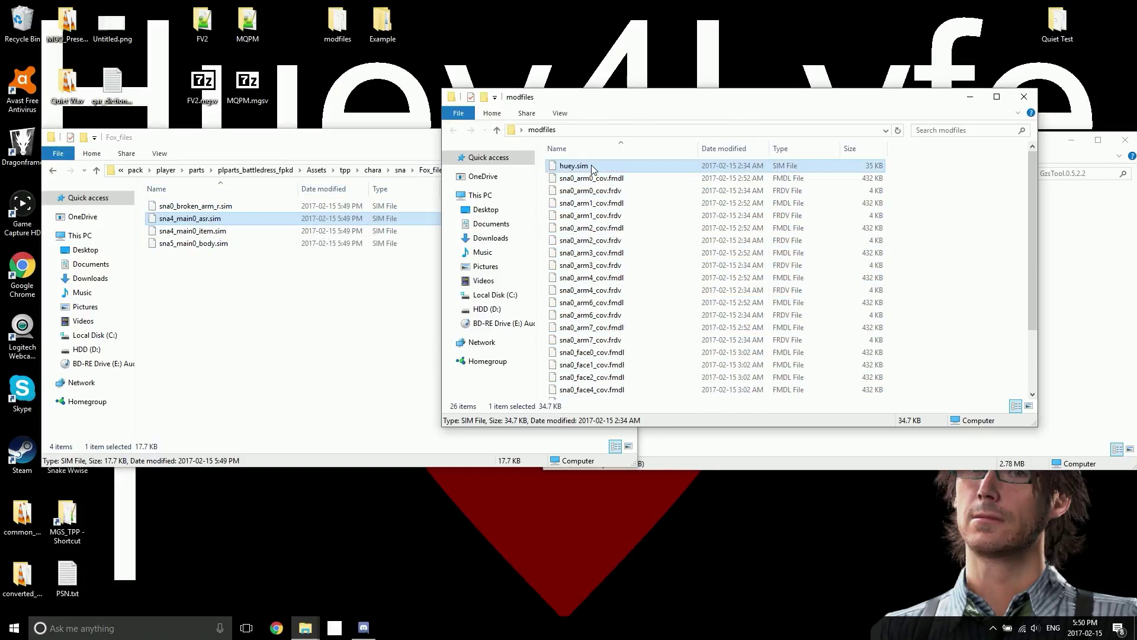
pyautogui.press('F2')
pyautogui.hotkey('ctrl', 'v')
pyautogui.press('Return')
pyautogui.click(580, 183)
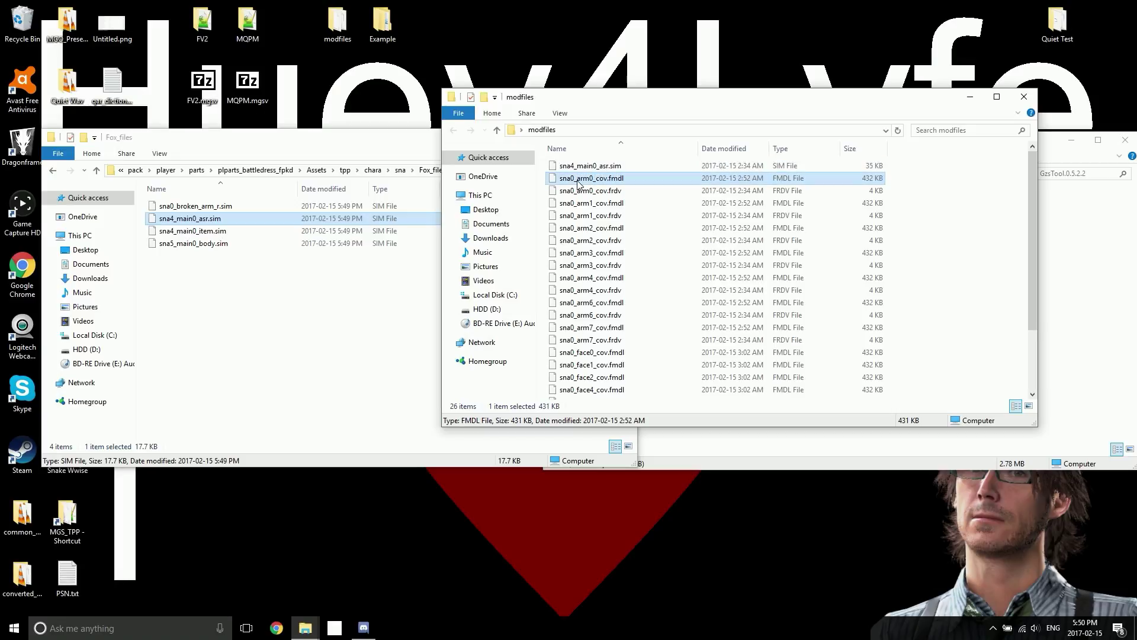
pyautogui.moveTo(583, 171); pyautogui.dragTo(332, 263)
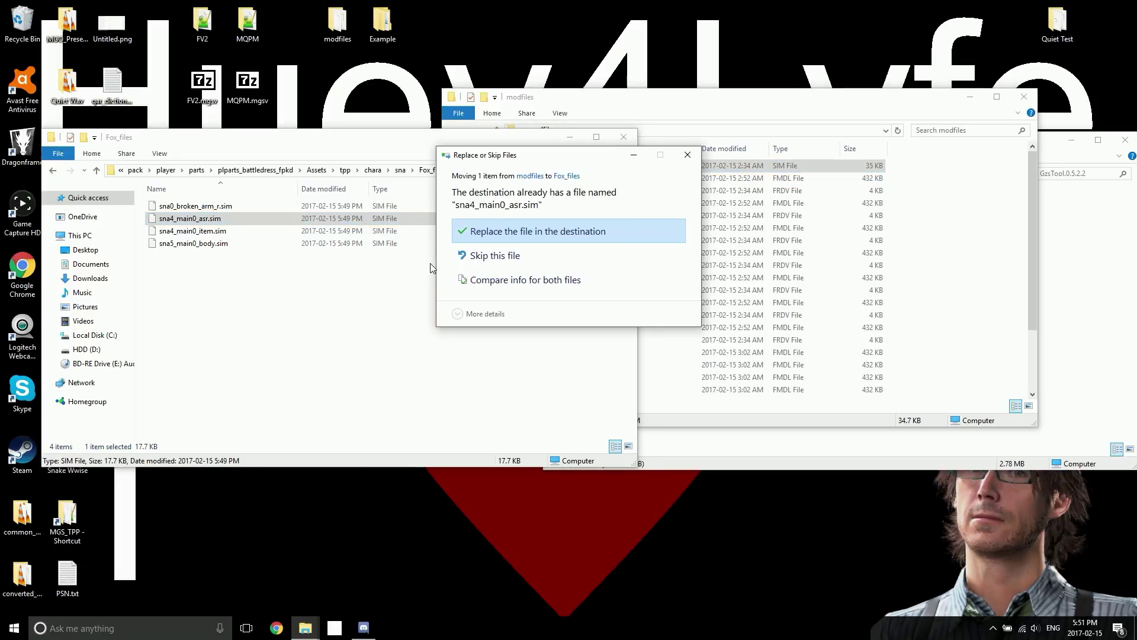
pyautogui.click(547, 229)
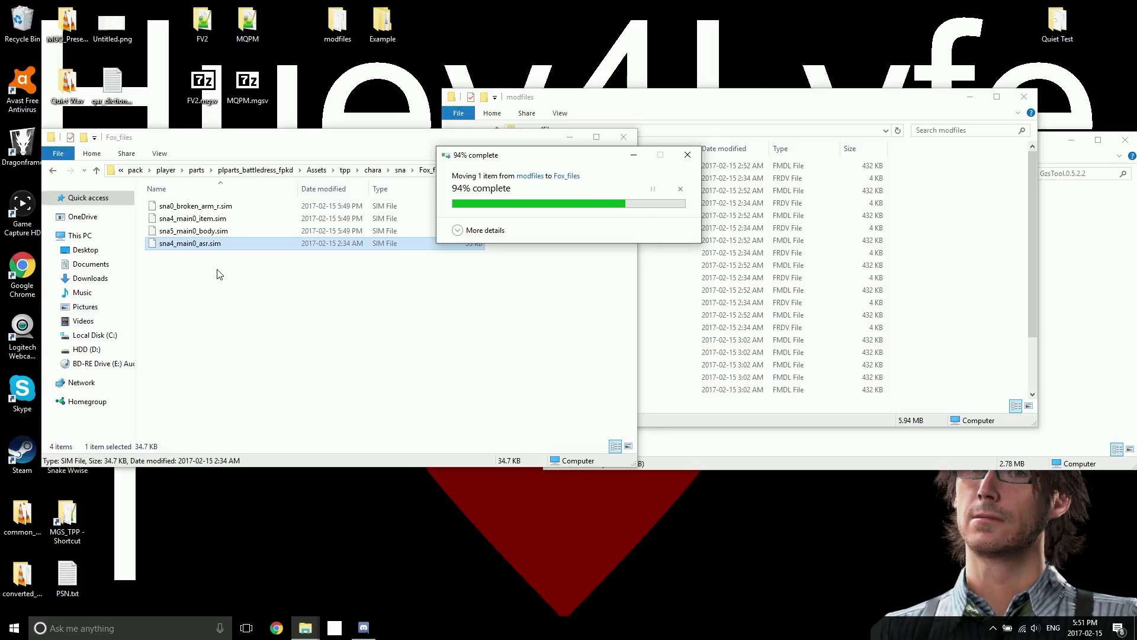
# Step: Delete sna0_broken_arm_r.sim, sna4_main0_item.sim and sna5_main0_body.sim from the Fox_files folder
pyautogui.click(200, 267)
pyautogui.click(194, 230)
pyautogui.keyDown('ctrl'); pyautogui.click(193, 218); pyautogui.keyUp('ctrl')
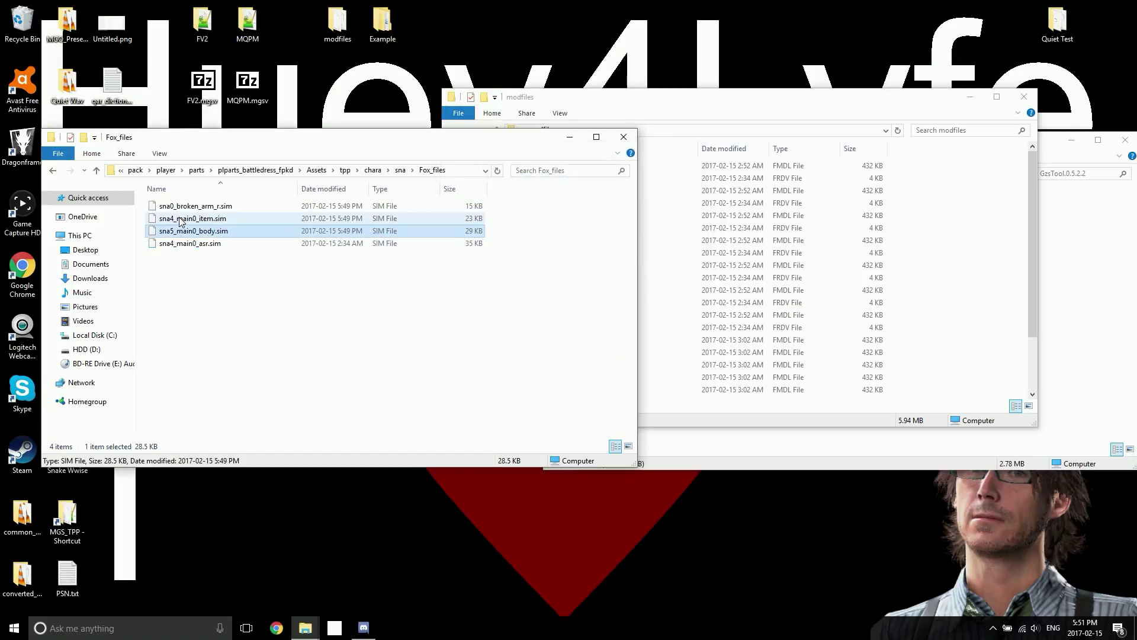
pyautogui.keyDown('ctrl'); pyautogui.click(195, 205); pyautogui.keyUp('ctrl')
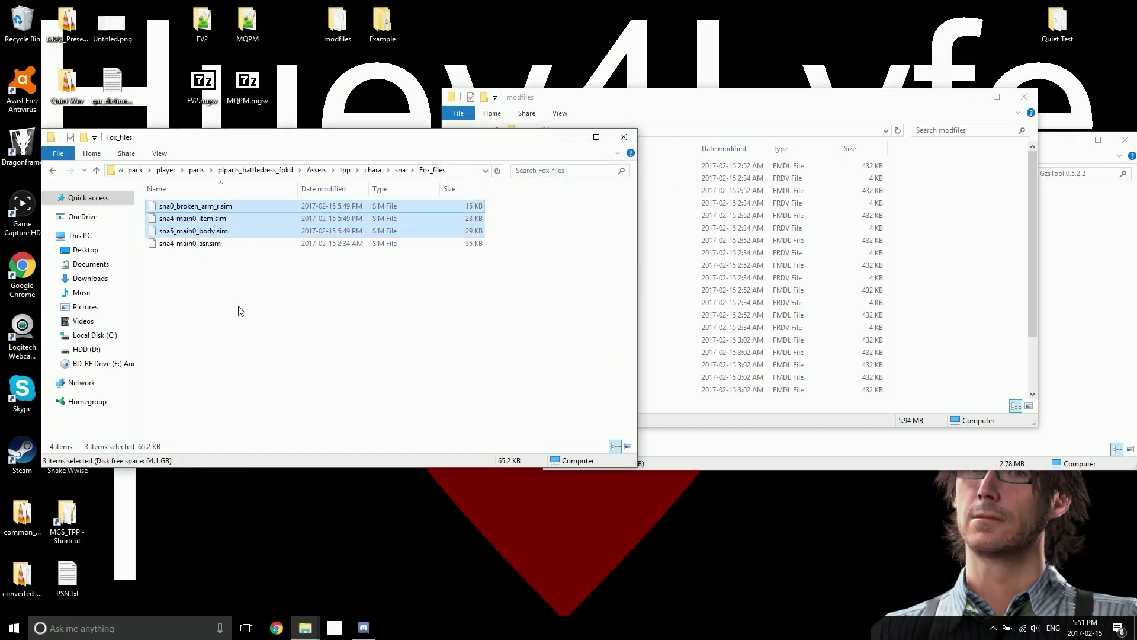
pyautogui.press('Delete')
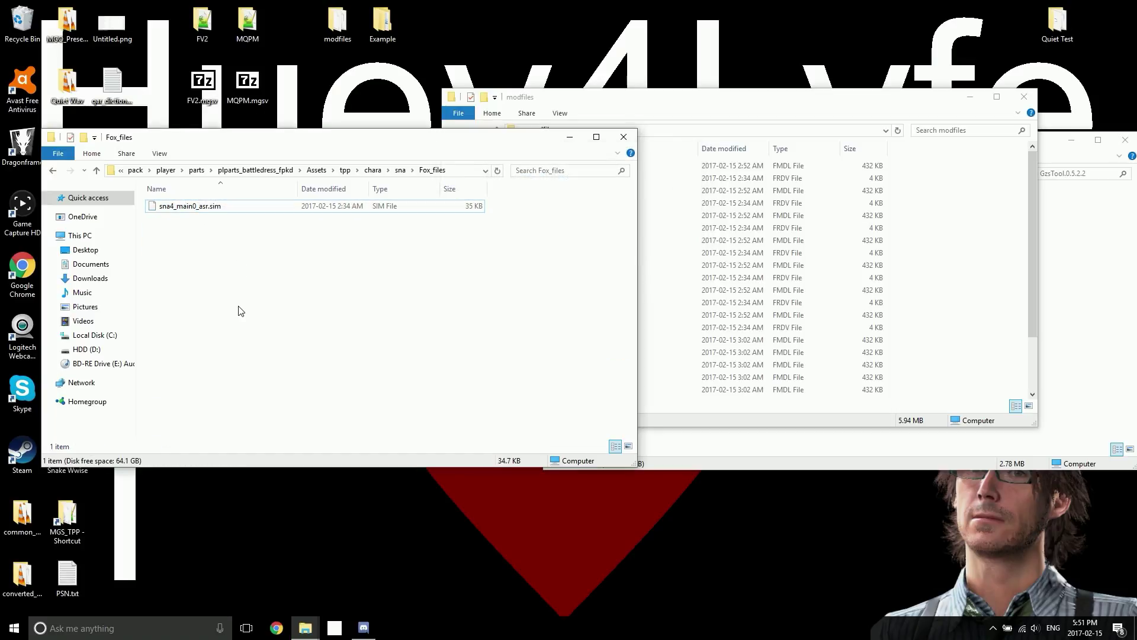
# Step: Delete the effect, level_asset, motion and parts folders from plparts_battledress_fpkd\Assets\tpp
pyautogui.click(347, 171)
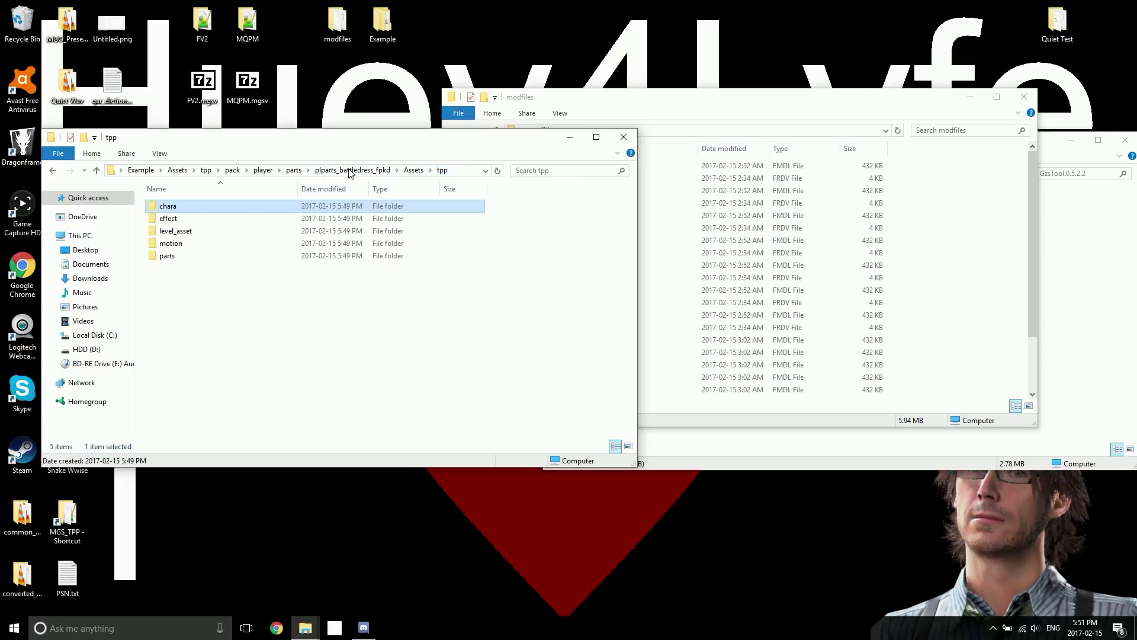
pyautogui.moveTo(249, 217); pyautogui.dragTo(196, 274)
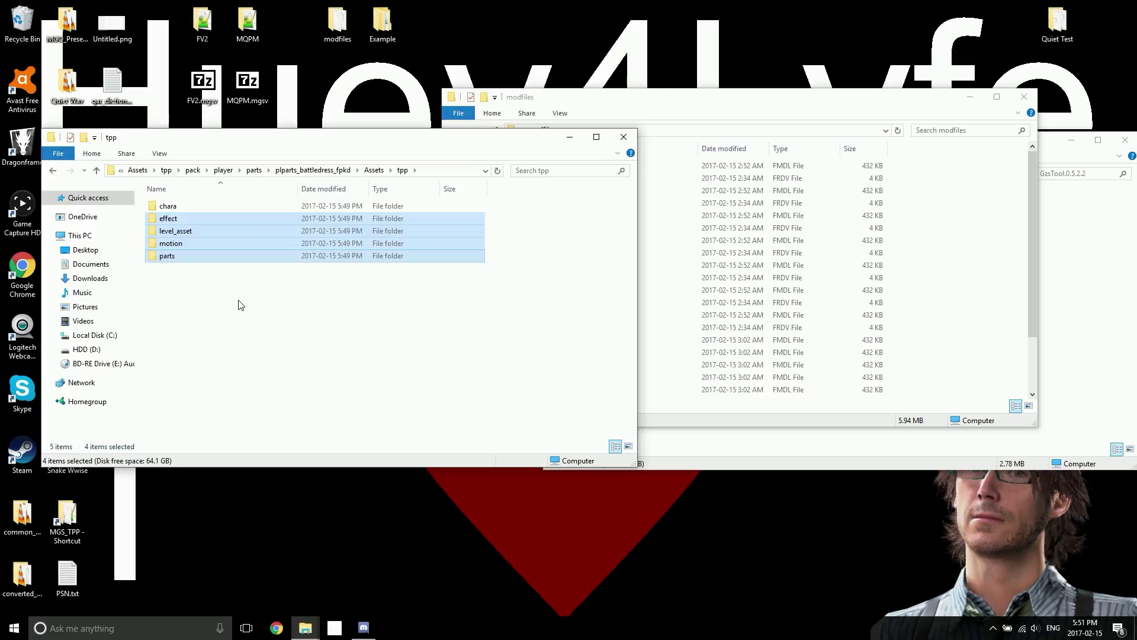
pyautogui.press('Delete')
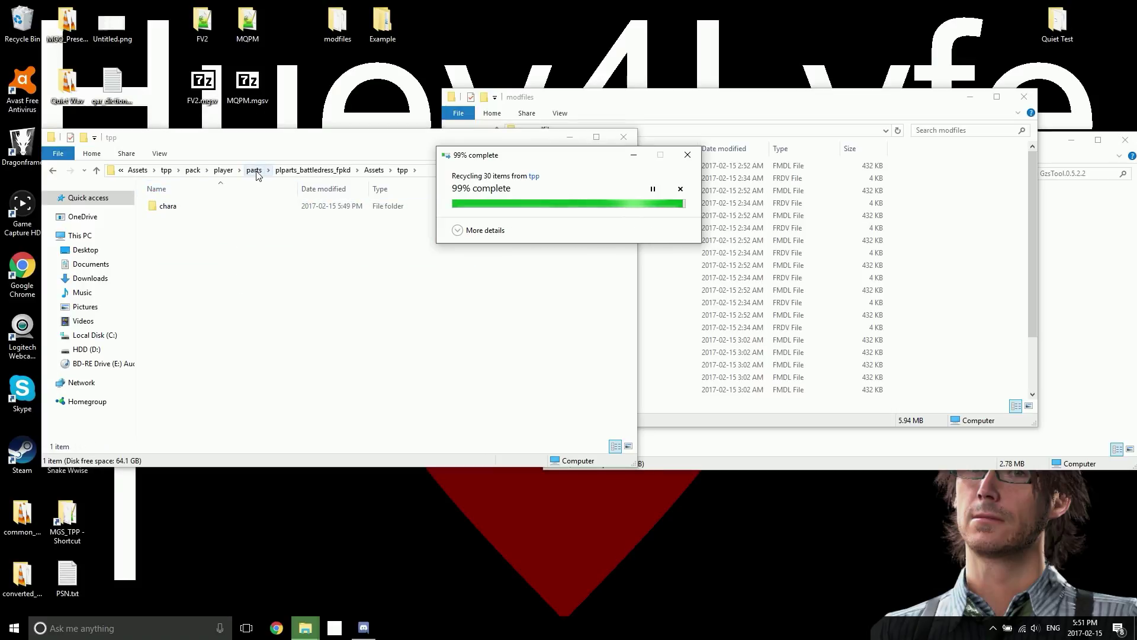
# Step: Return to the Example parts folder and delete plparts_battledress.fpkd and plparts_battledress.fpkd.xml
pyautogui.click(254, 170)
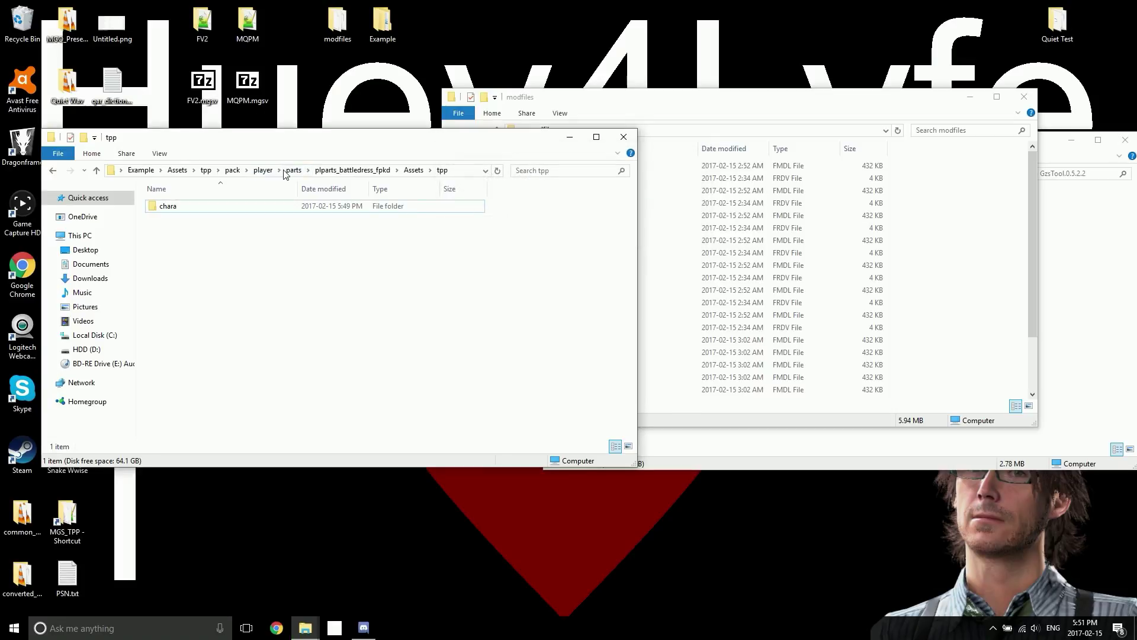
pyautogui.click(220, 231)
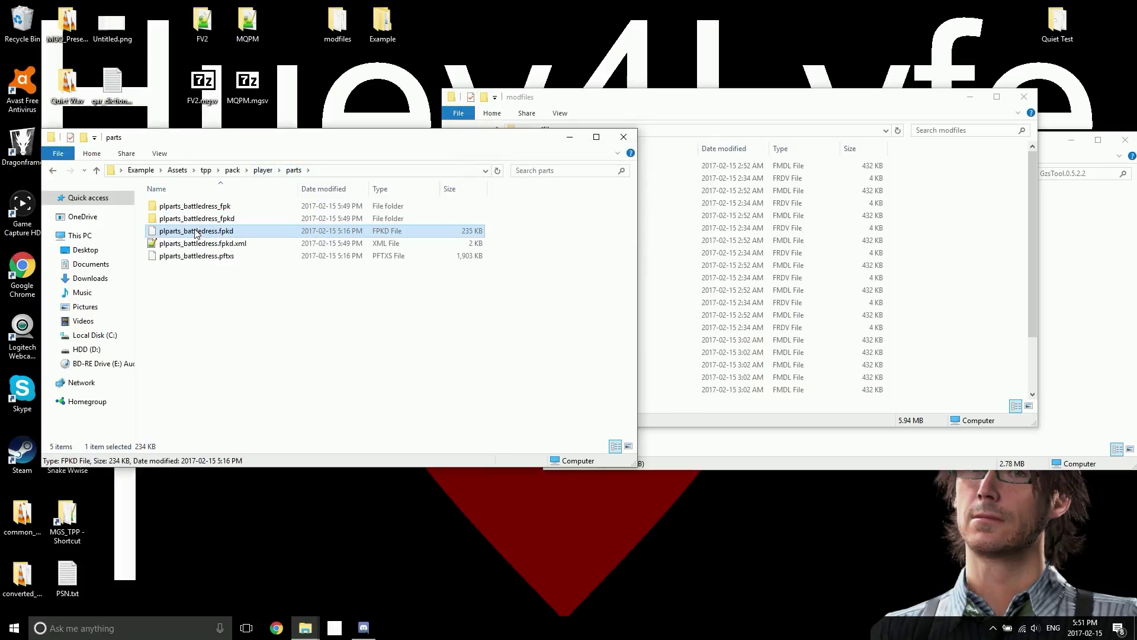
pyautogui.keyDown('ctrl'); pyautogui.click(210, 243); pyautogui.keyUp('ctrl')
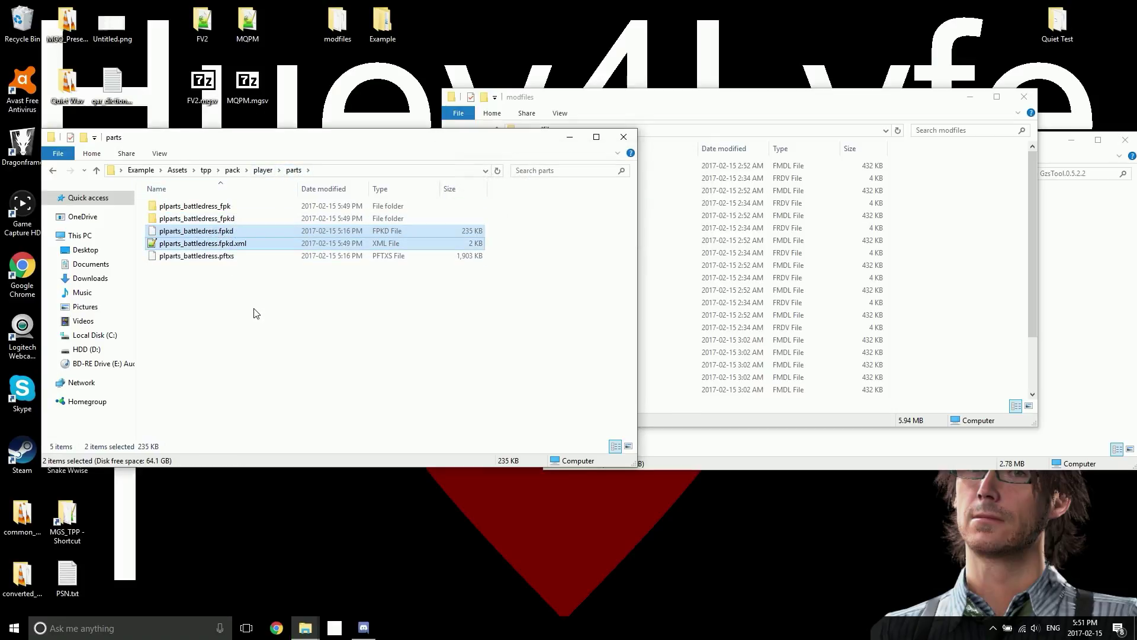
pyautogui.press('Delete')
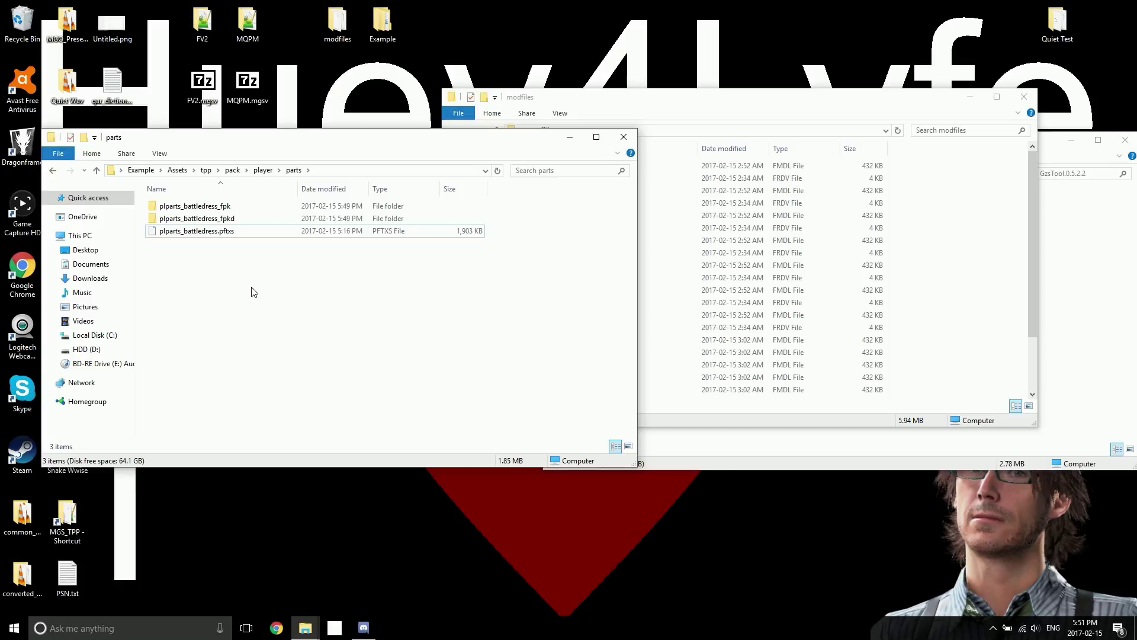
pyautogui.click(217, 231)
pyautogui.click(218, 279)
pyautogui.click(248, 219)
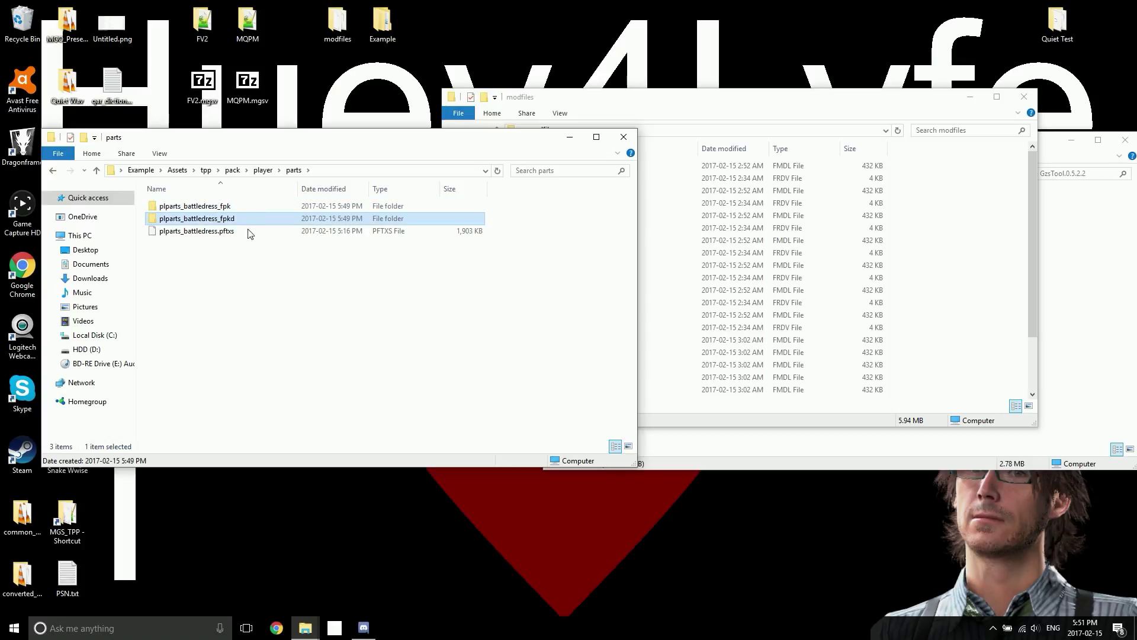
pyautogui.click(231, 264)
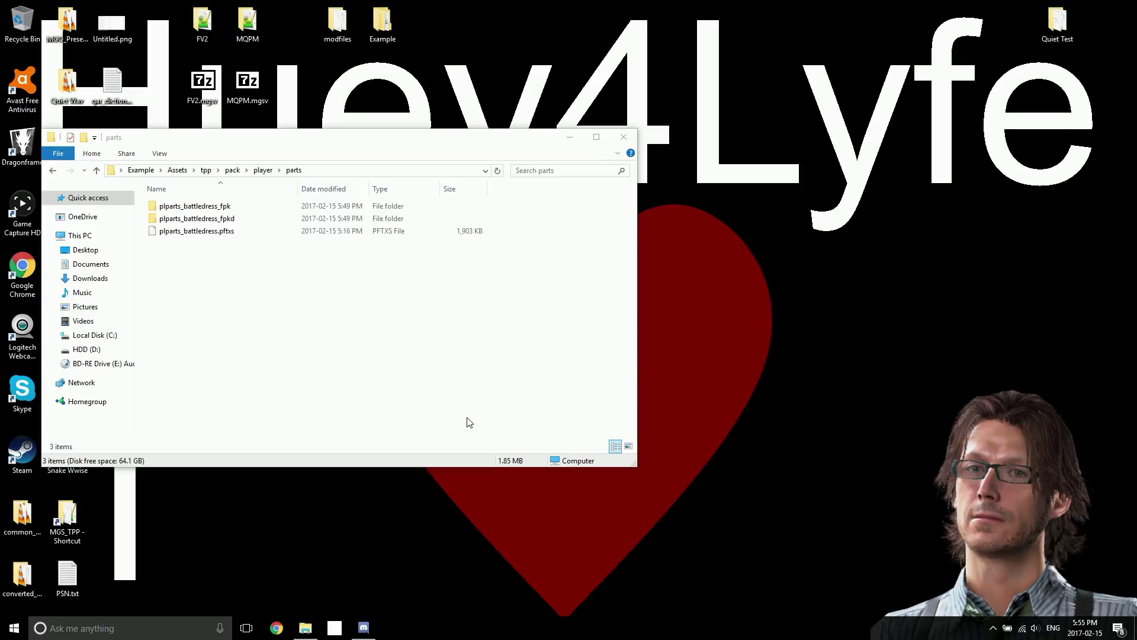
# Step: Launch MakeBite and select the Example folder on the desktop as the mod files folder
pyautogui.click(7, 629)
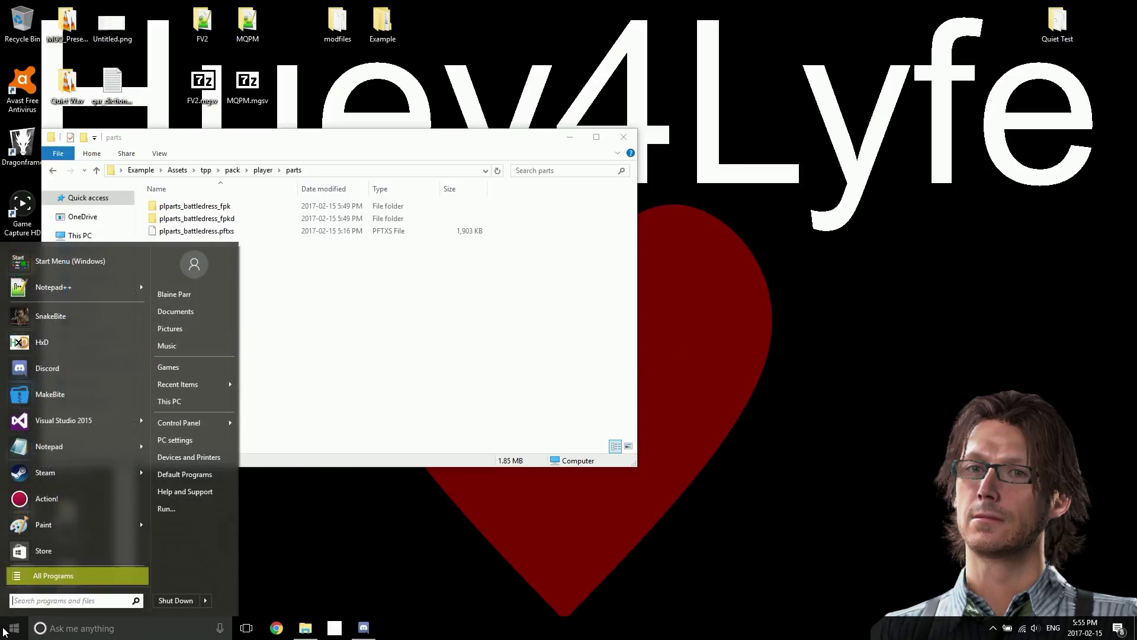
pyautogui.click(50, 395)
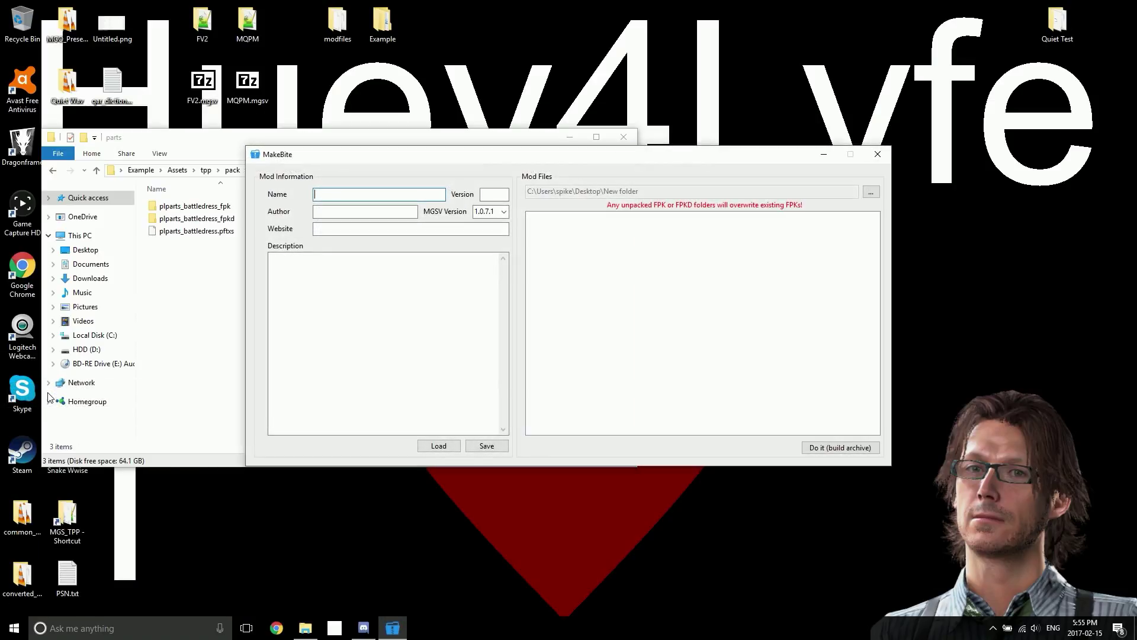
pyautogui.click(870, 192)
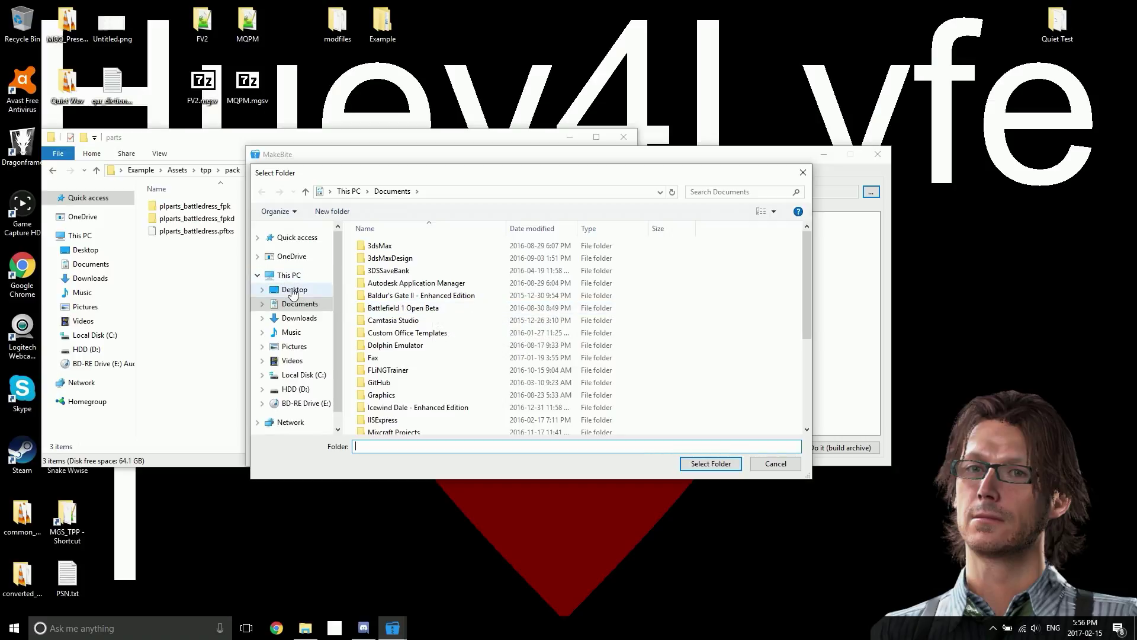
pyautogui.click(293, 290)
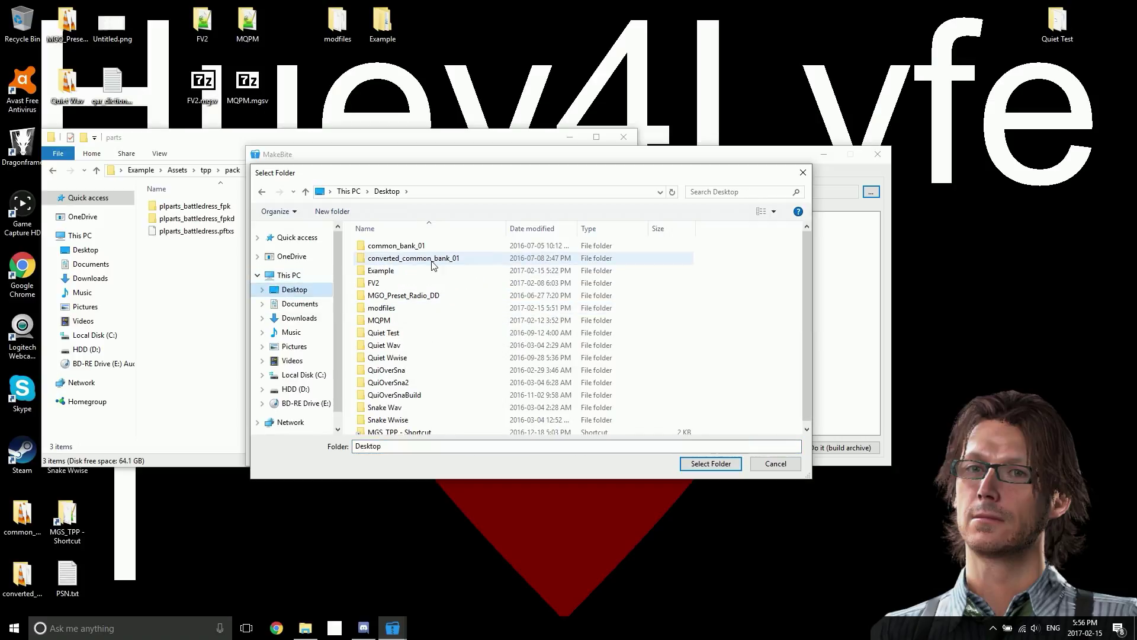
pyautogui.click(398, 272)
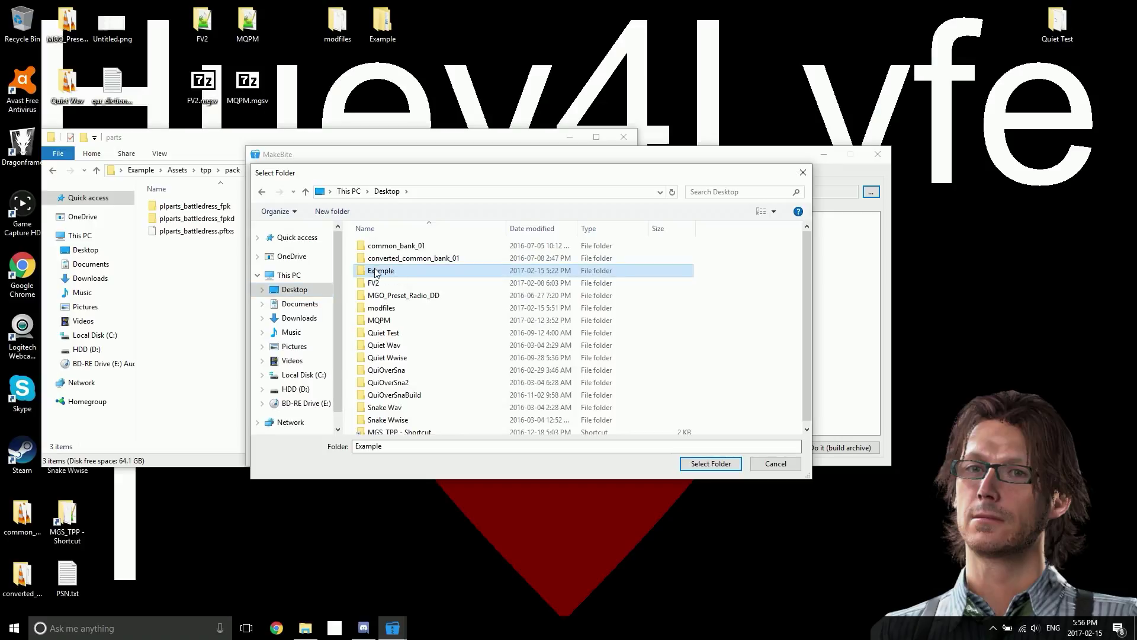
pyautogui.click(696, 463)
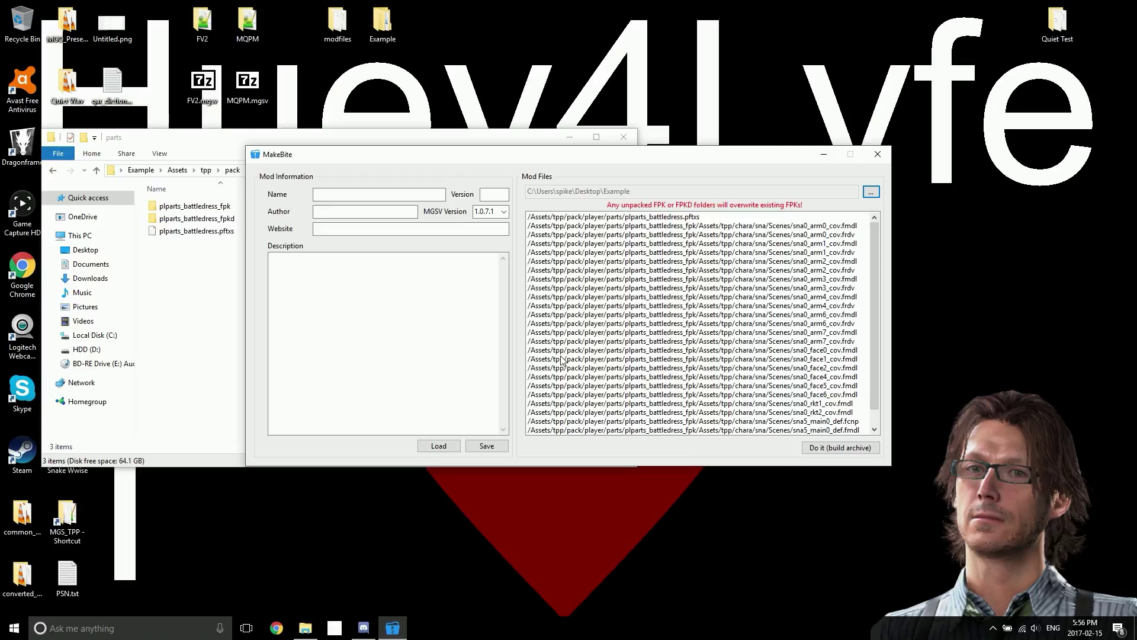
# Step: Enter the mod name Huey, version 1.0 and the author's handle in the mod information
pyautogui.click(345, 197)
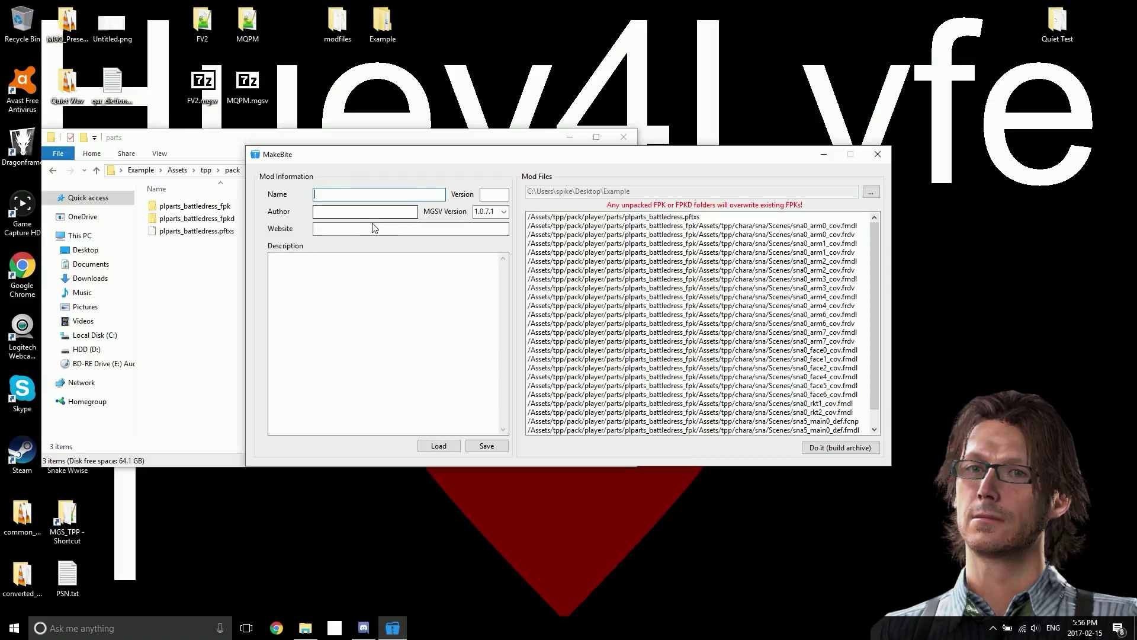
pyautogui.write('Huey')
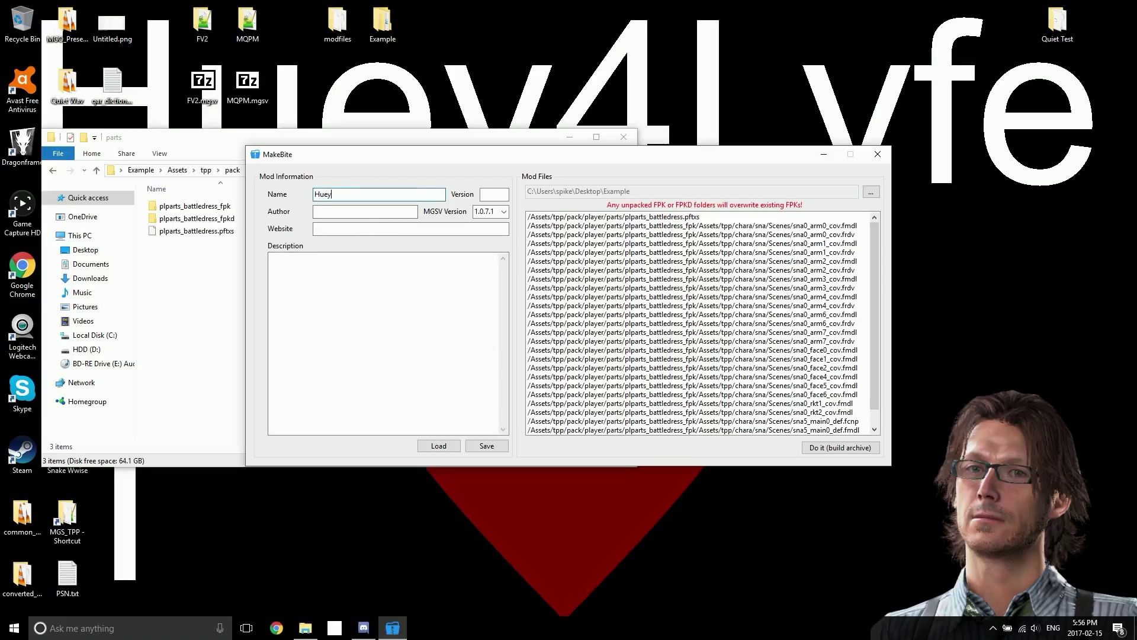
pyautogui.click(486, 194)
pyautogui.click(344, 212)
pyautogui.write('BobDoleOwndU')
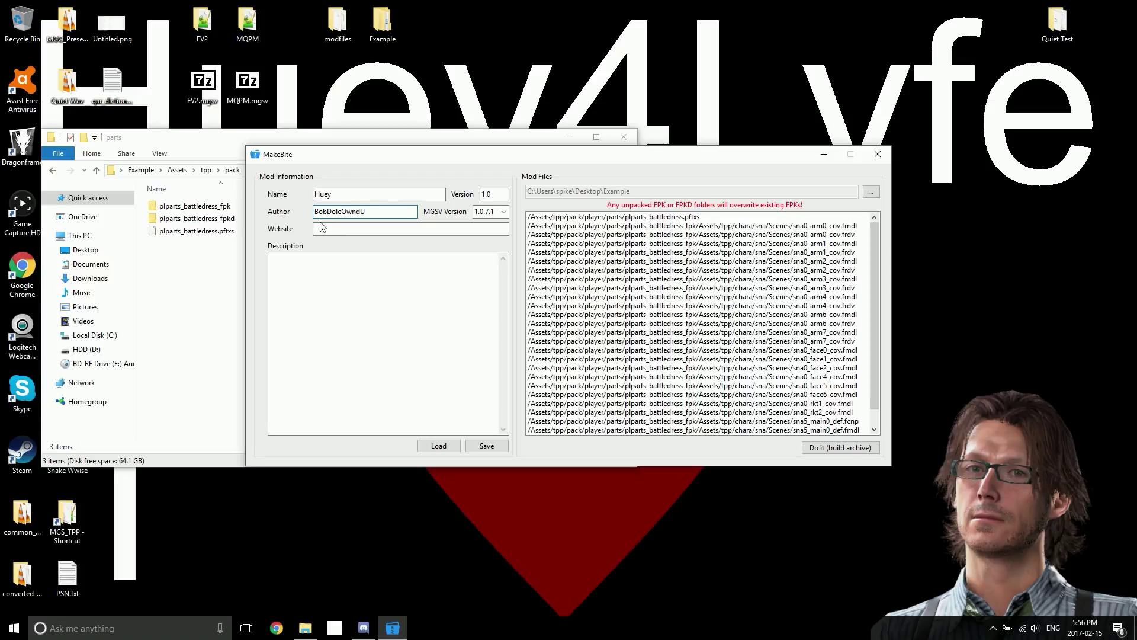
# Step: Leave the website blank and enter the mod description "The best Huey model swap of all time."
pyautogui.click(324, 228)
pyautogui.click(351, 291)
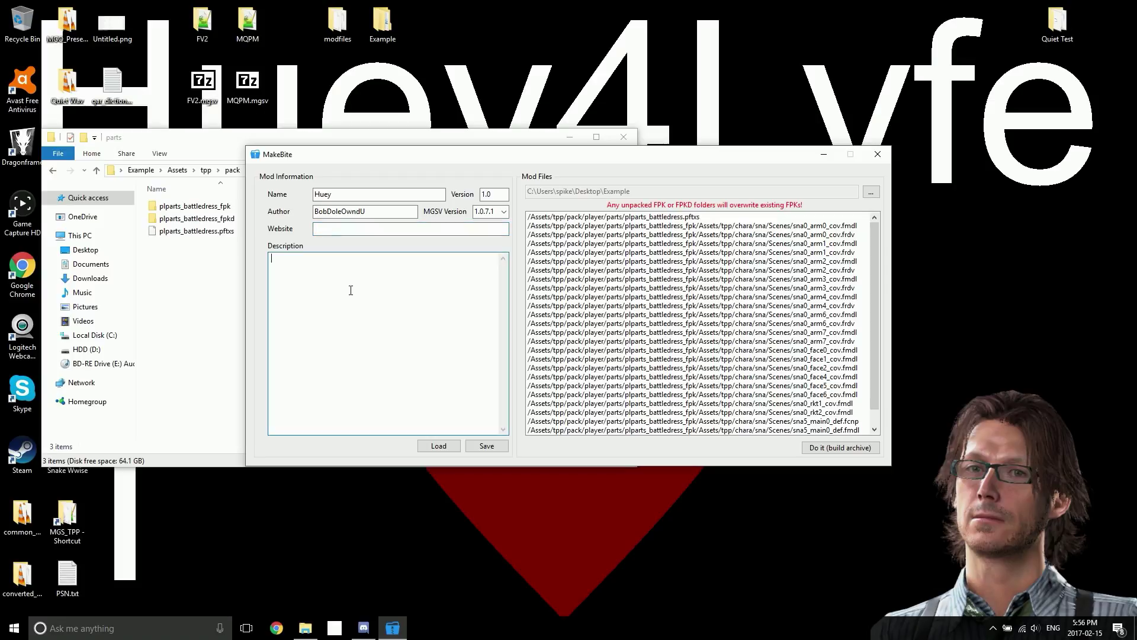
pyautogui.write('The best Huey model swap of all time.')
# Step: Build the mod archive and save it to the desktop as Huey.mgsv
pyautogui.click(823, 445)
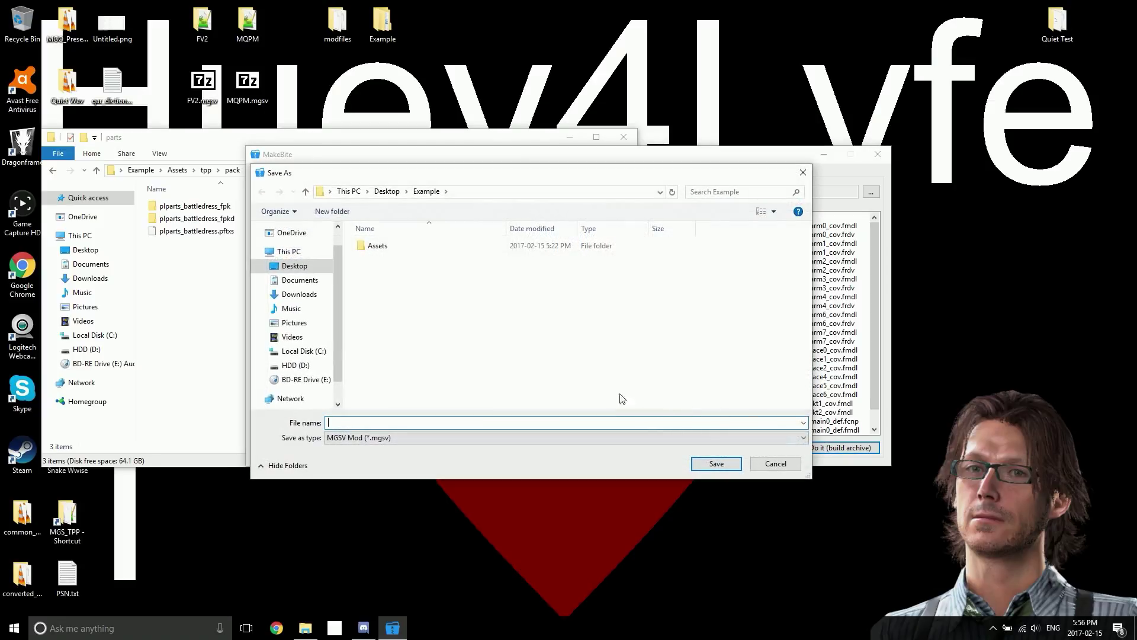
pyautogui.click(385, 191)
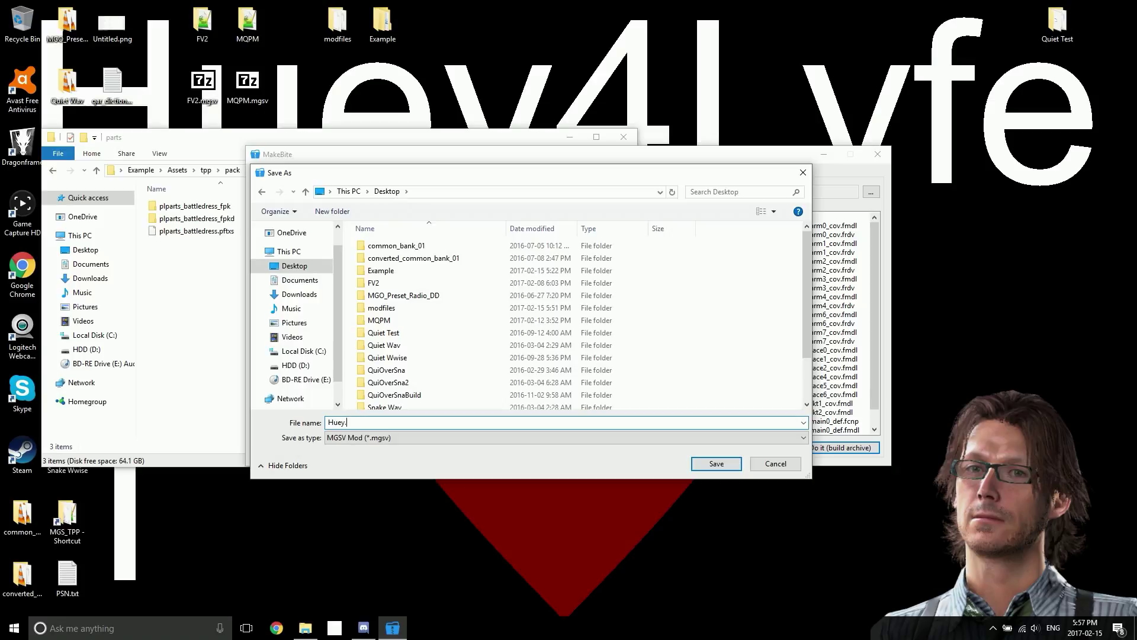
pyautogui.write('mgsv')
pyautogui.press('Return')
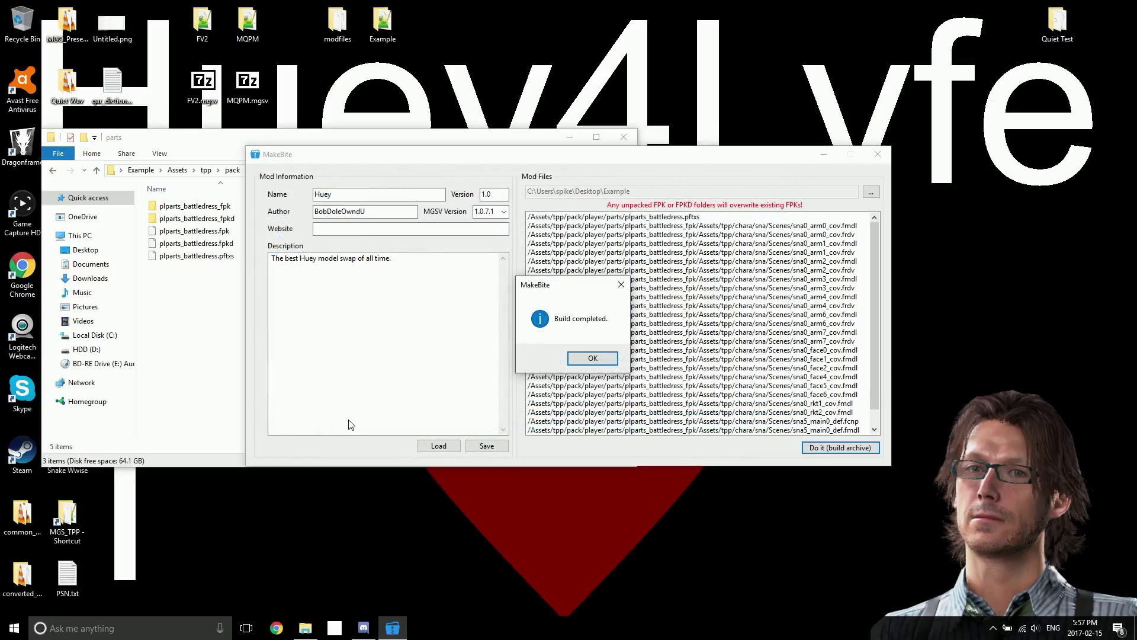
pyautogui.click(594, 357)
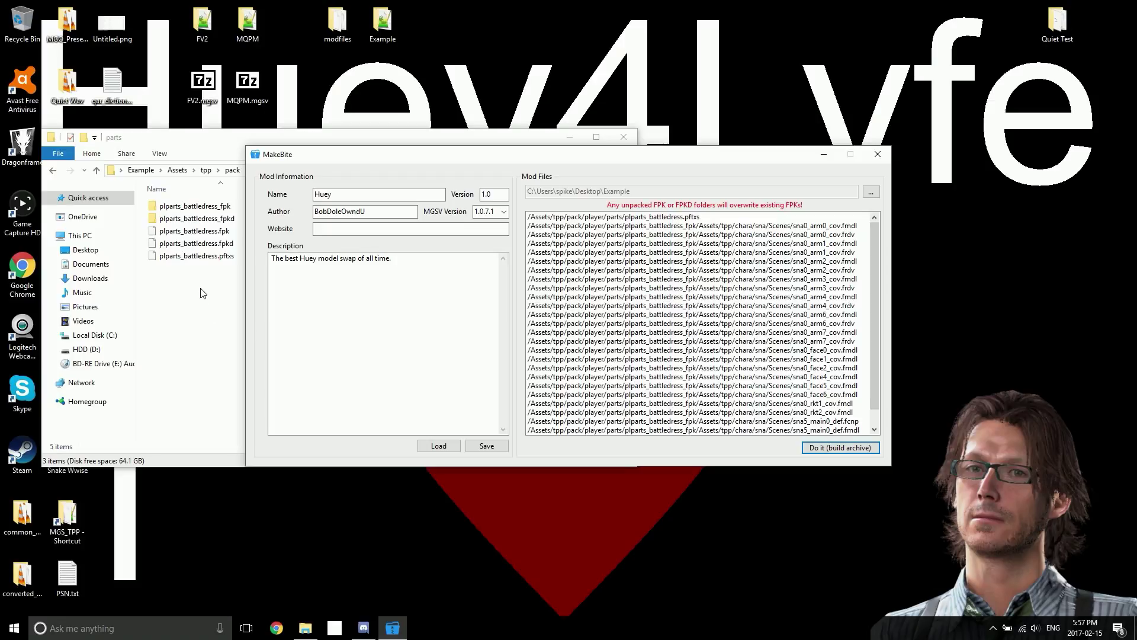
# Step: Examine the plparts_battledress.fpk and plparts_battledress.fpkd files in the Example parts folder alongside their unpacked source folders
pyautogui.click(189, 296)
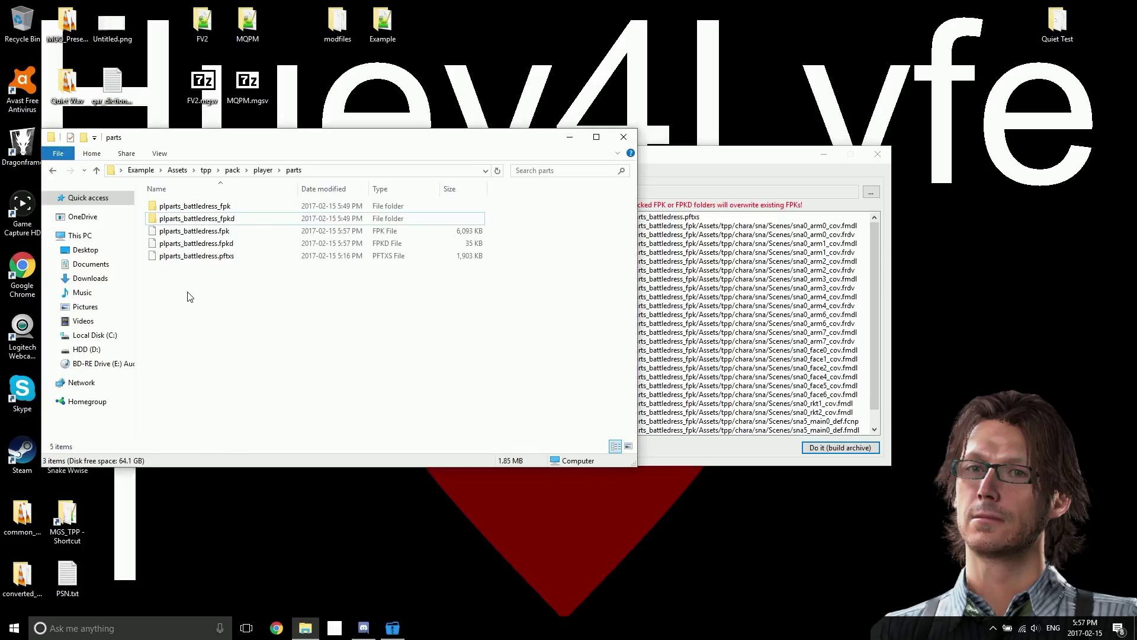
pyautogui.click(198, 232)
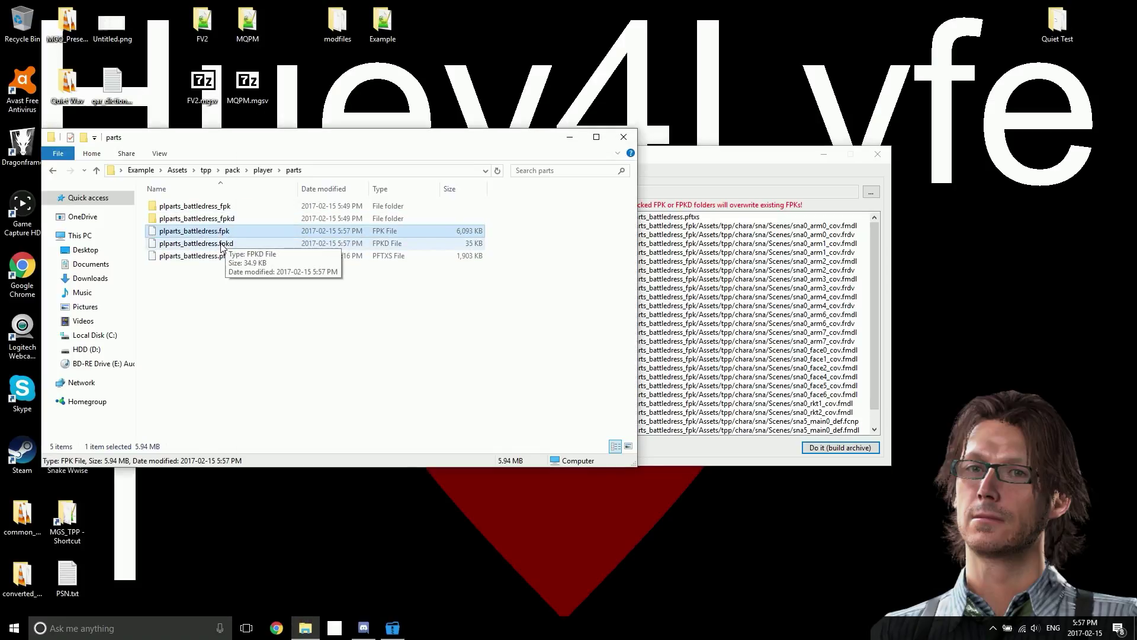
pyautogui.click(220, 243)
pyautogui.click(217, 211)
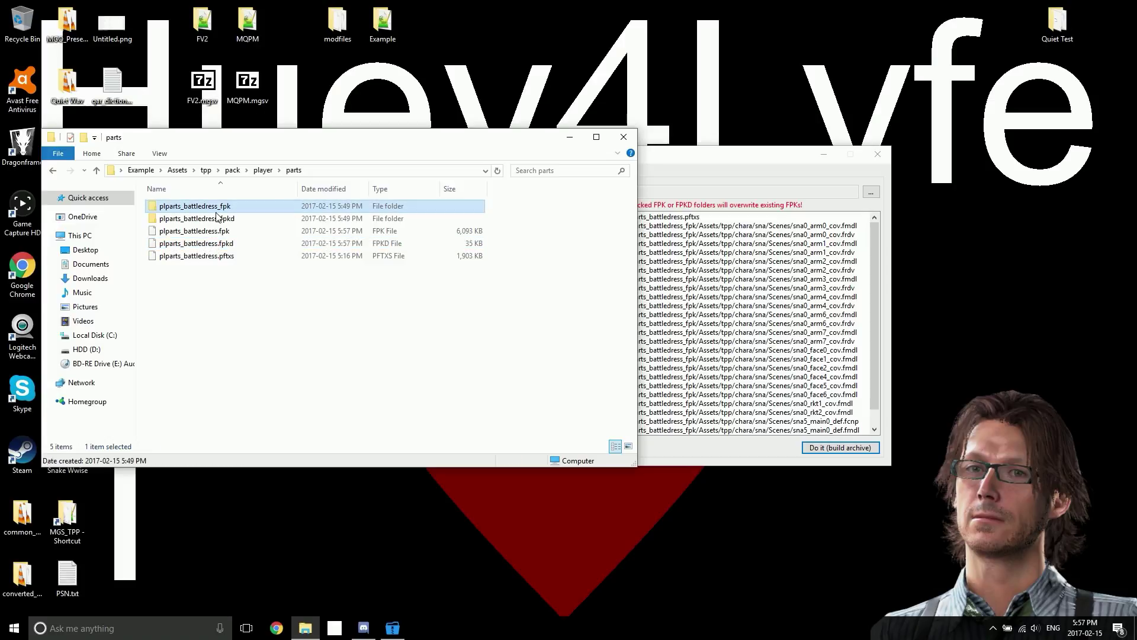
pyautogui.click(214, 218)
pyautogui.click(210, 232)
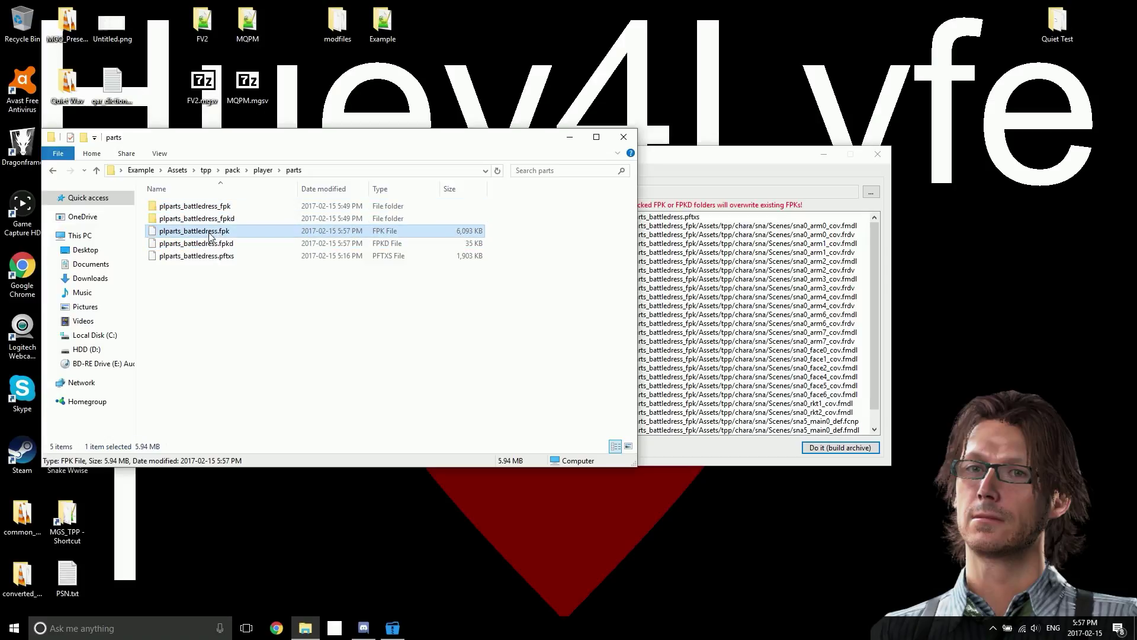
pyautogui.click(213, 243)
pyautogui.click(220, 234)
pyautogui.click(216, 244)
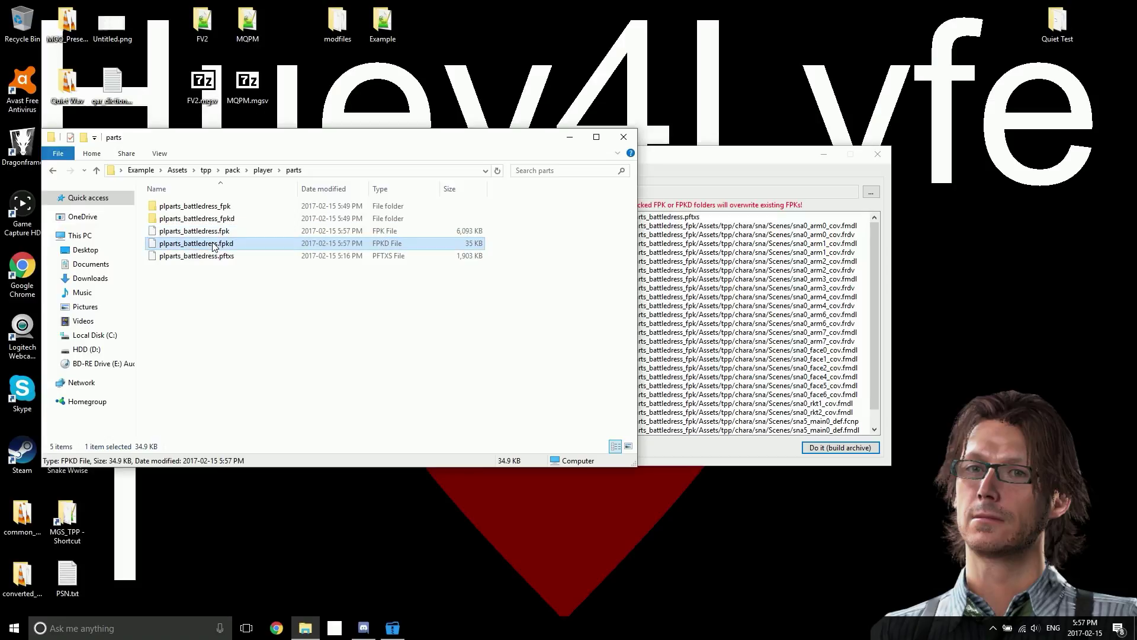
pyautogui.click(234, 279)
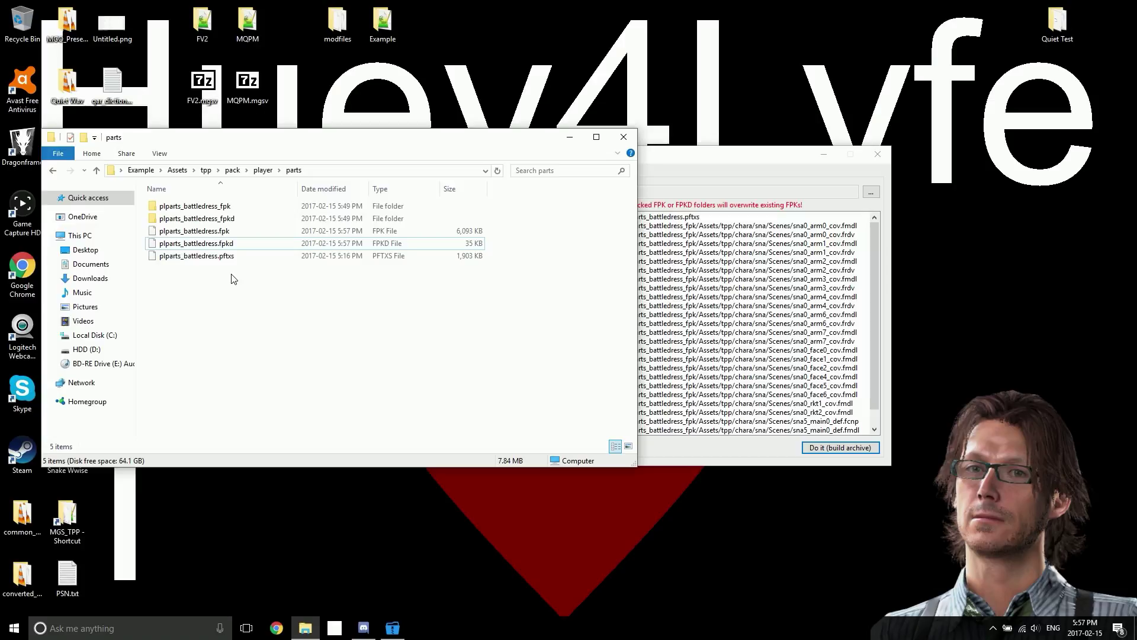
# Step: Close the parts folder and MakeBite, then launch SnakeBite and open its mod manager
pyautogui.click(623, 137)
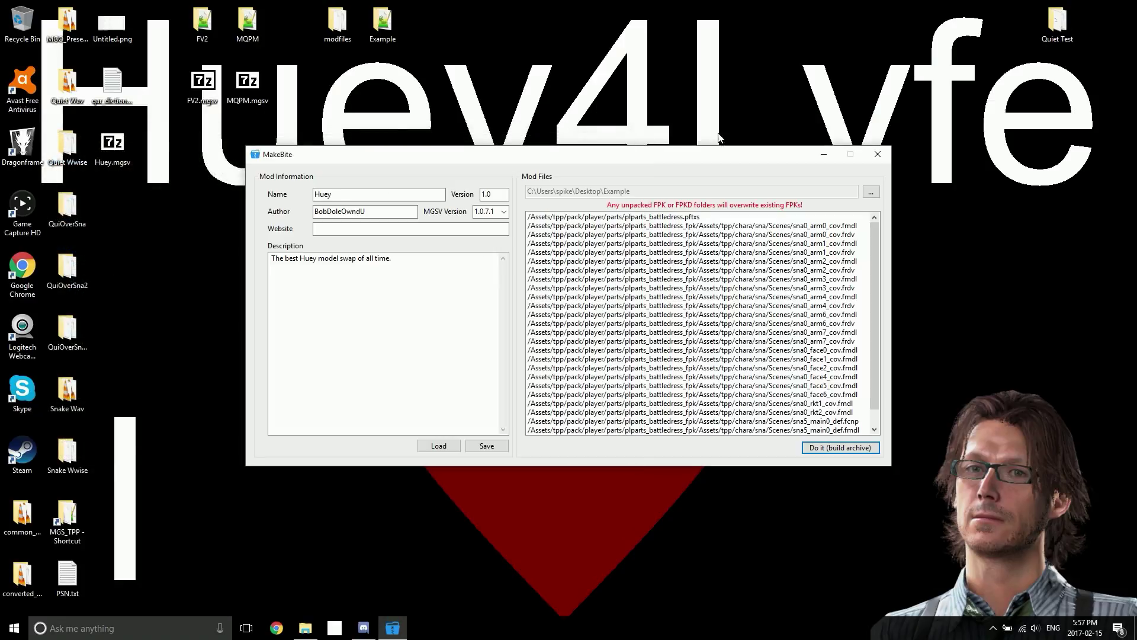
pyautogui.click(877, 154)
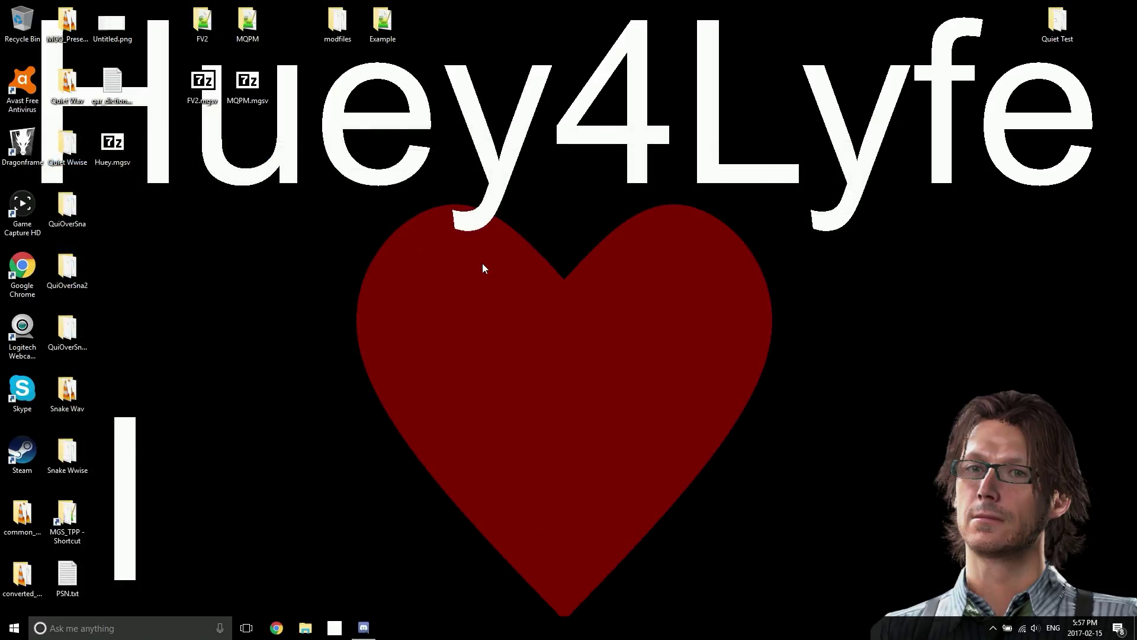
pyautogui.click(15, 627)
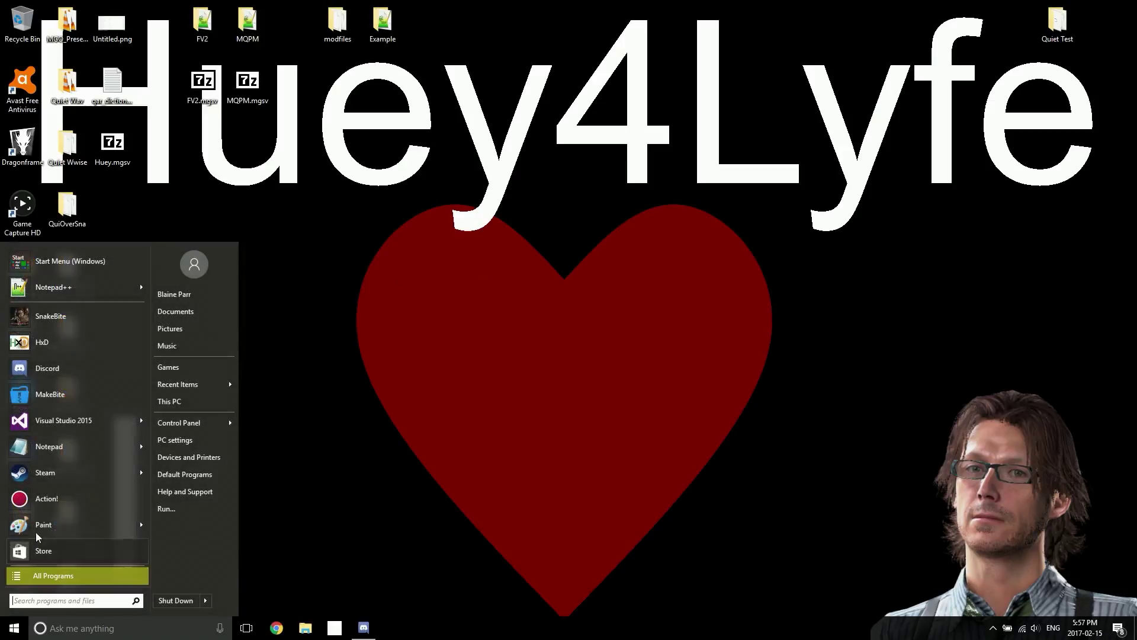
pyautogui.click(58, 326)
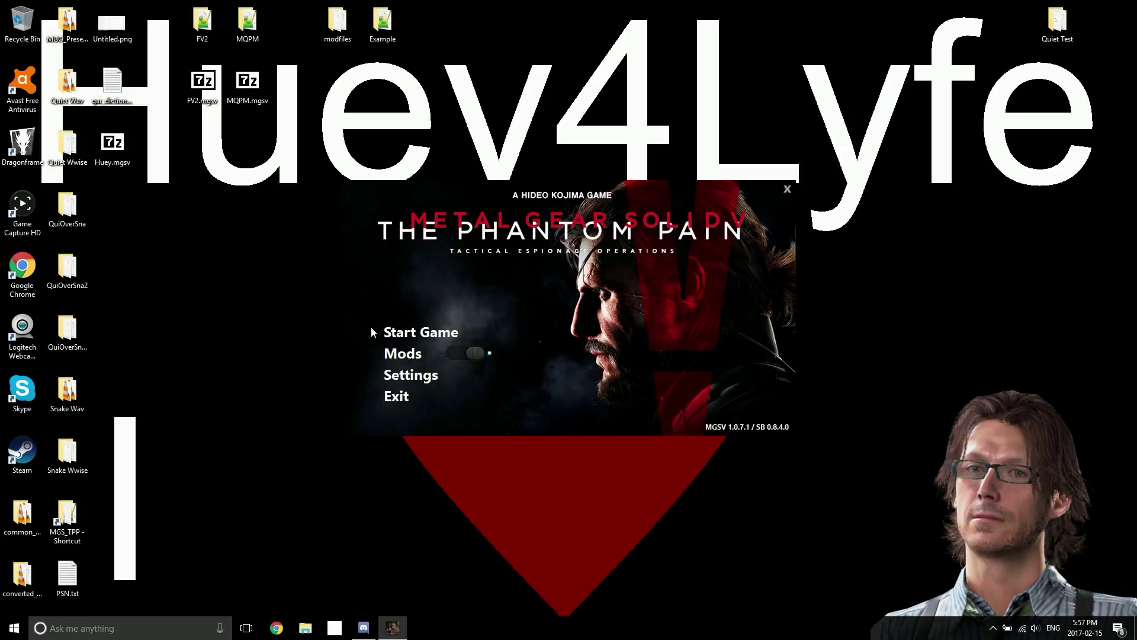
pyautogui.click(396, 354)
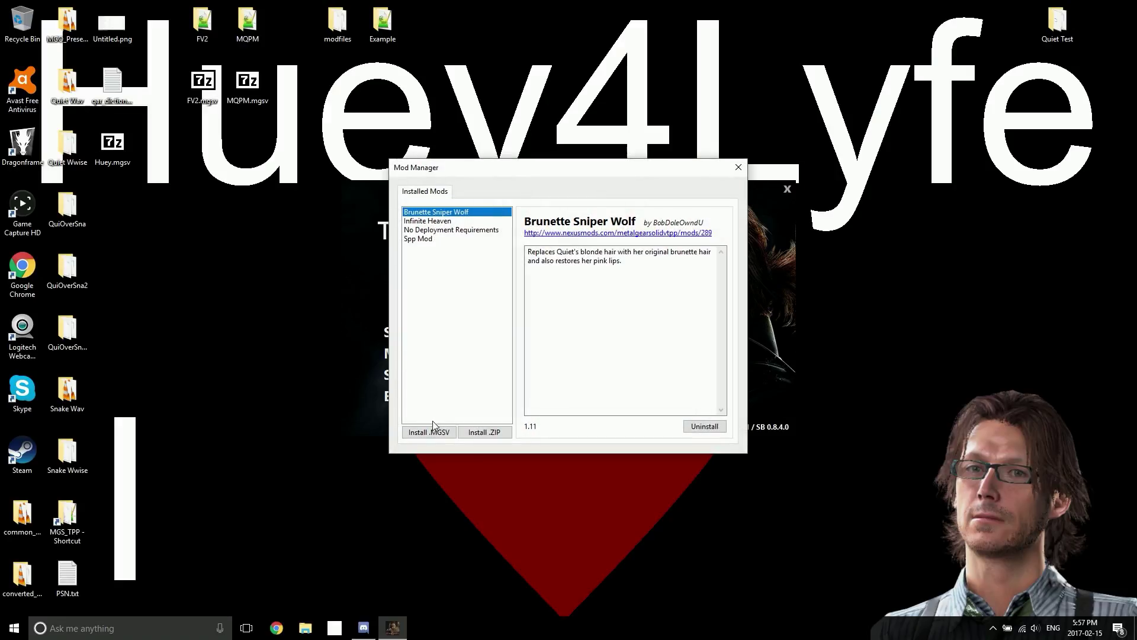
# Step: Install Huey.mgsv from the desktop and review the Huey mod's description among the installed mods
pyautogui.click(435, 430)
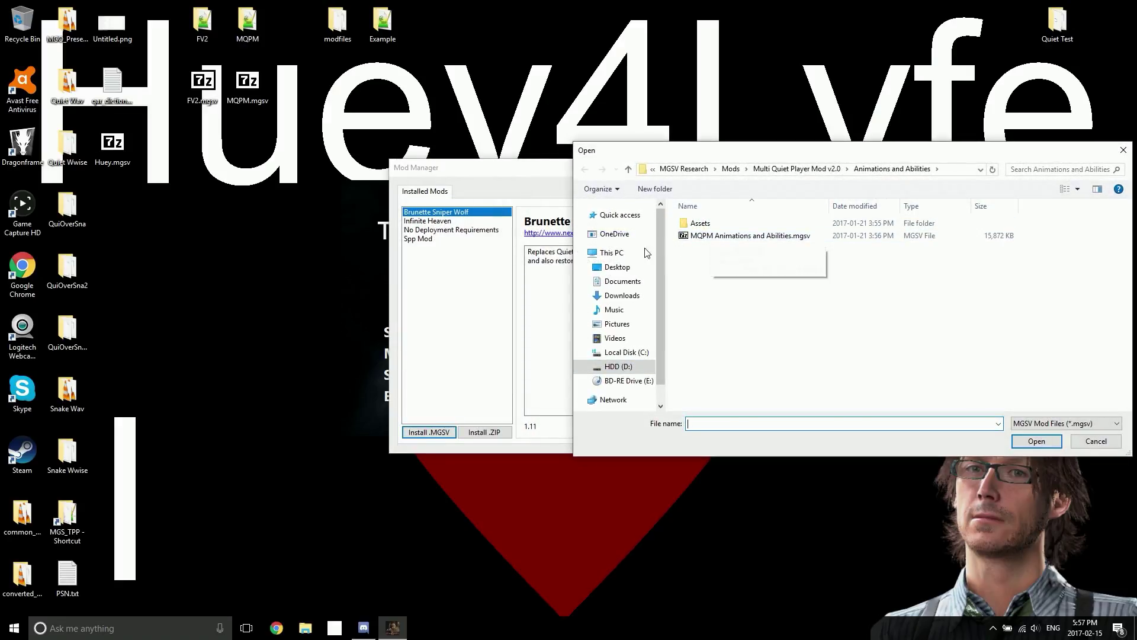
pyautogui.click(617, 267)
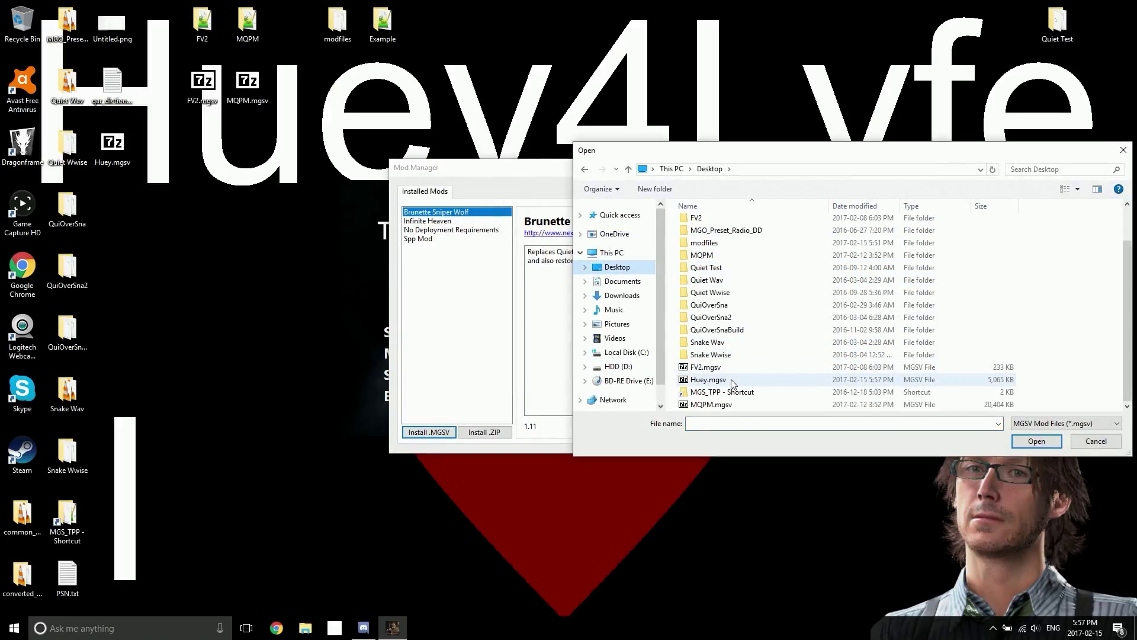
pyautogui.doubleClick(708, 391)
pyautogui.click(568, 358)
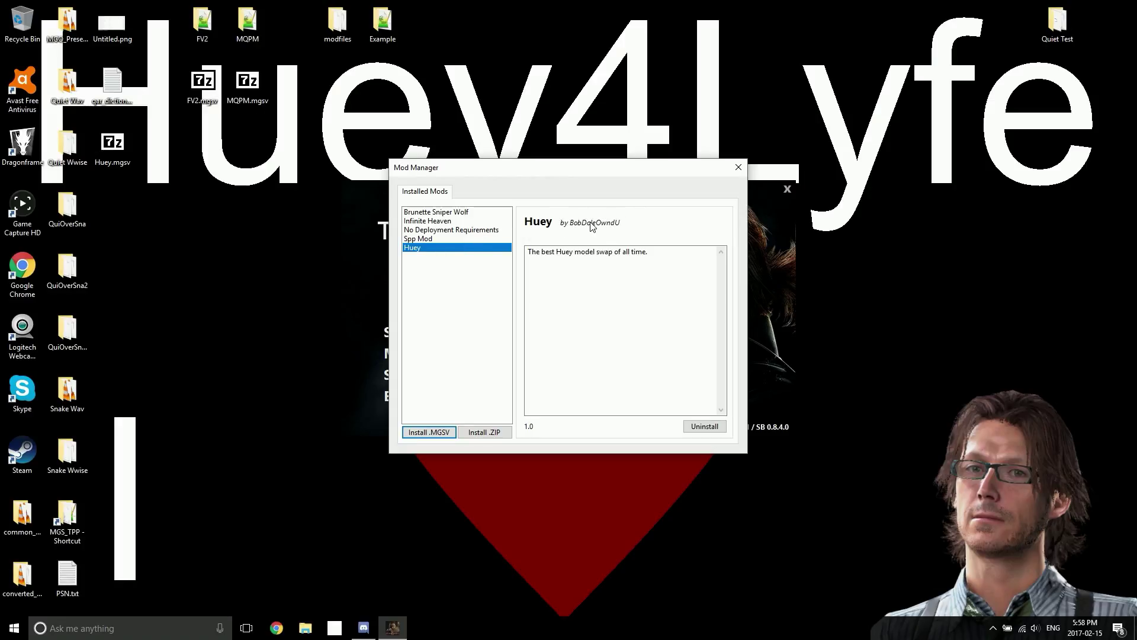
pyautogui.moveTo(535, 251); pyautogui.dragTo(648, 256)
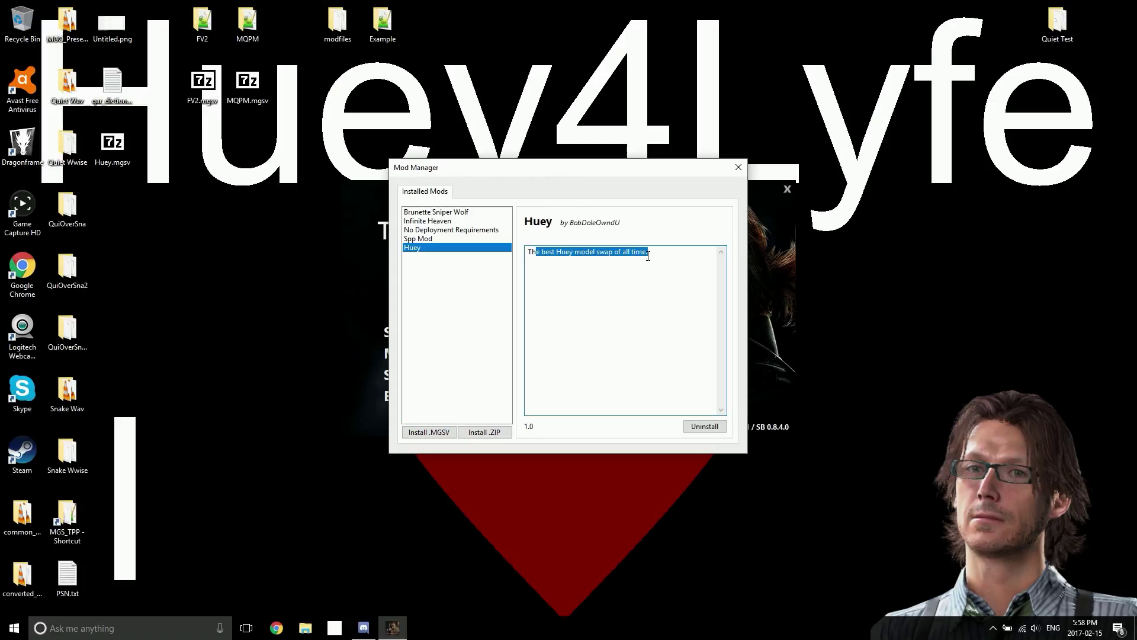
pyautogui.click(455, 215)
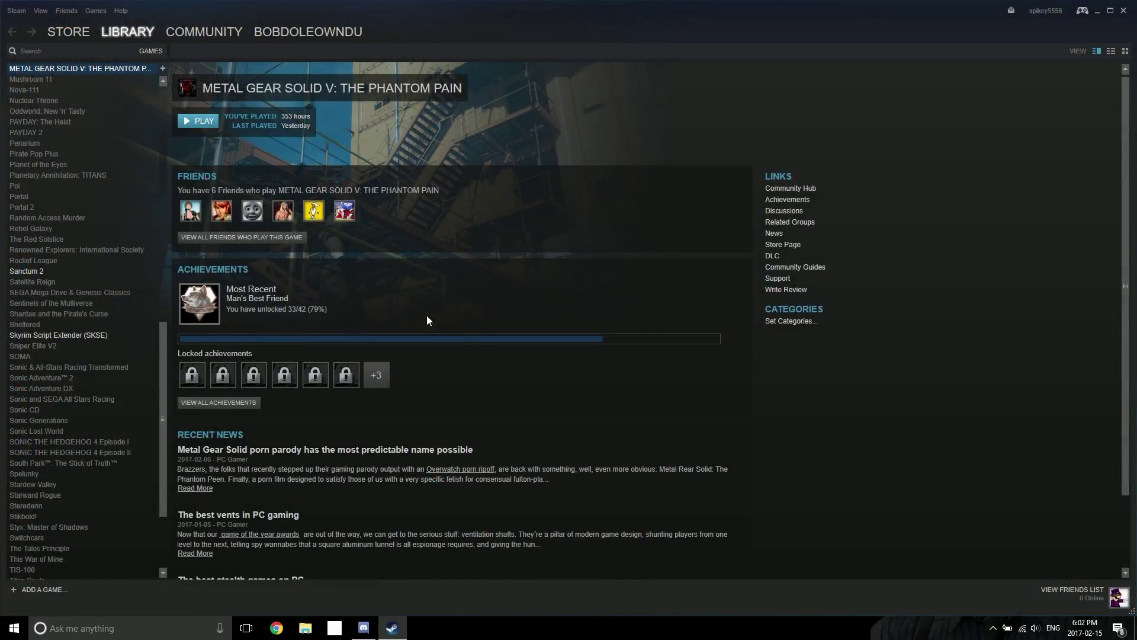
# Step: Switch to Steam, launch Metal Gear Solid V: The Phantom Pain and open character selection in sortie prep
pyautogui.click(192, 120)
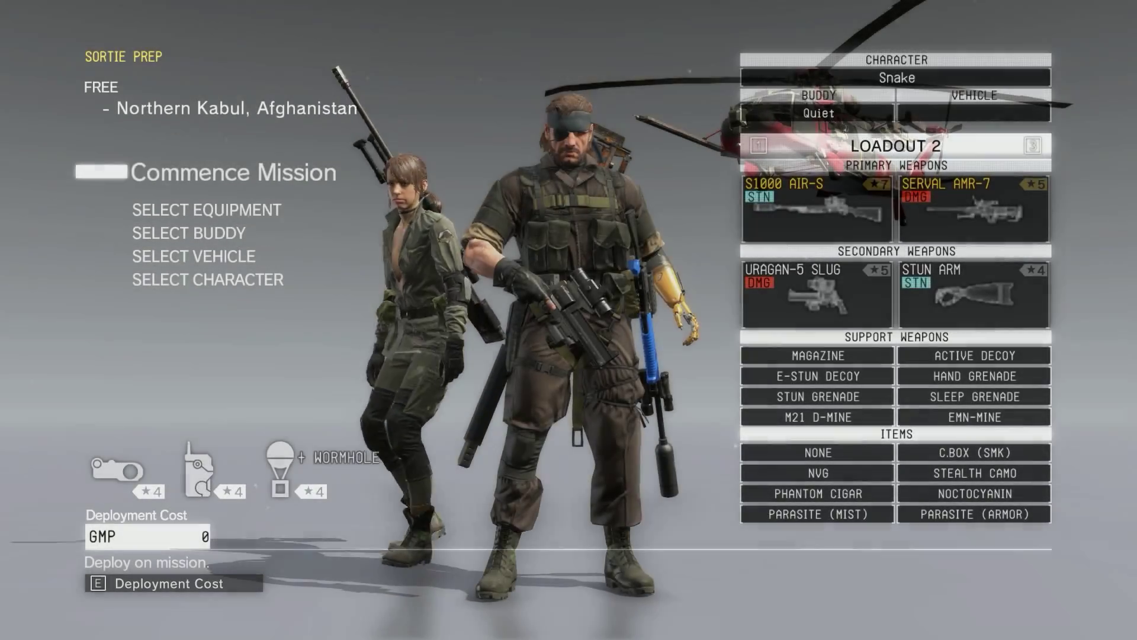
pyautogui.press('Up')
pyautogui.press('Return')
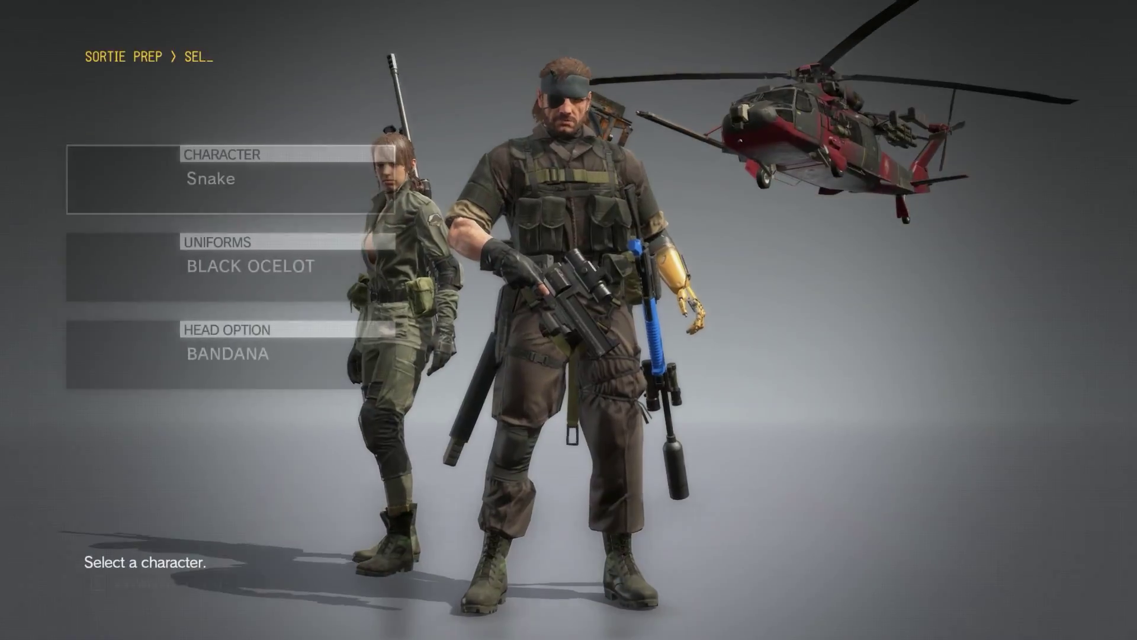
# Step: Change Snake's uniform to Battle Dress
pyautogui.press('Down')
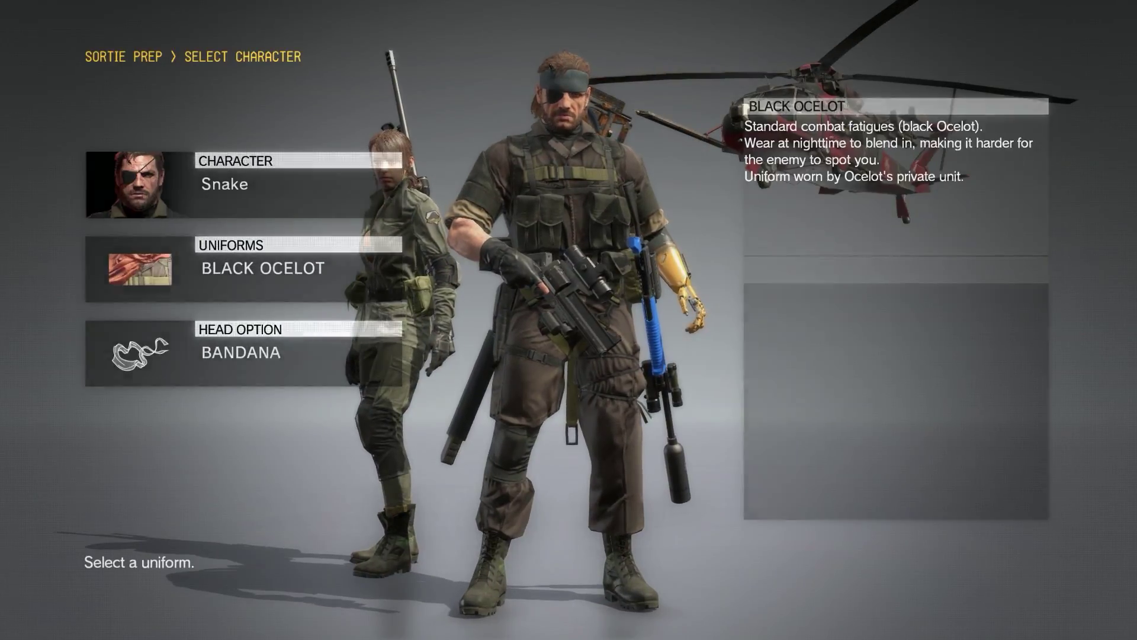
pyautogui.press('Return')
pyautogui.press('Up')
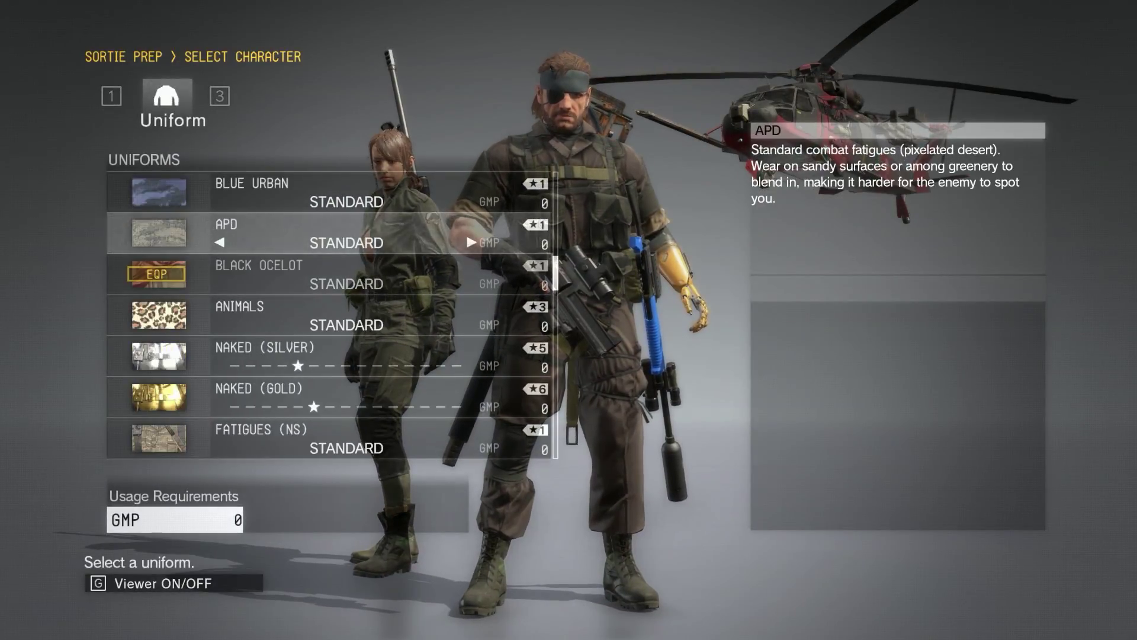
pyautogui.press('Up')
pyautogui.press('Up')
pyautogui.press('Up')
pyautogui.press('Up')
pyautogui.press('Up')
pyautogui.press('Up')
pyautogui.press('Up')
pyautogui.press('Up')
pyautogui.press('Up')
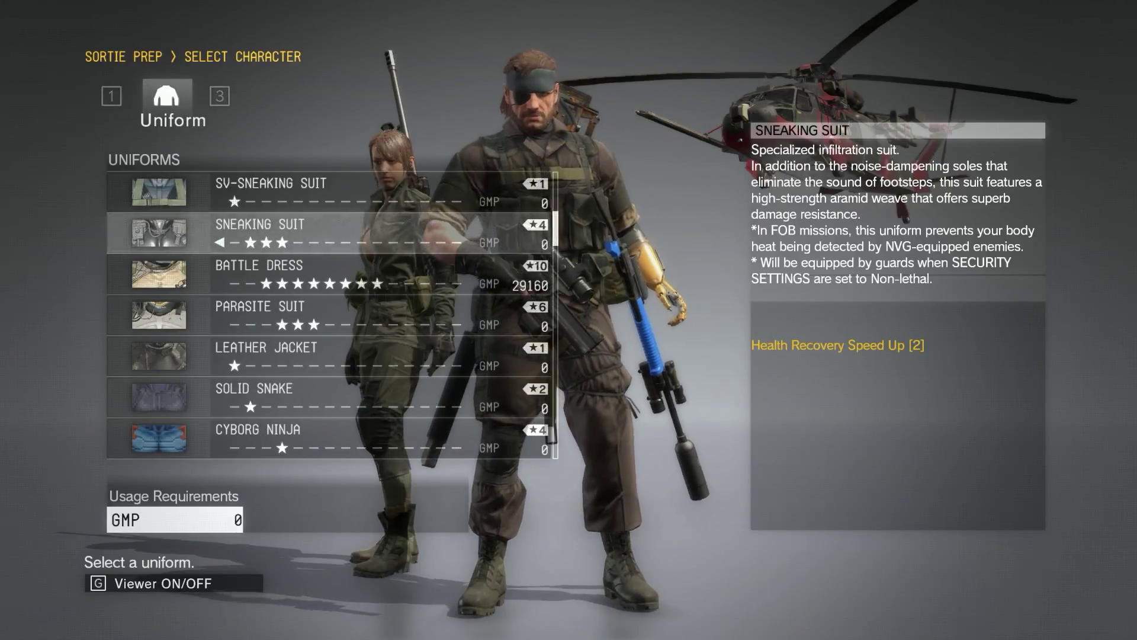
pyautogui.press('Down')
pyautogui.press('Return')
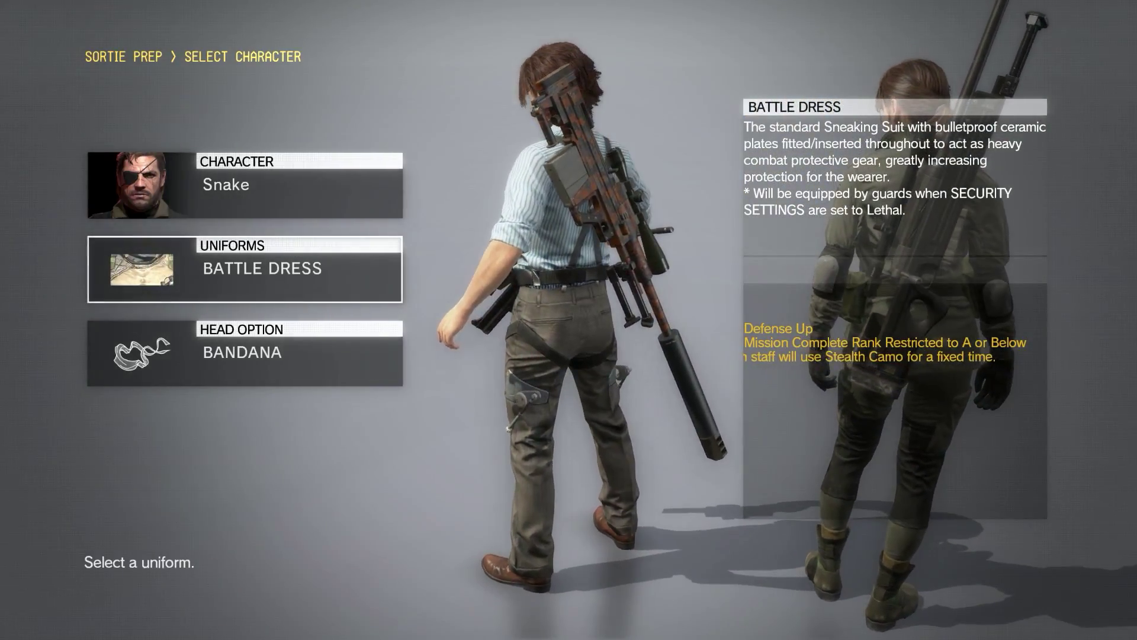
# Step: Leave character selection, cancel the mission sortie and exit to the desktop
pyautogui.press('Escape')
pyautogui.press('Escape')
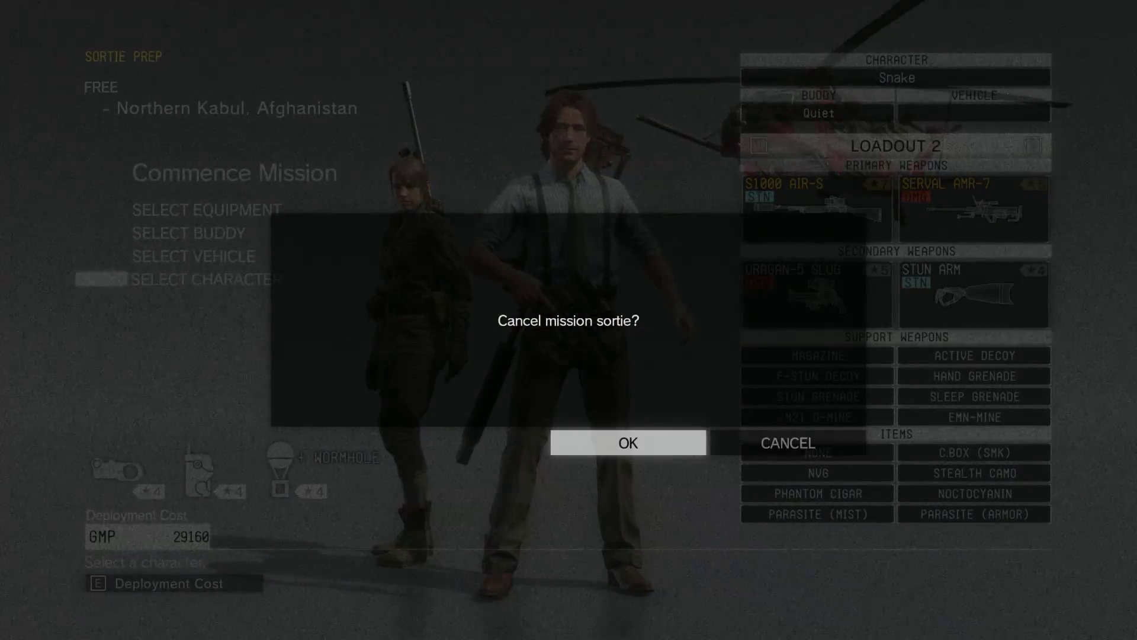
pyautogui.press('Return')
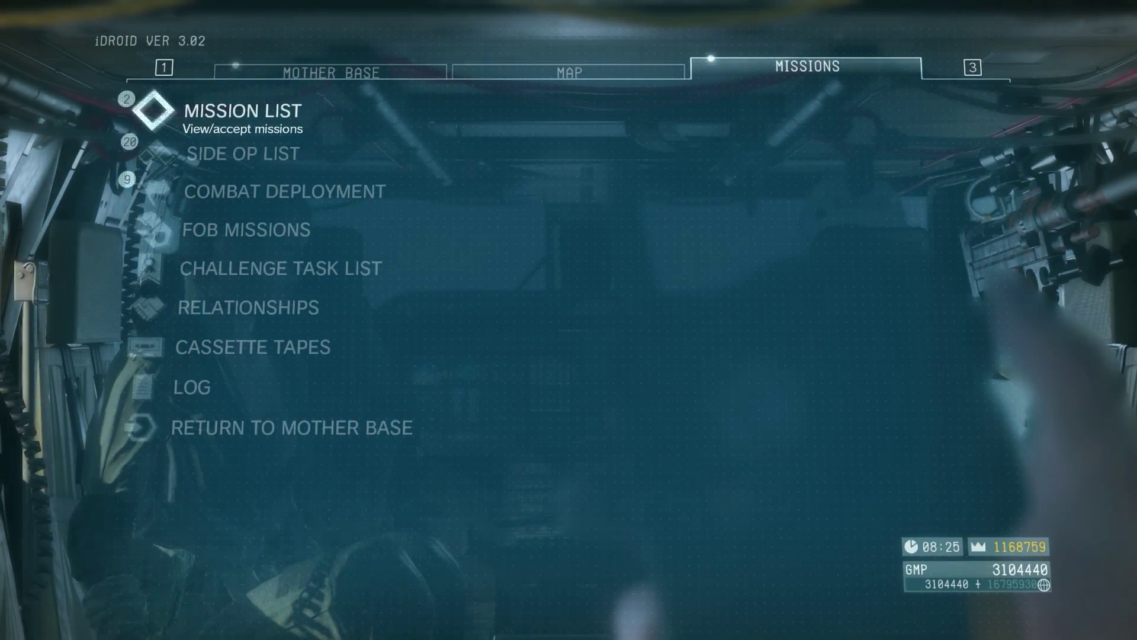
pyautogui.press('Escape')
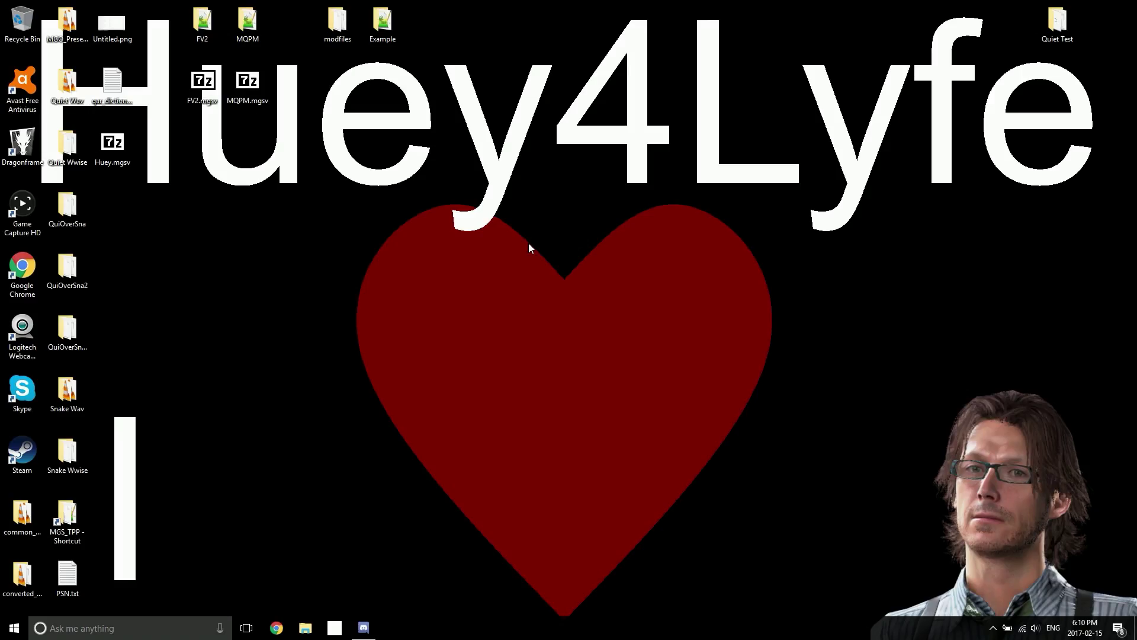